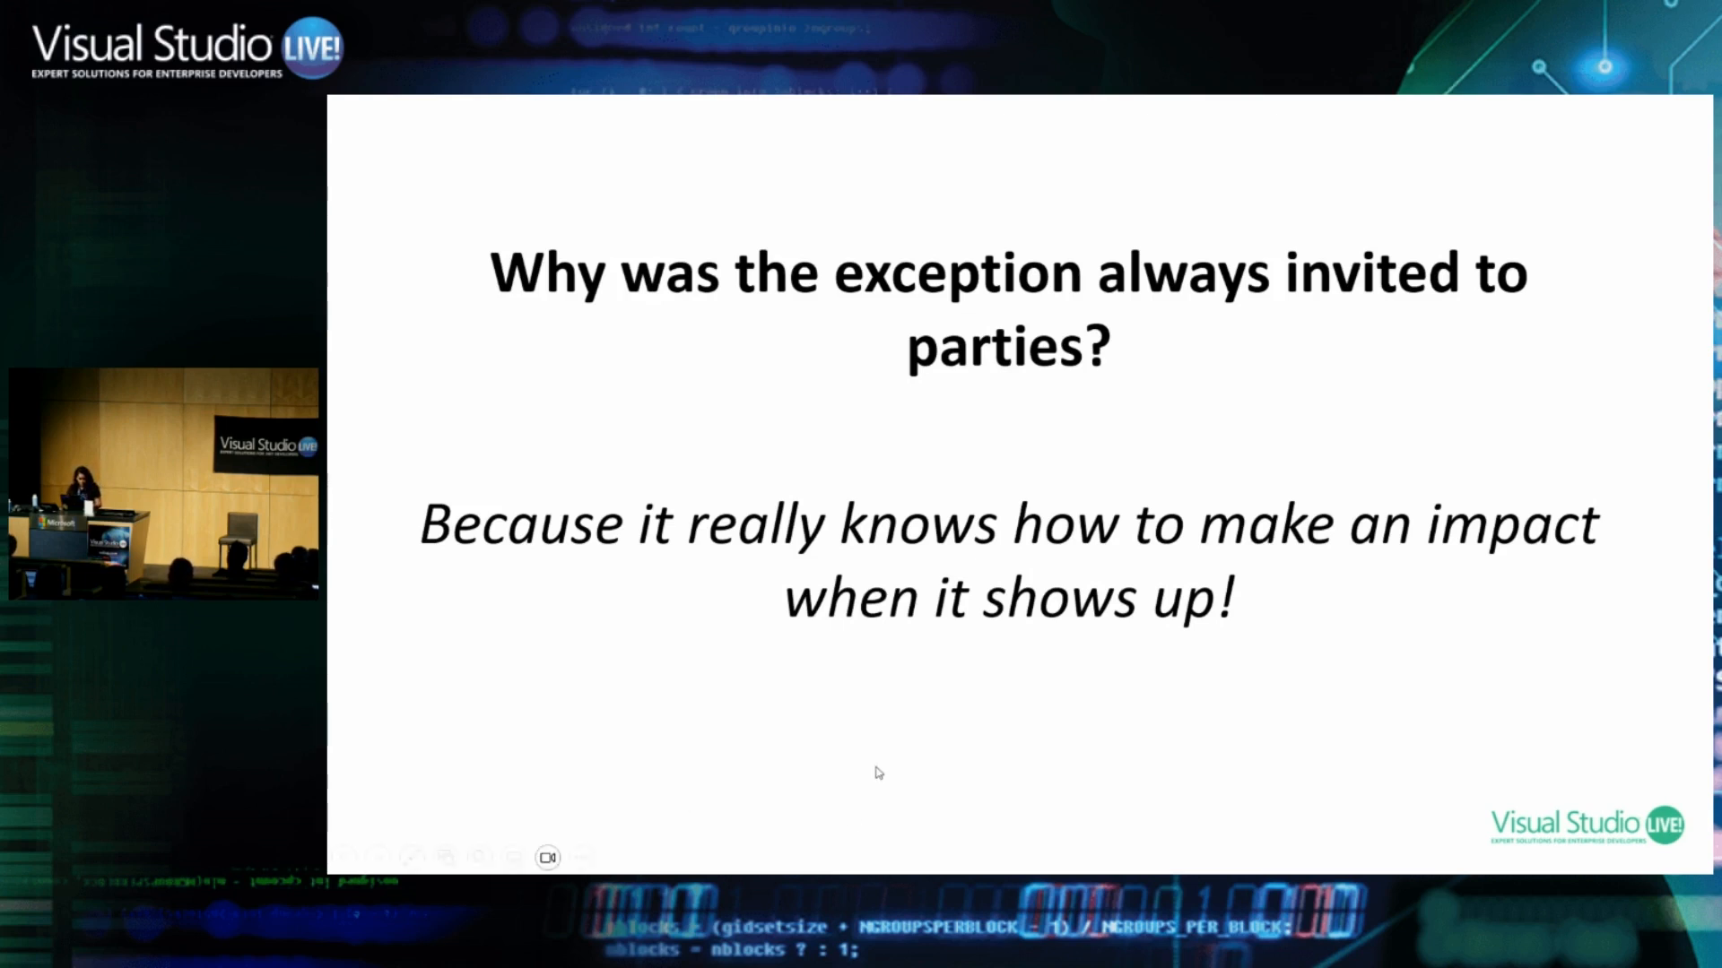
Switch from the slideshow to the ShareX debug session and continue past the line 131 breakpoint
{"action": "key", "text": "super"}
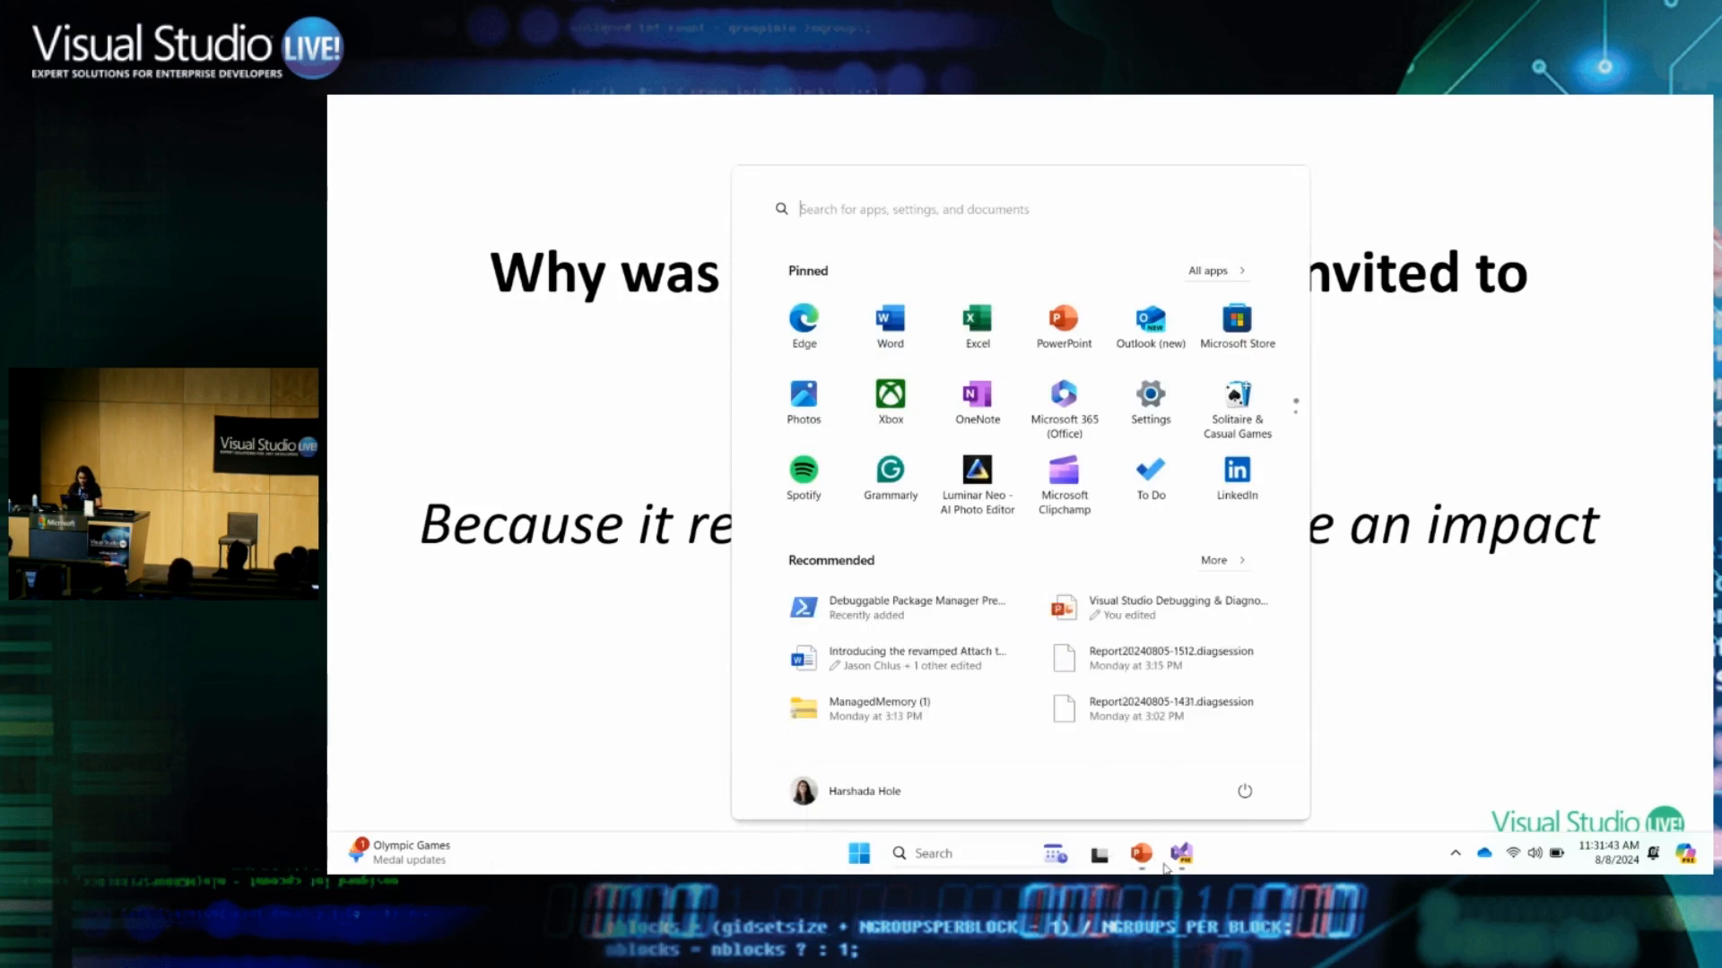
{"action": "left_click", "coordinate": [1181, 852]}
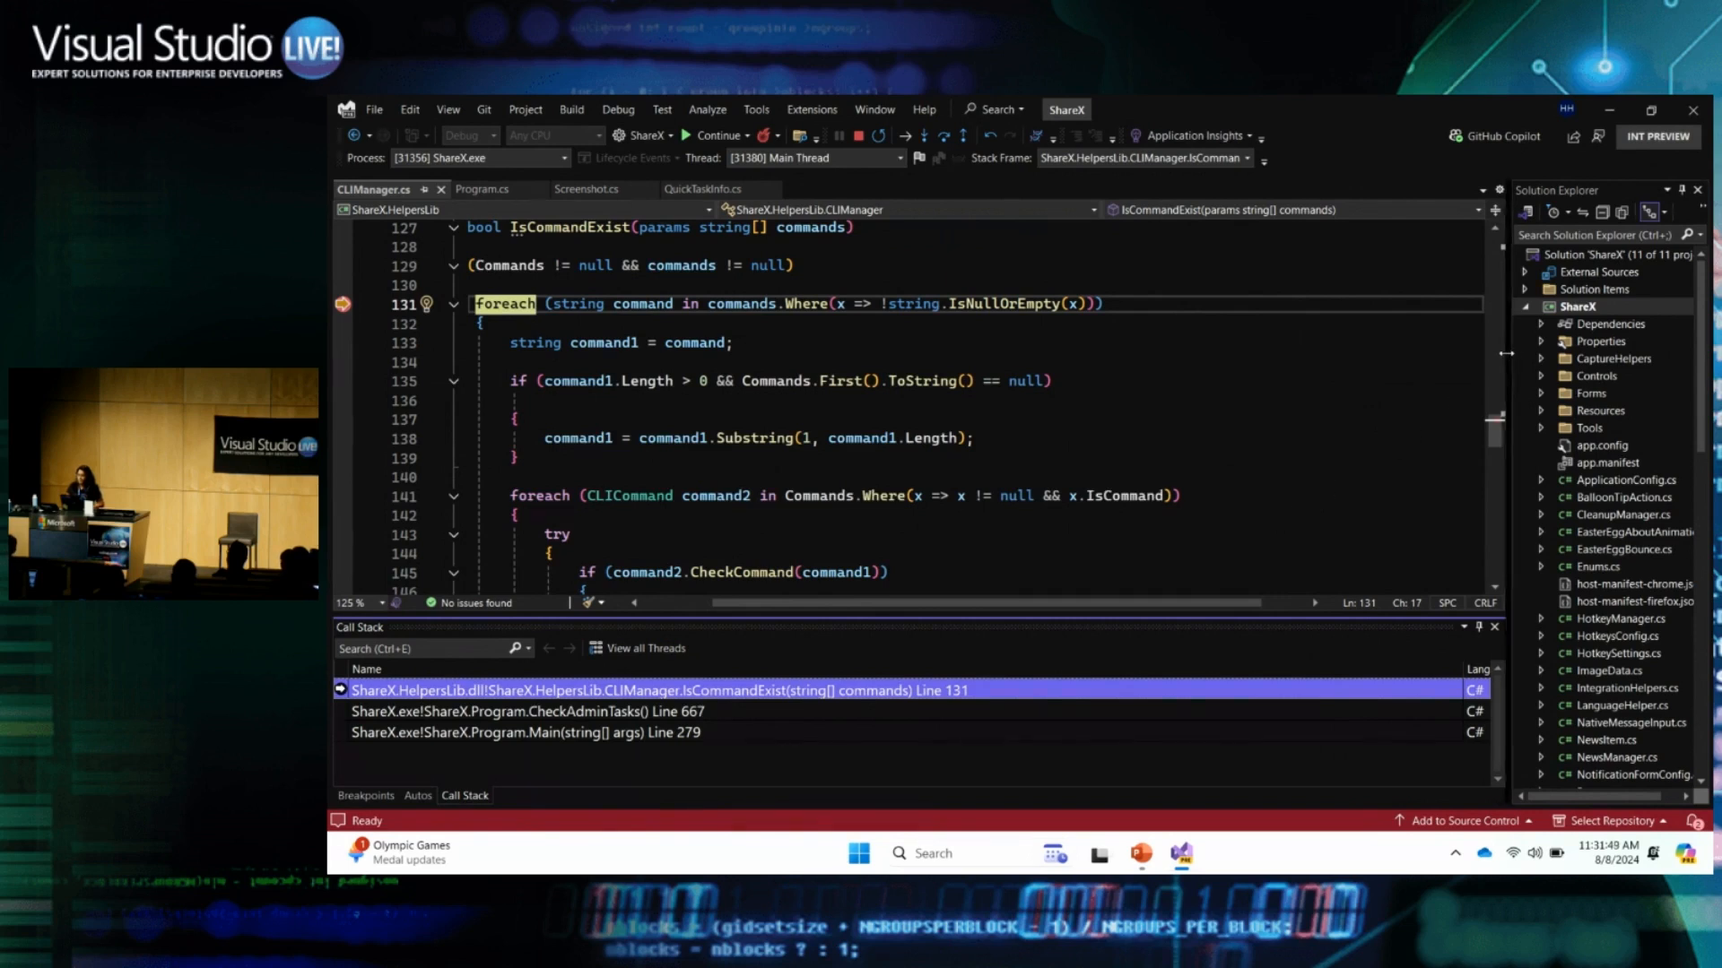
{"action": "left_click_drag", "start_coordinate": [1510, 354], "coordinate": [1492, 352]}
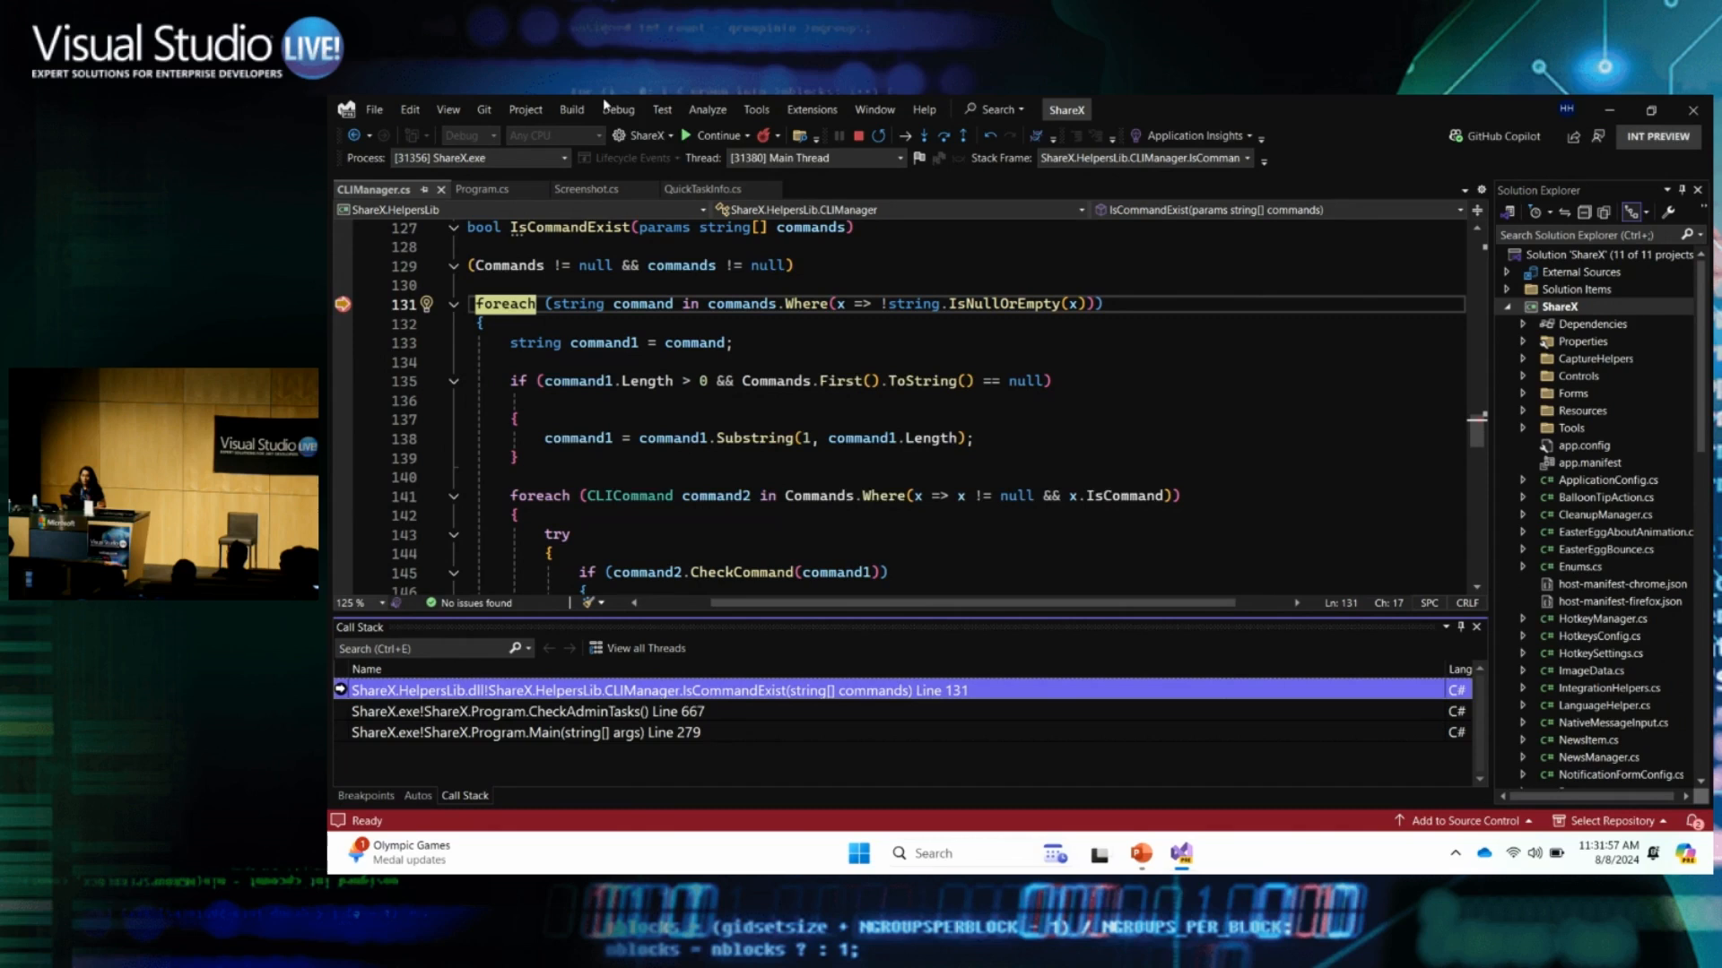
{"action": "left_click", "coordinate": [723, 146]}
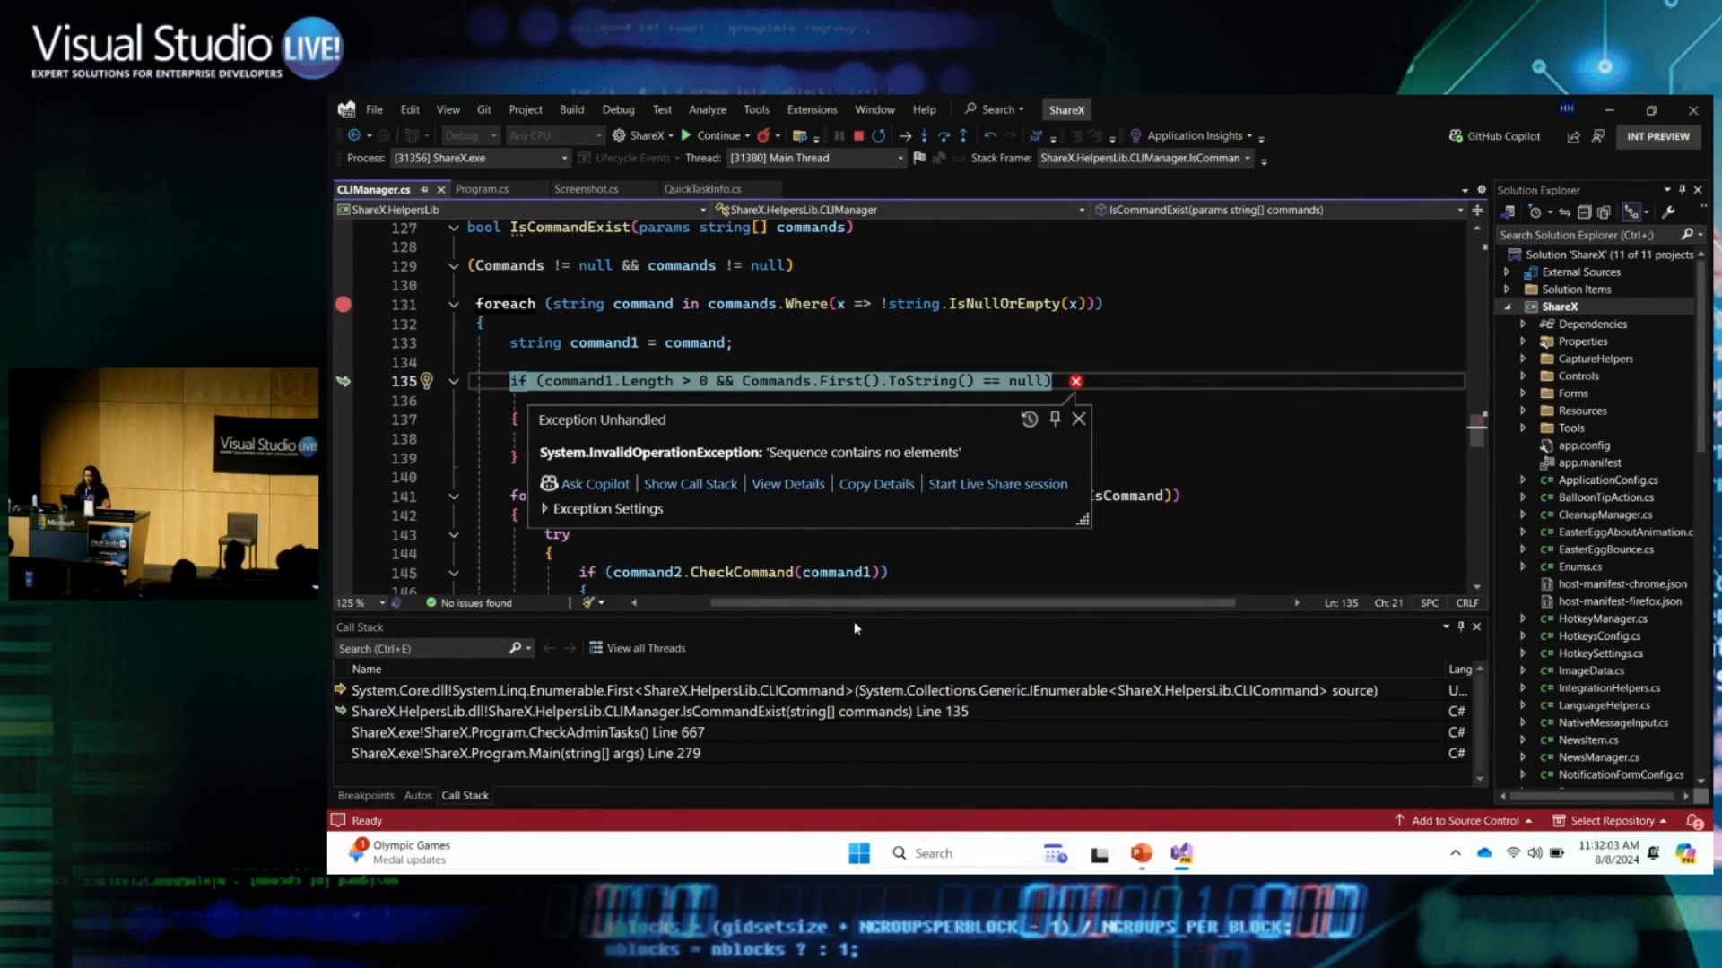
Have Copilot analyze the unhandled 'Sequence contains no elements' exception from the exception popup
{"action": "left_click_drag", "start_coordinate": [858, 618], "coordinate": [847, 695]}
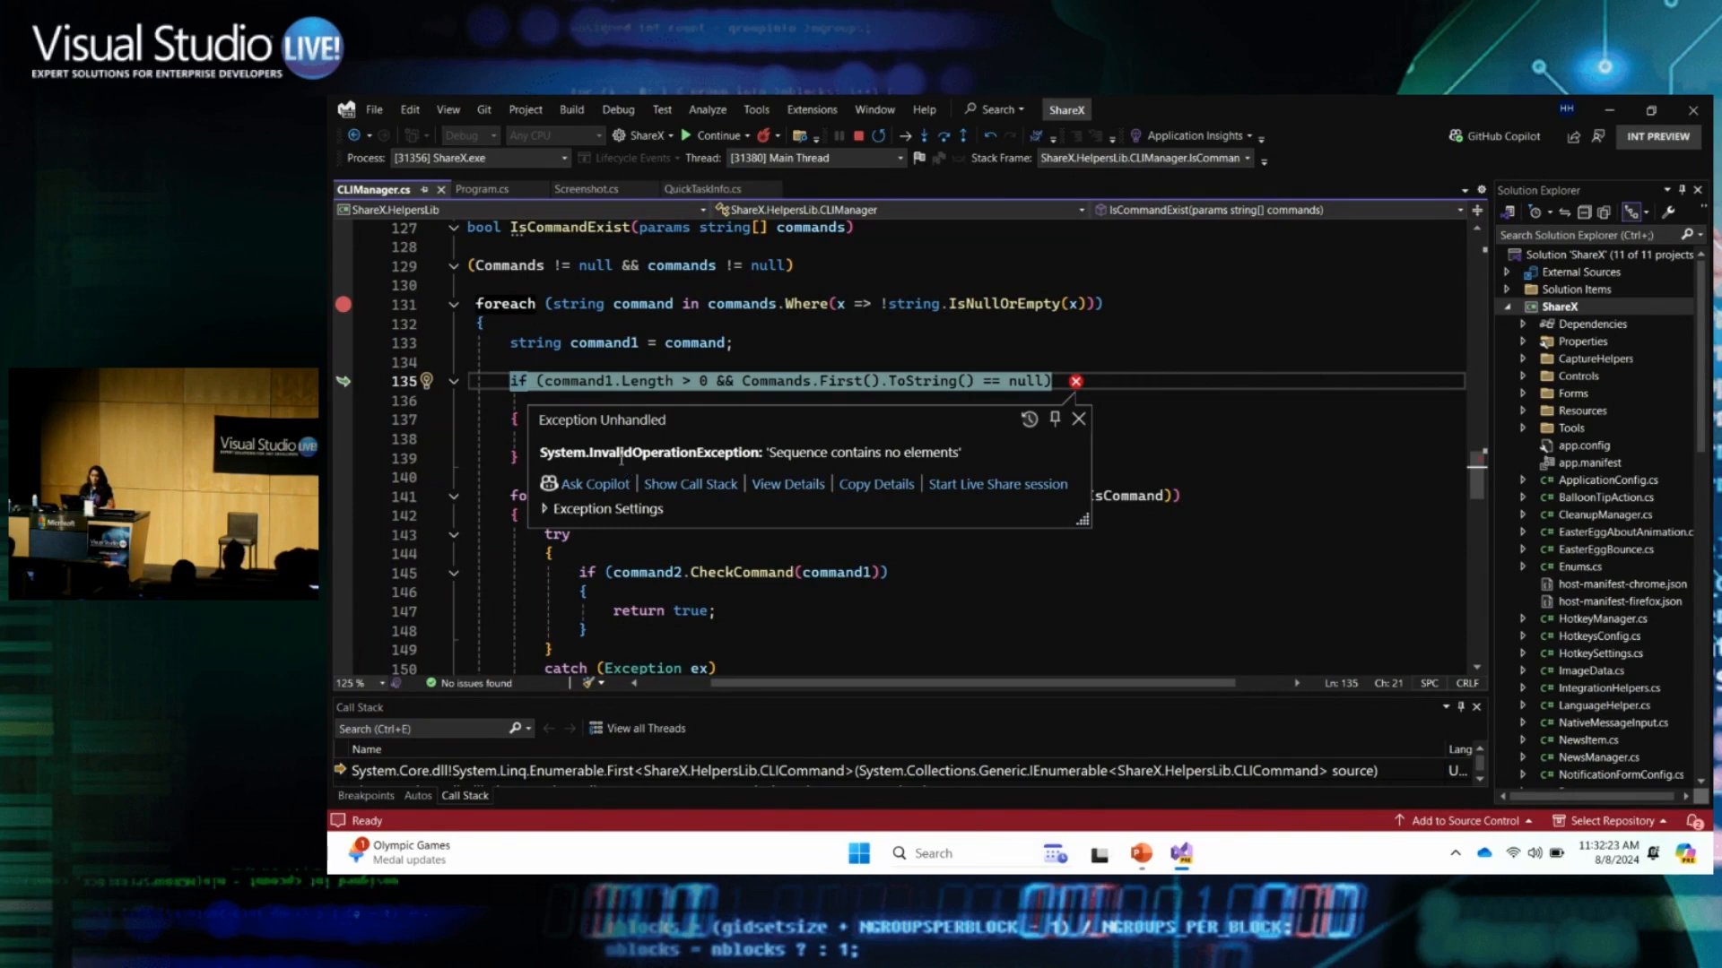
{"action": "left_click", "coordinate": [605, 492]}
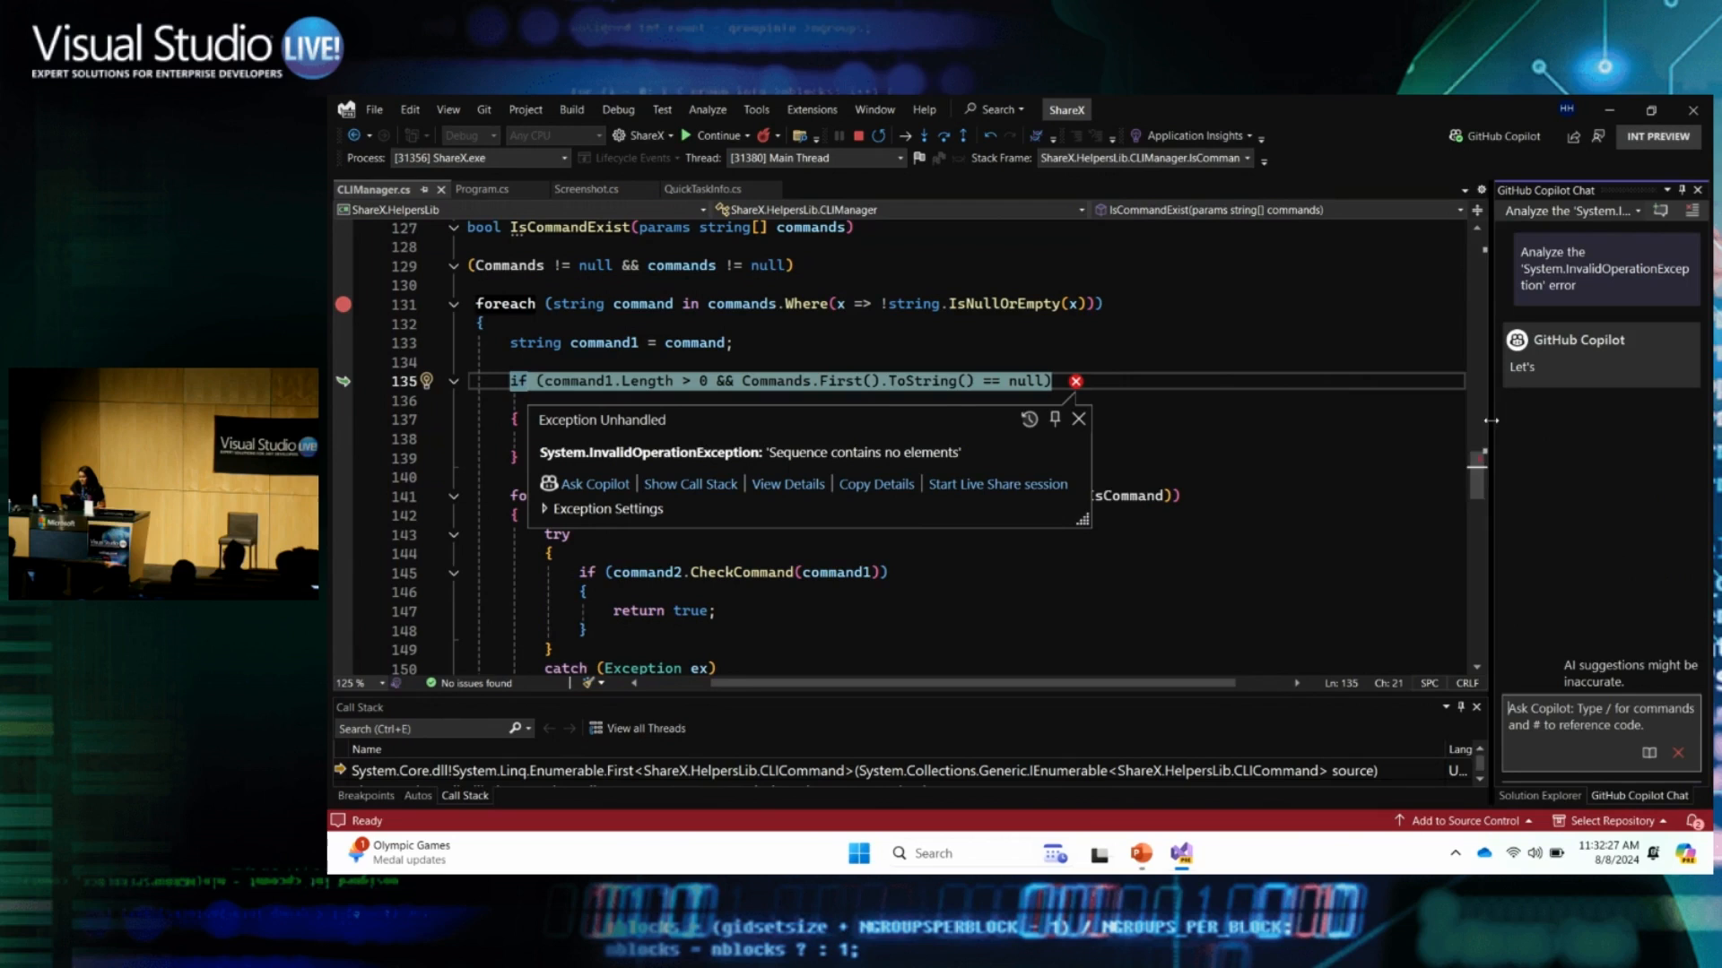
{"action": "left_click_drag", "start_coordinate": [1486, 423], "coordinate": [1262, 414]}
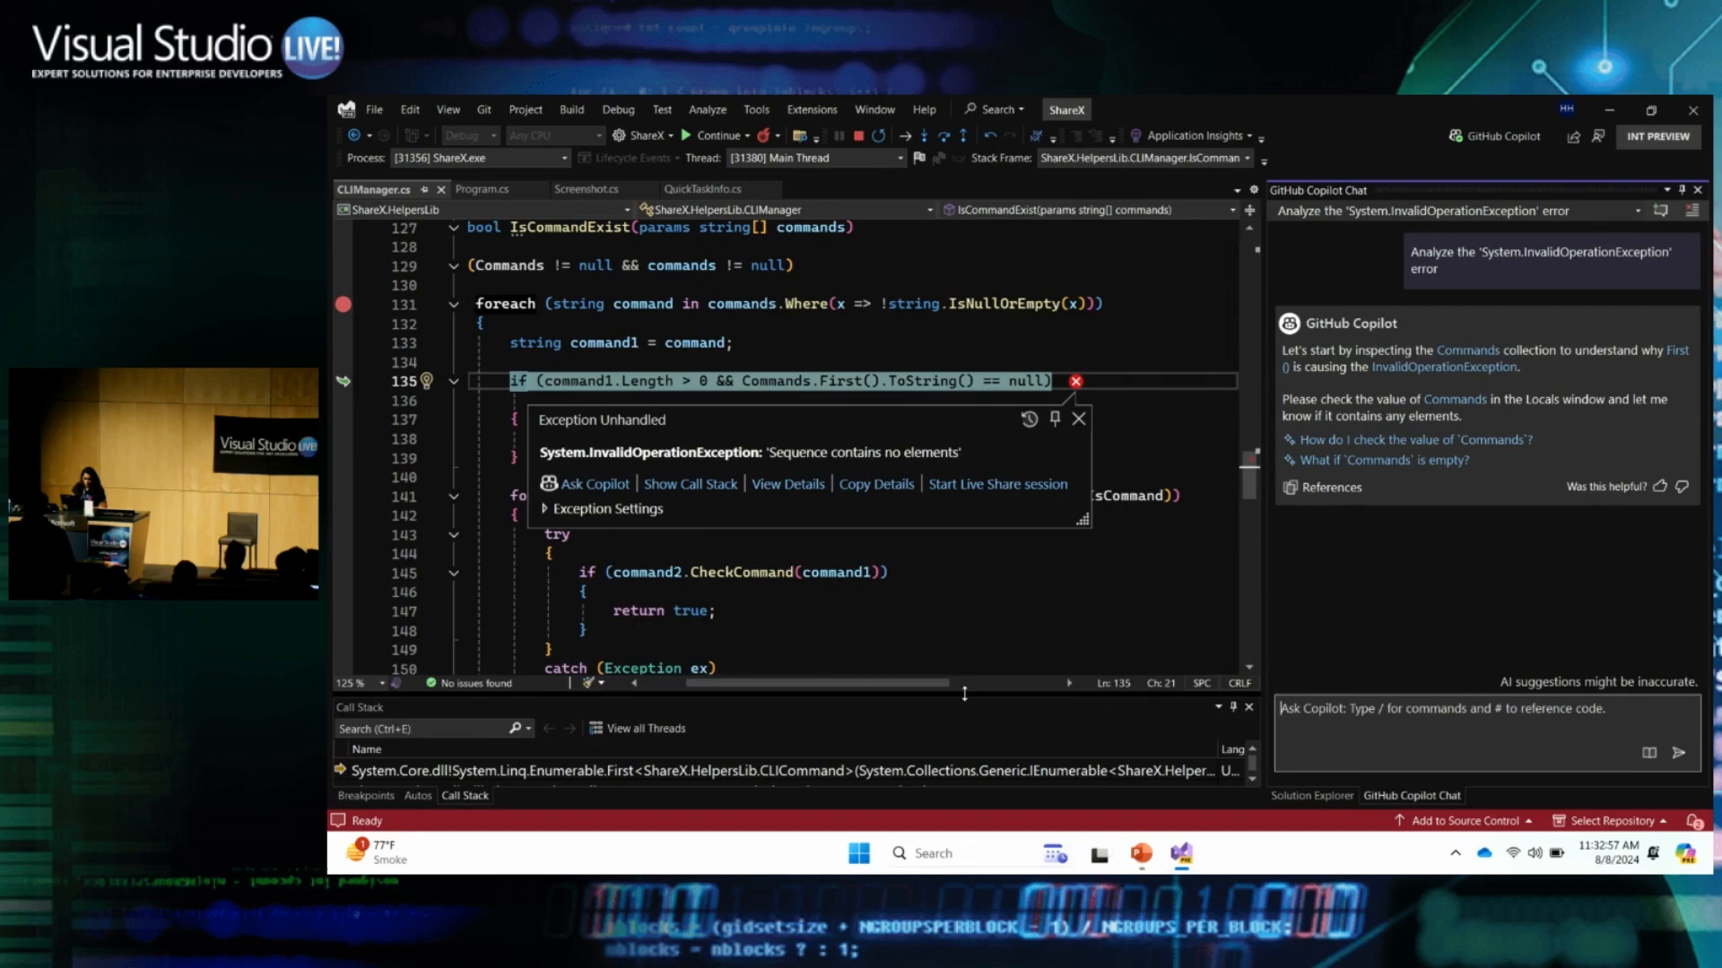
Show the Locals window, then the Autos view, to inspect the Commands count at the exception
{"action": "left_click_drag", "start_coordinate": [955, 690], "coordinate": [956, 583]}
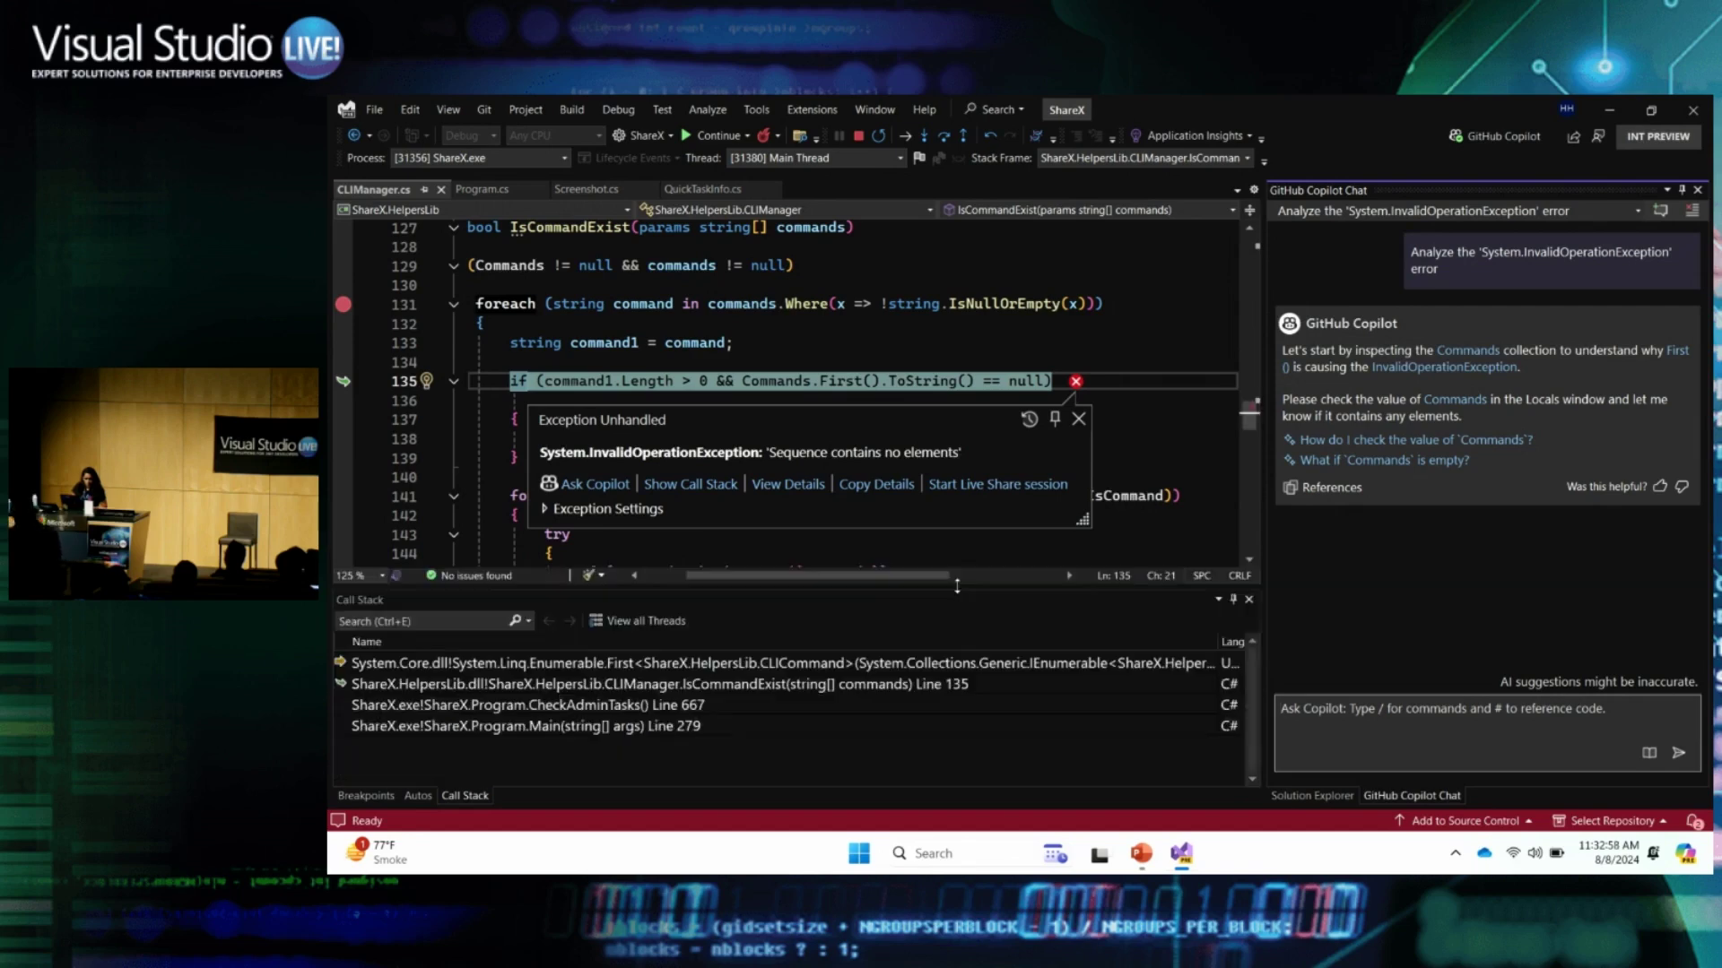
{"action": "left_click", "coordinate": [618, 108]}
{"action": "mouse_move", "coordinate": [701, 131]}
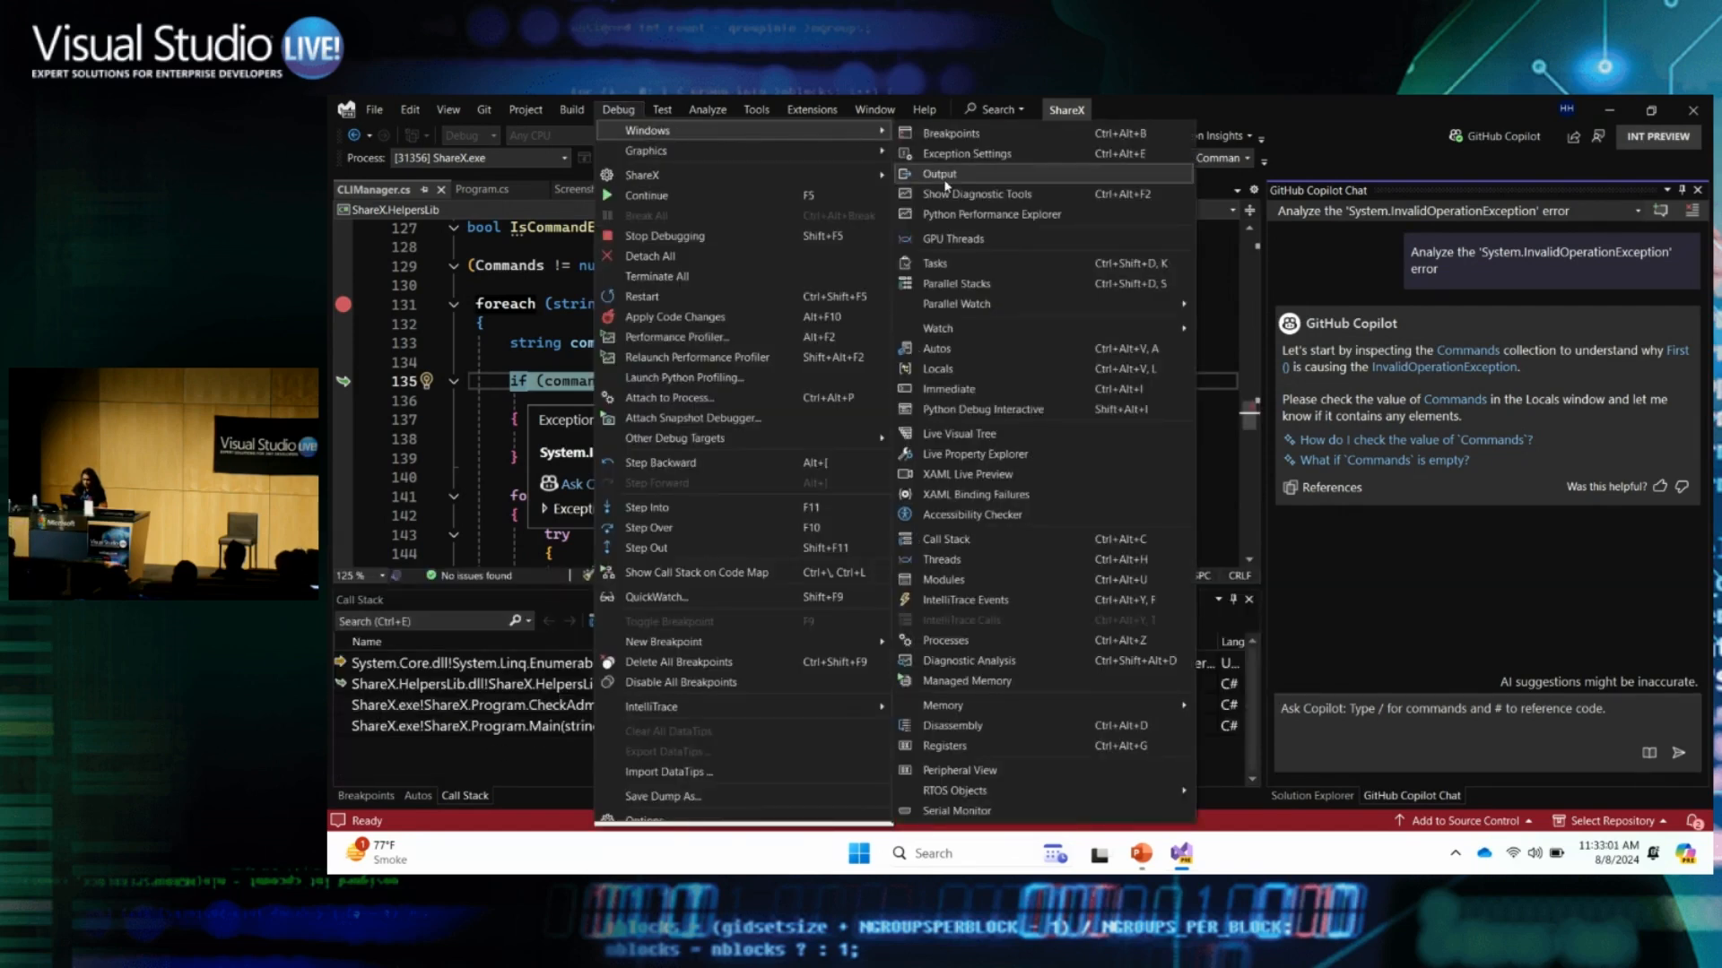
{"action": "left_click", "coordinate": [937, 369]}
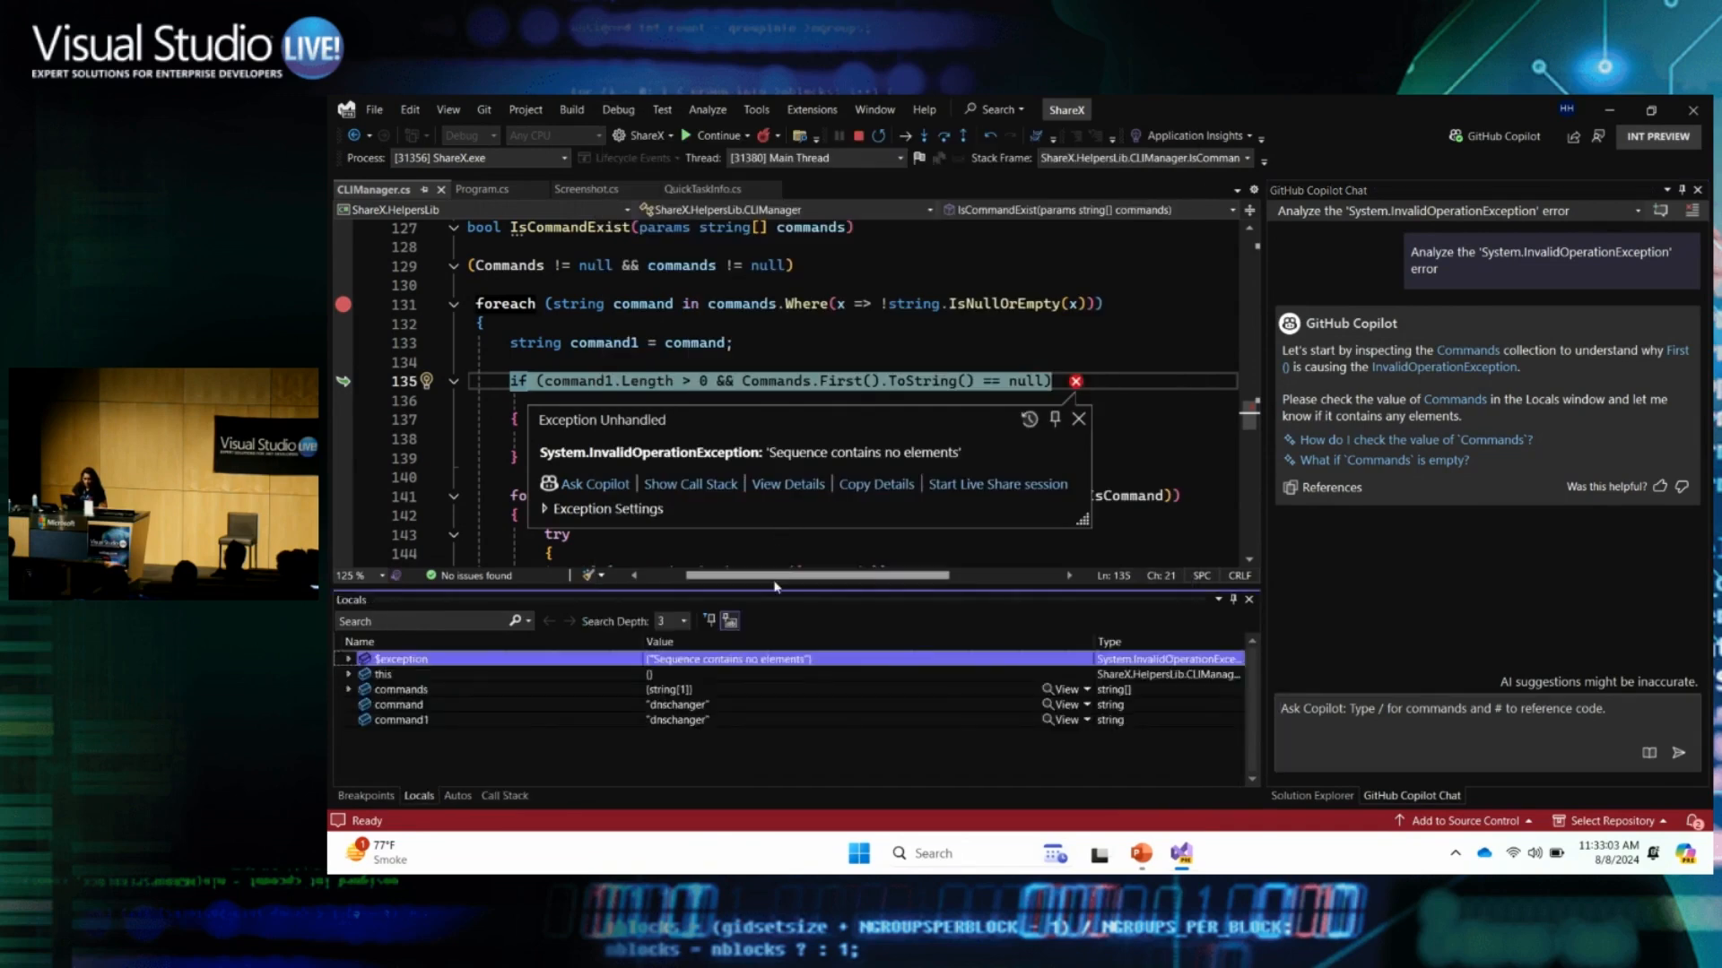
{"action": "left_click_drag", "start_coordinate": [779, 589], "coordinate": [778, 548]}
{"action": "left_click", "coordinate": [459, 795]}
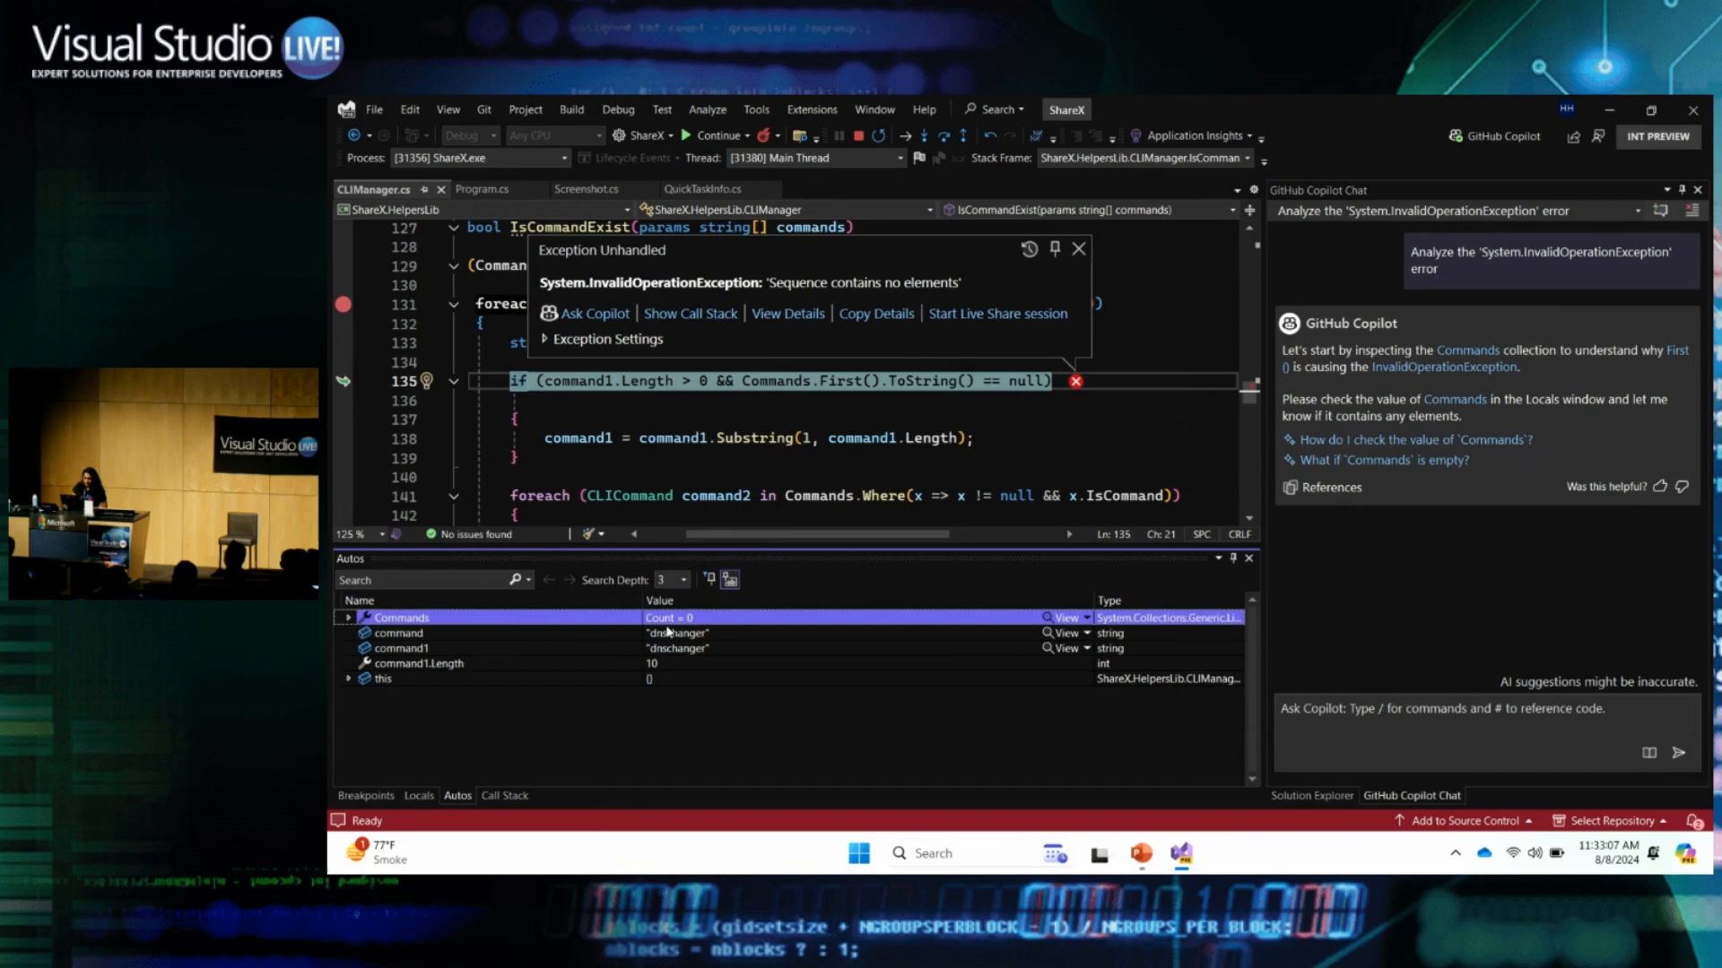
Reply 'it is 0' to Copilot and preview its suggested fix as a diff
{"action": "left_click", "coordinate": [1342, 721]}
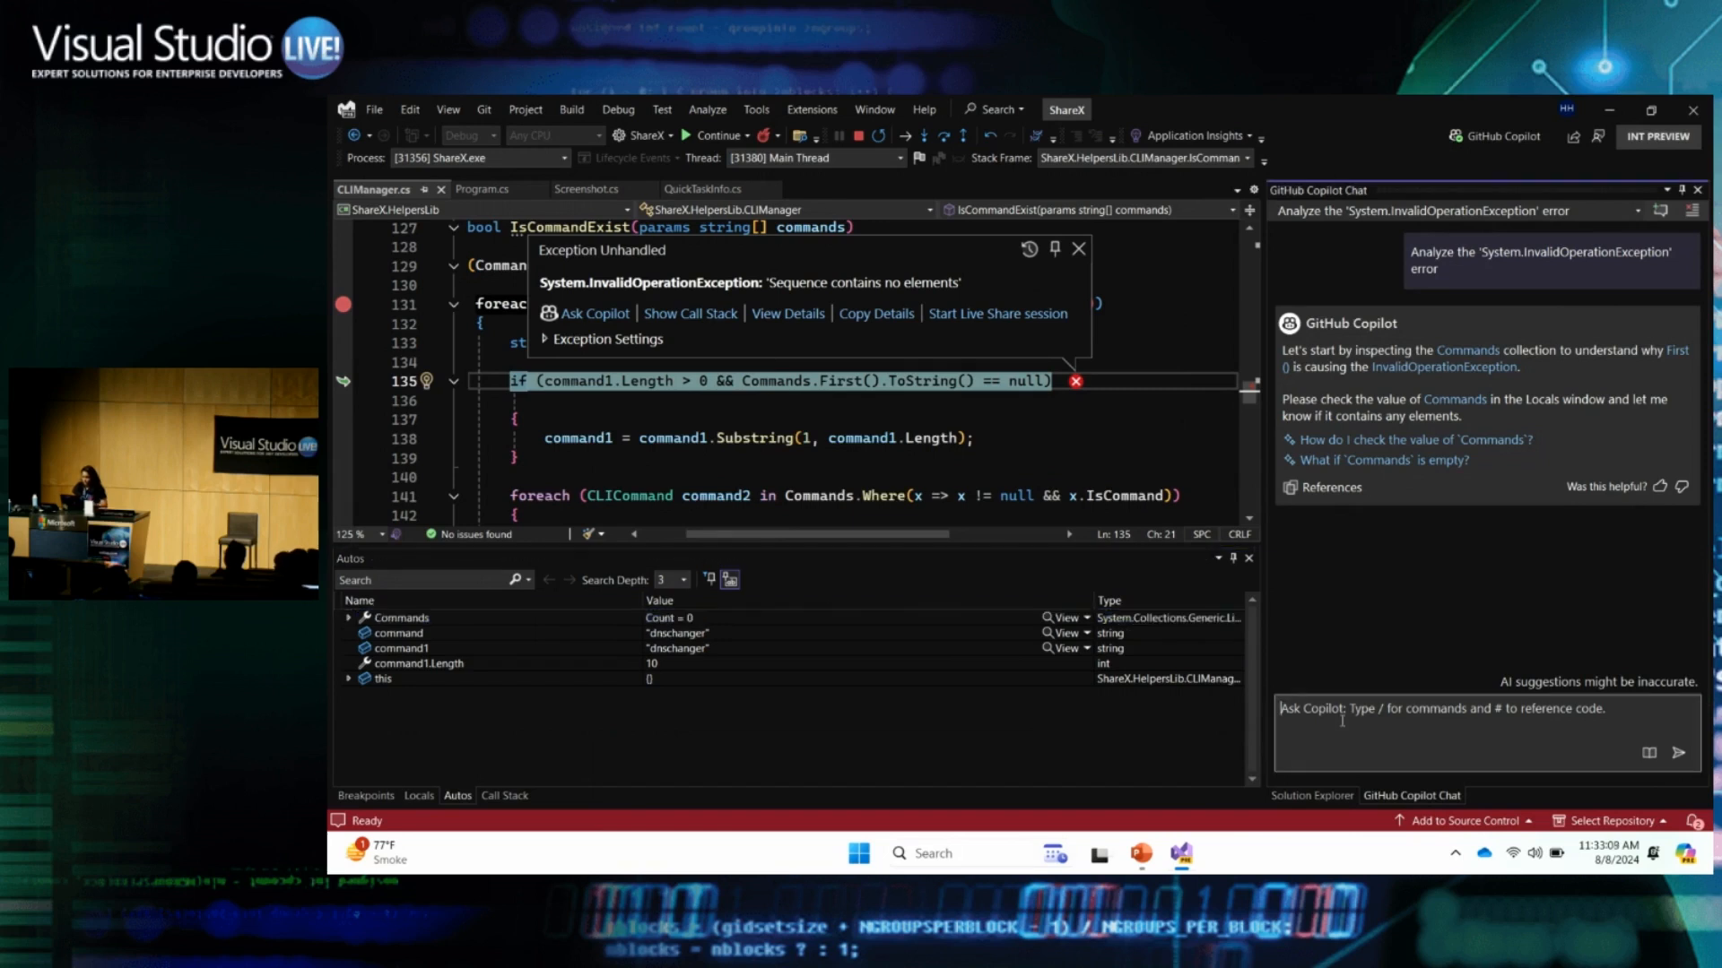
{"action": "type", "text": "it"}
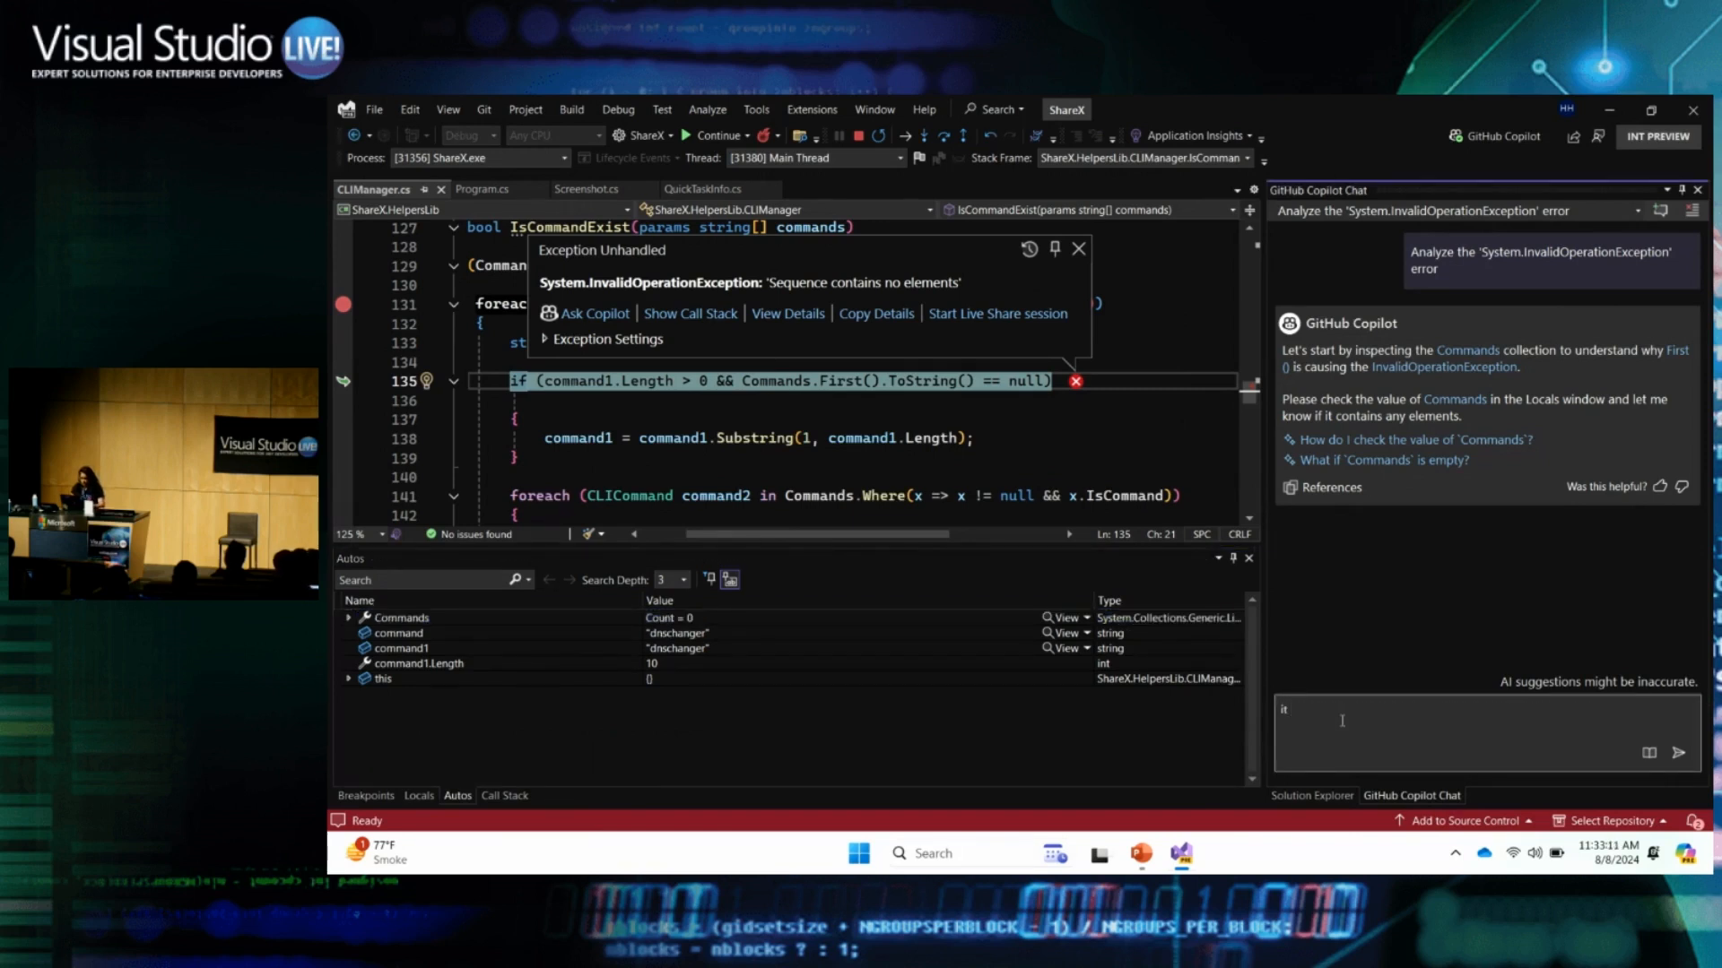
{"action": "type", "text": " is 0"}
{"action": "key", "text": "Return"}
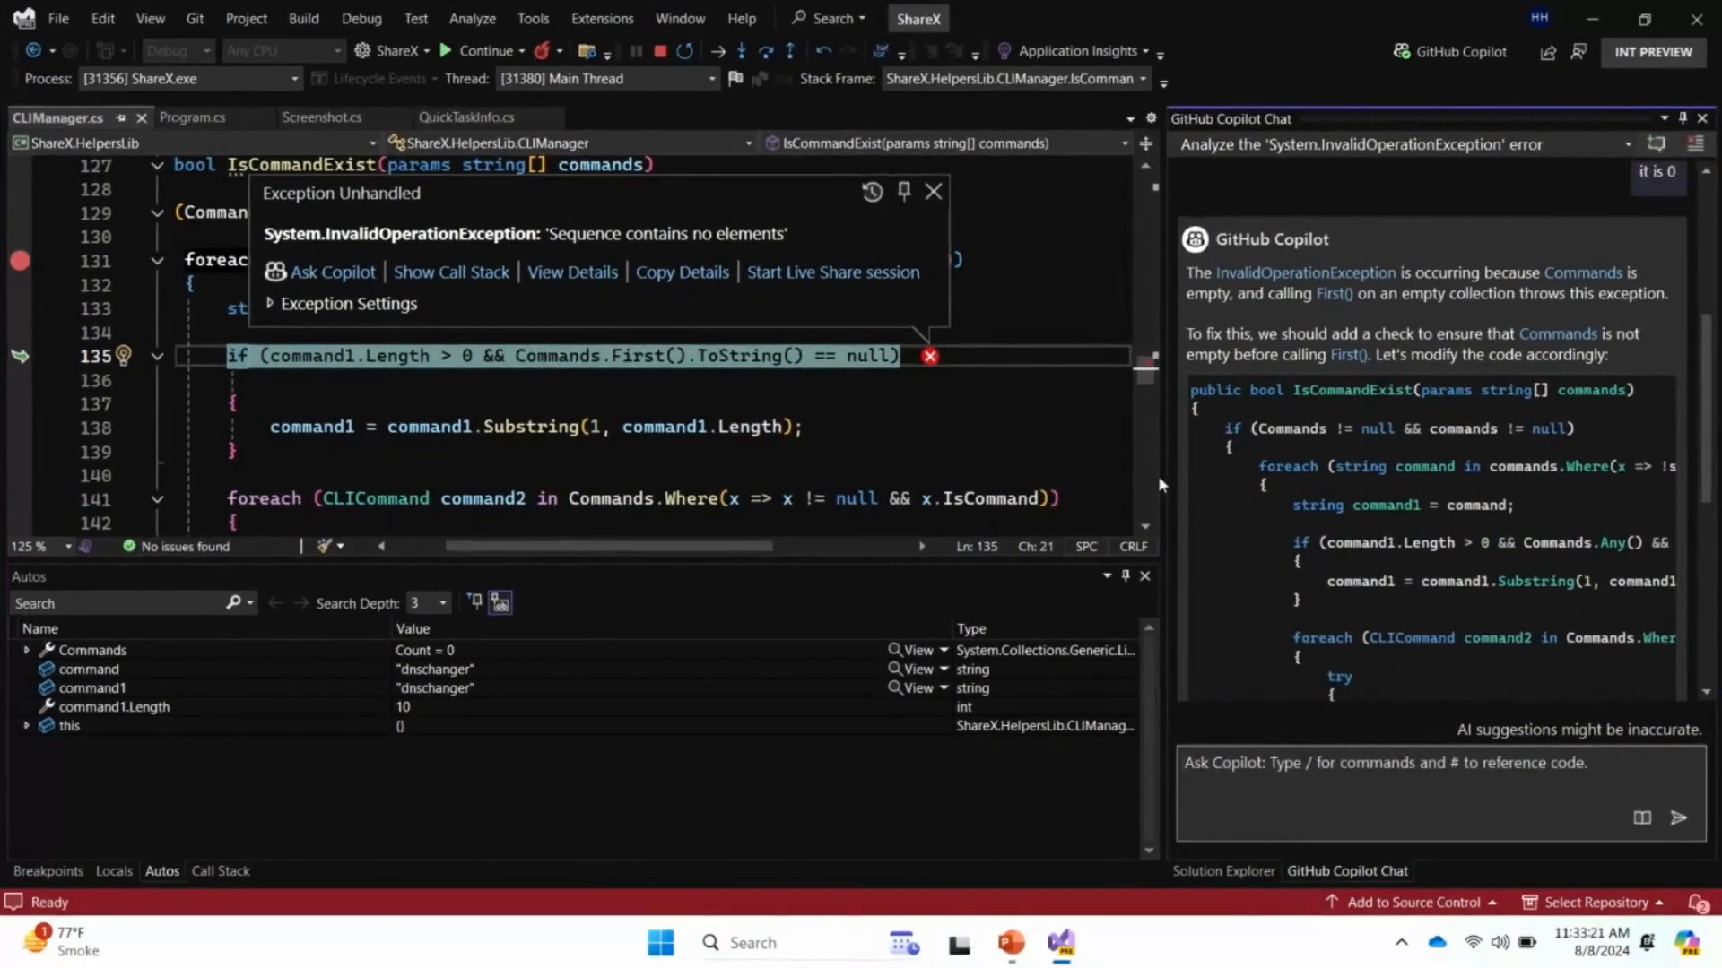
{"action": "left_click_drag", "start_coordinate": [1162, 475], "coordinate": [980, 471]}
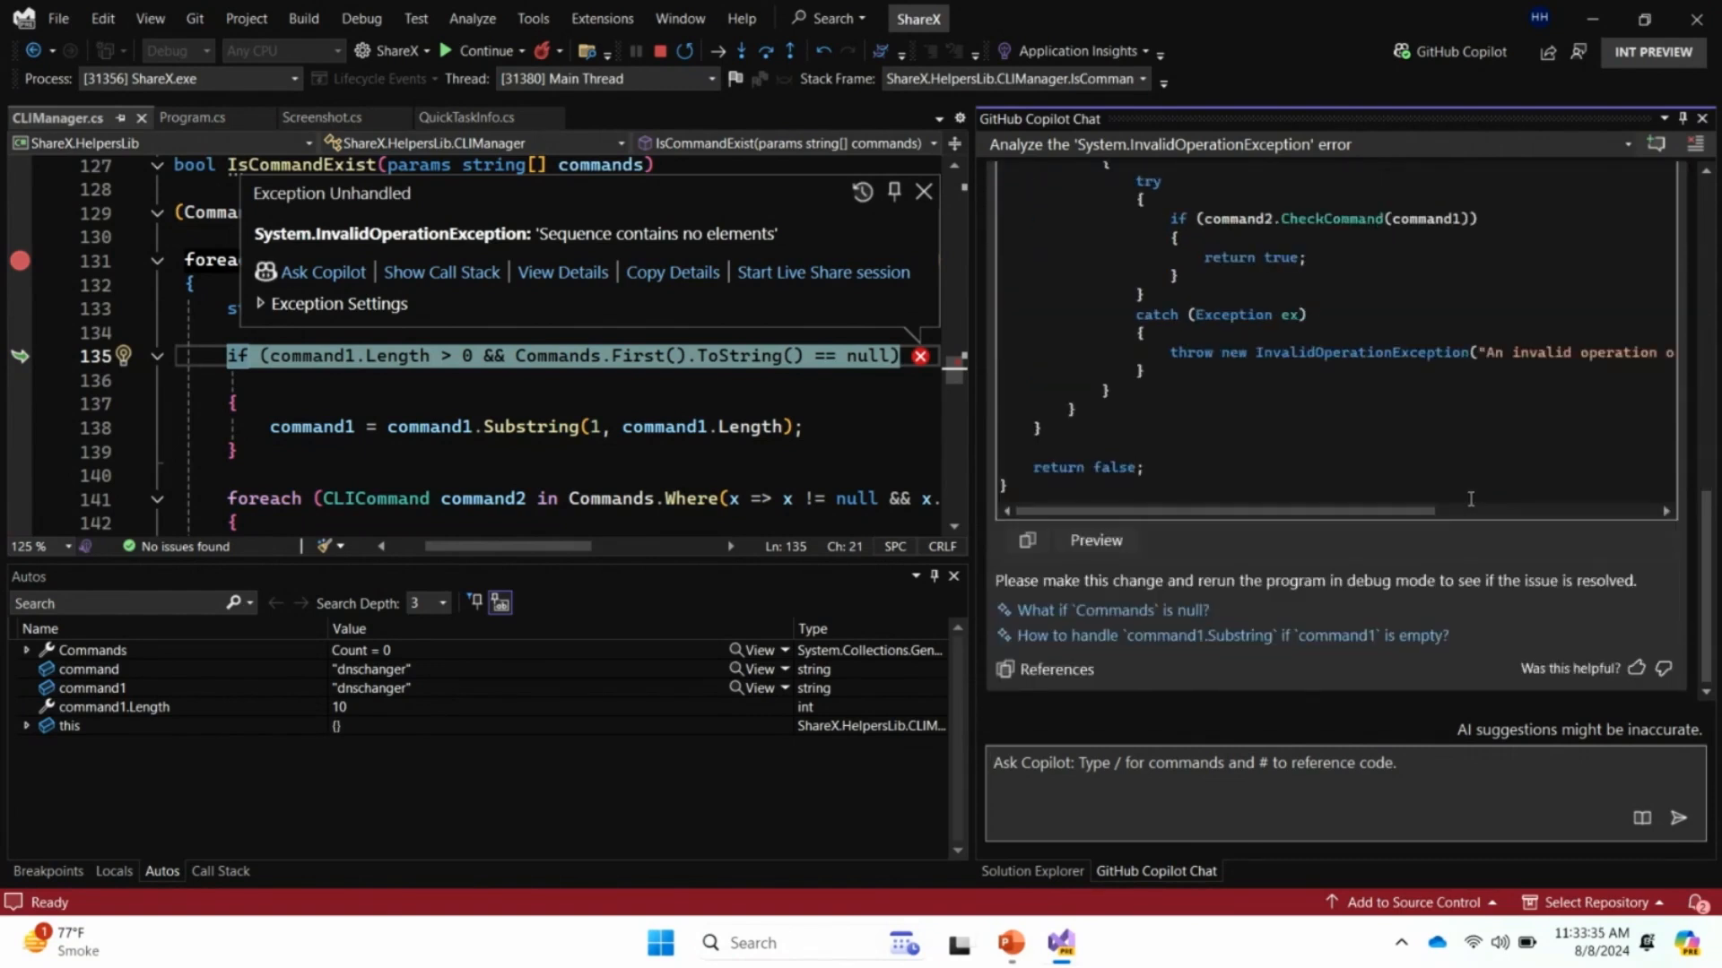
{"action": "left_click", "coordinate": [1096, 540]}
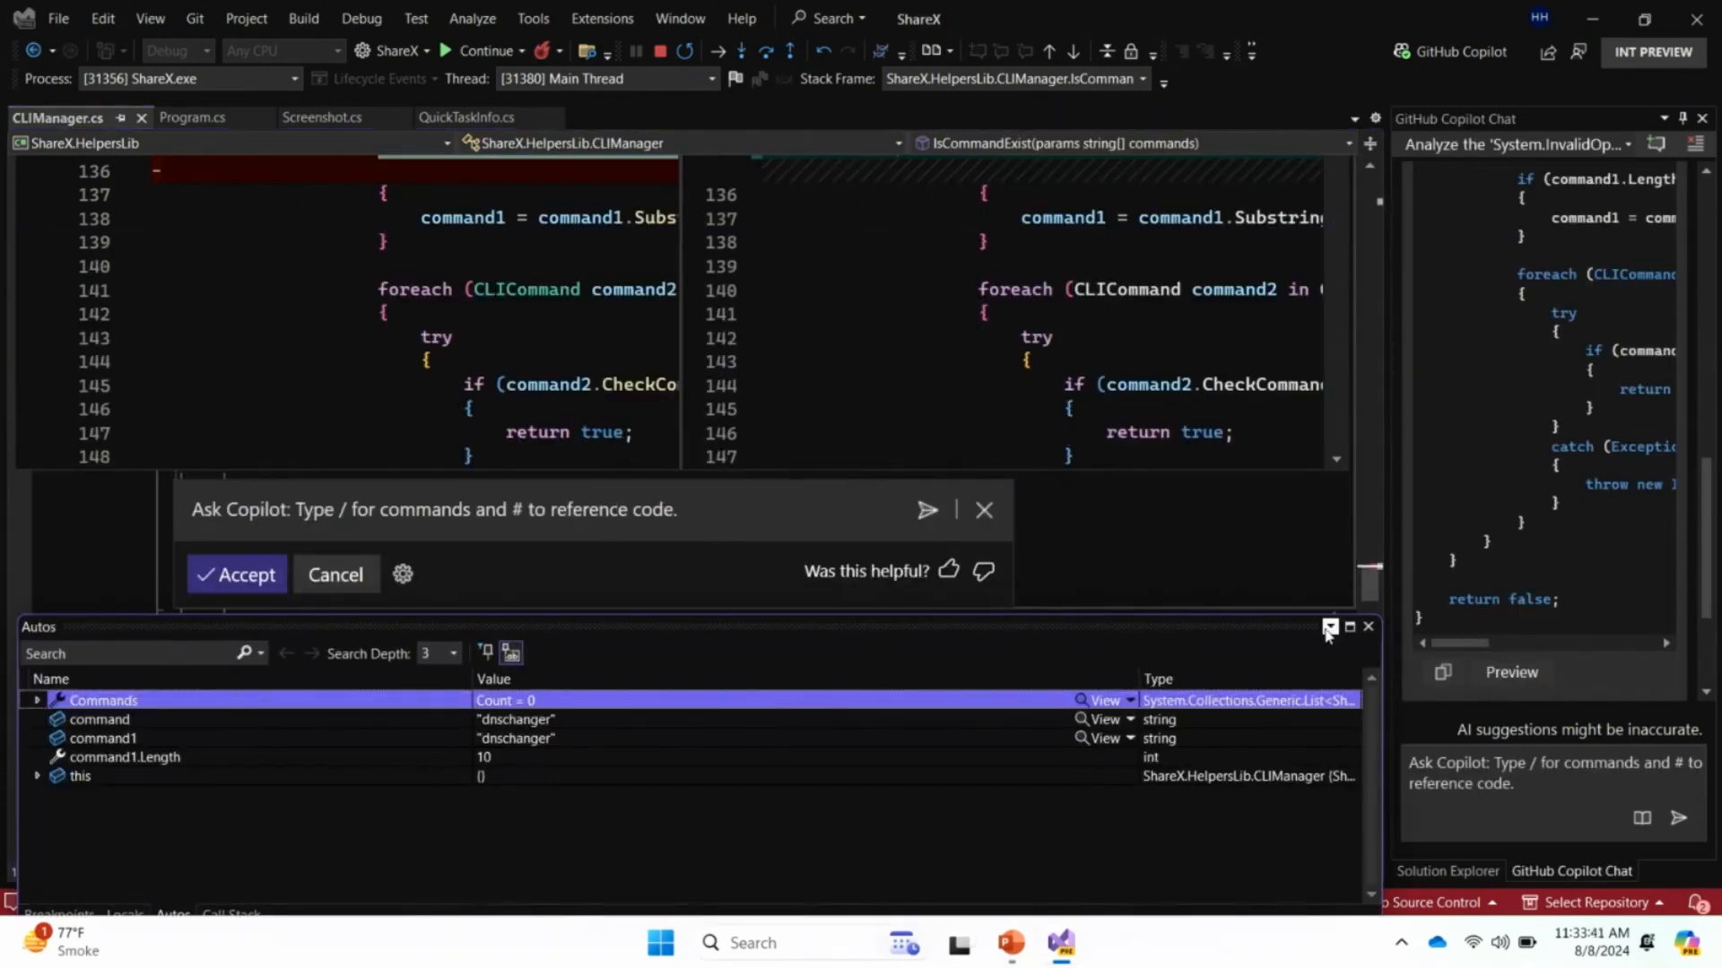
Hide the Autos panel and accept Copilot's Commands.Any() check on line 135
{"action": "left_click", "coordinate": [1334, 631]}
{"action": "left_click", "coordinate": [1453, 642]}
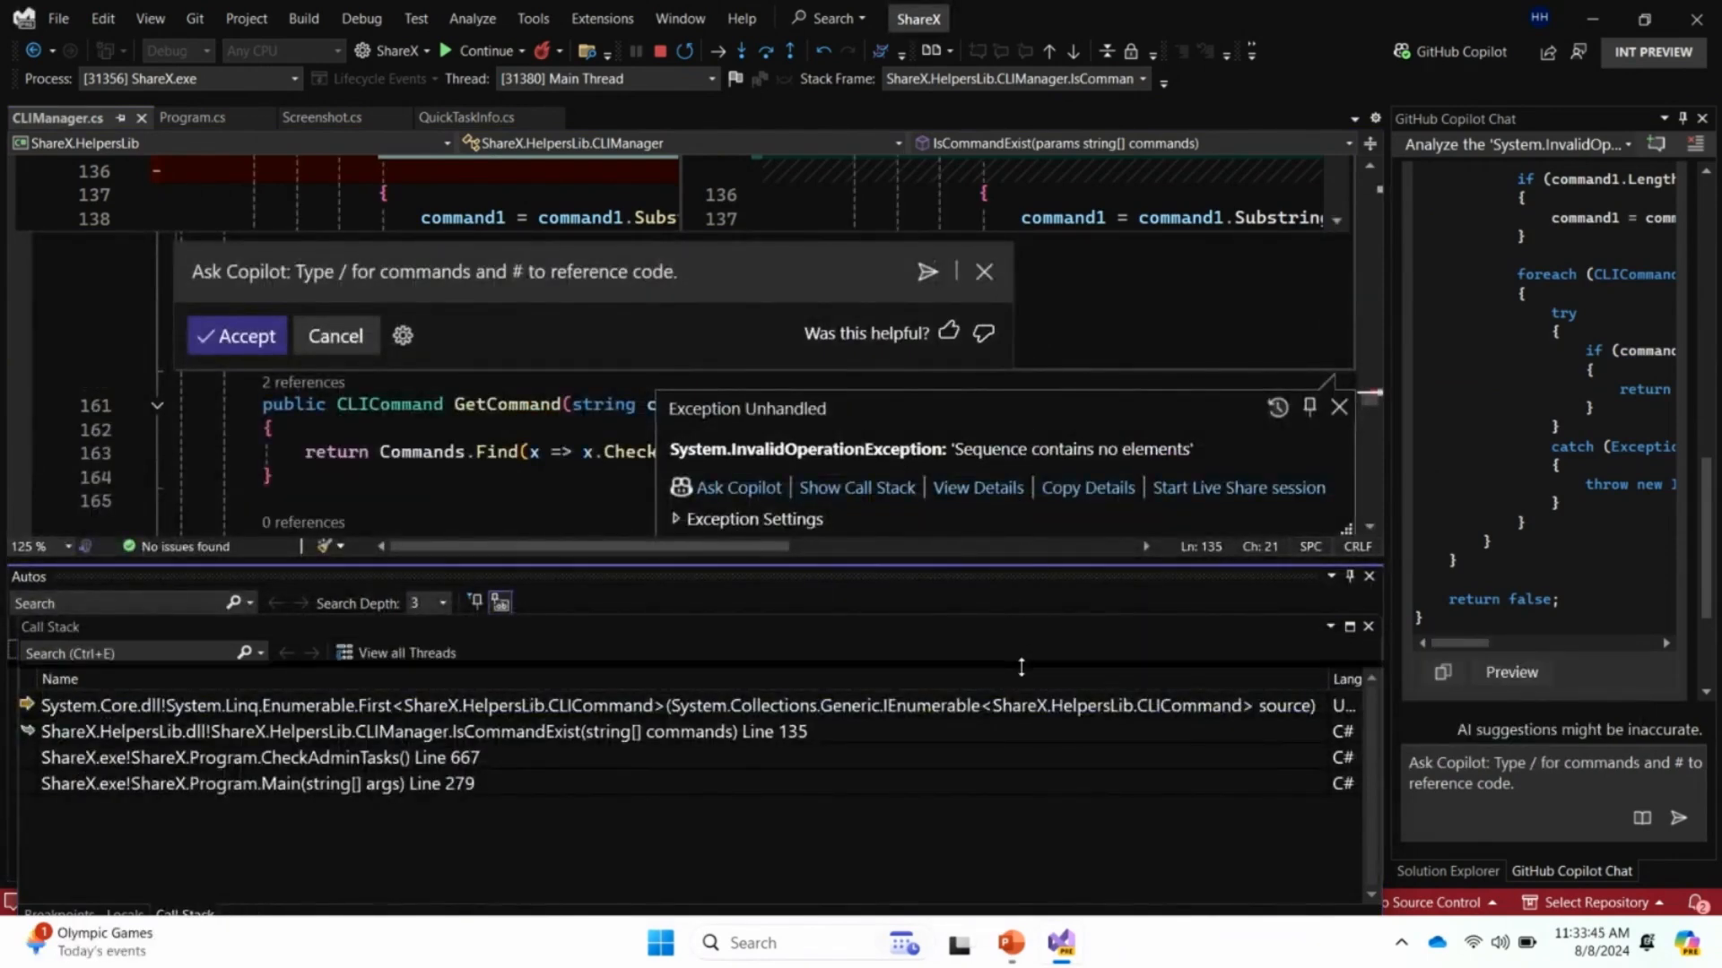
{"action": "left_click_drag", "start_coordinate": [1011, 563], "coordinate": [1018, 660]}
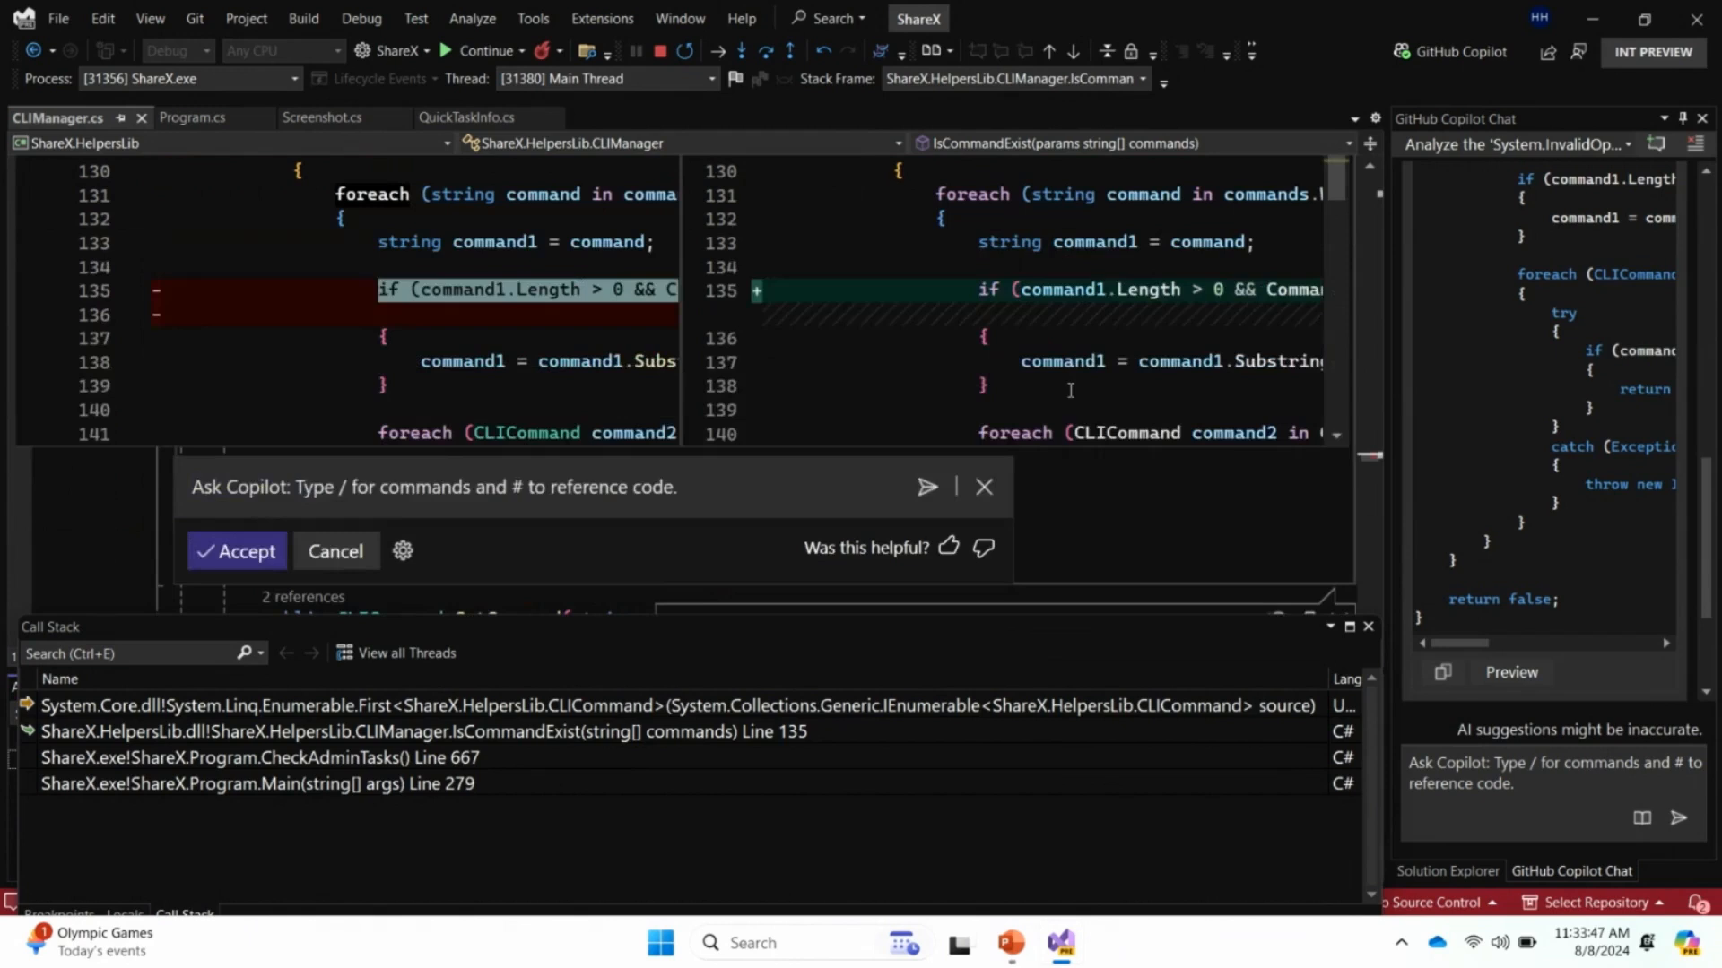
{"action": "scroll", "coordinate": [1022, 368], "scroll_direction": "up", "scroll_amount": 2}
{"action": "left_click", "coordinate": [243, 552]}
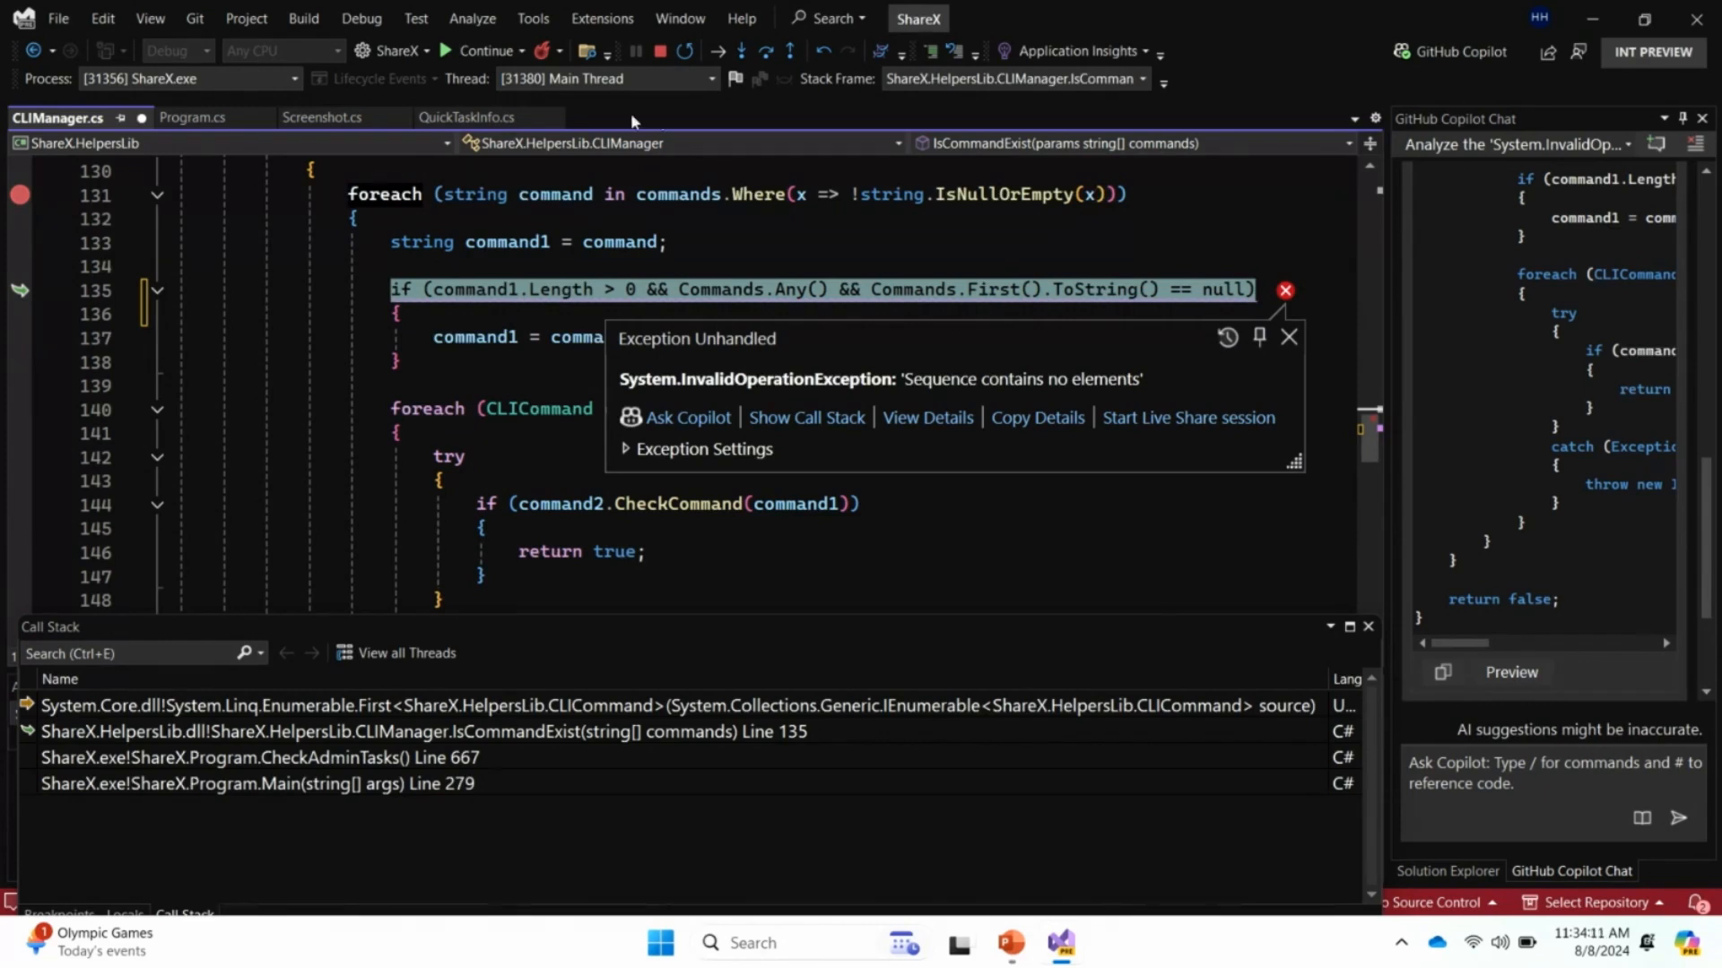
Resume ShareX, close Call Stack and Locals, and dock the Breakpoints list at the bottom
{"action": "left_click", "coordinate": [478, 51]}
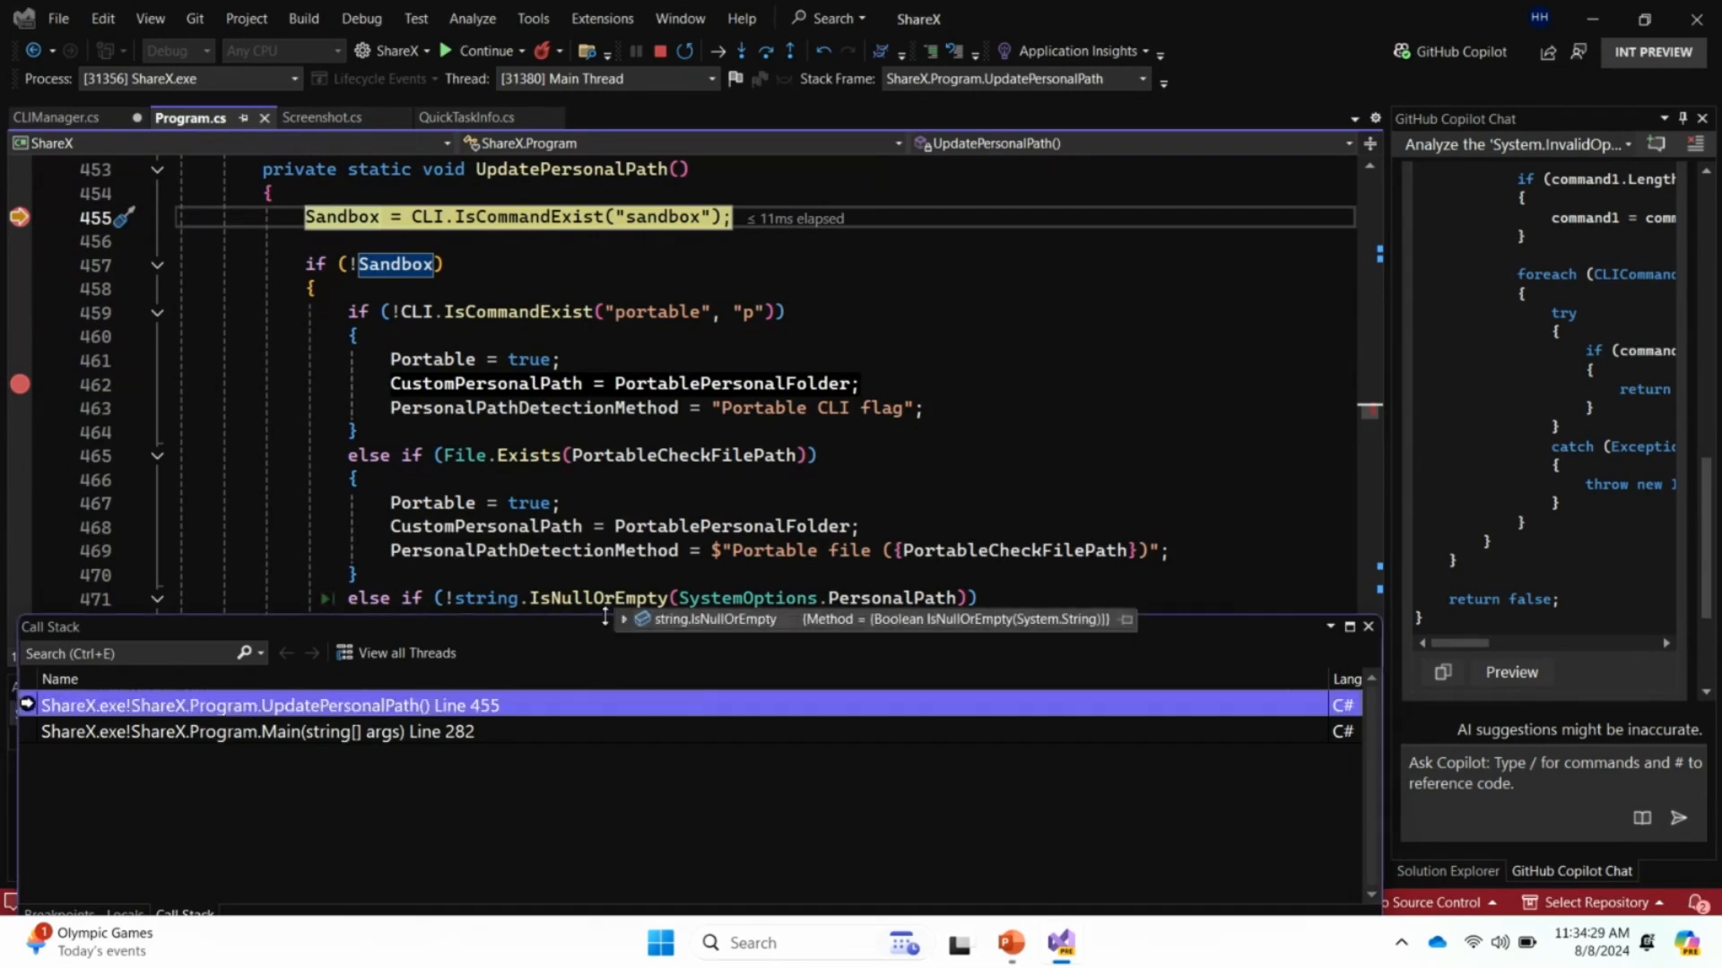
{"action": "left_click_drag", "start_coordinate": [605, 617], "coordinate": [584, 686]}
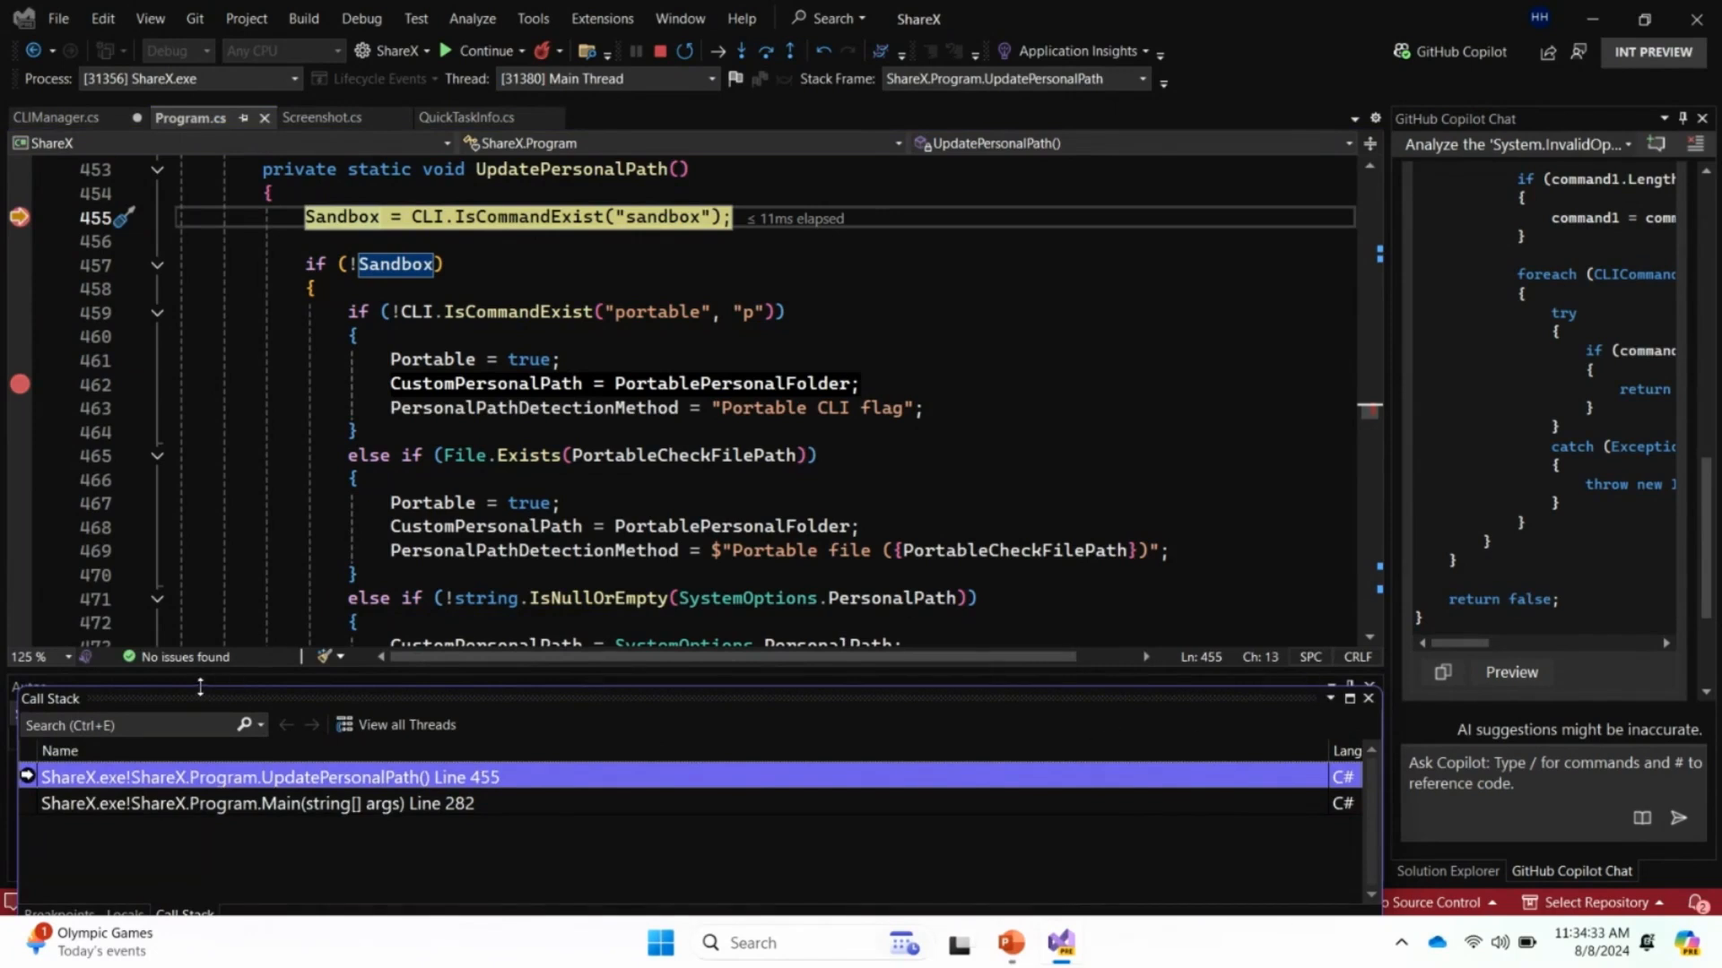
{"action": "left_click_drag", "start_coordinate": [178, 703], "coordinate": [340, 705]}
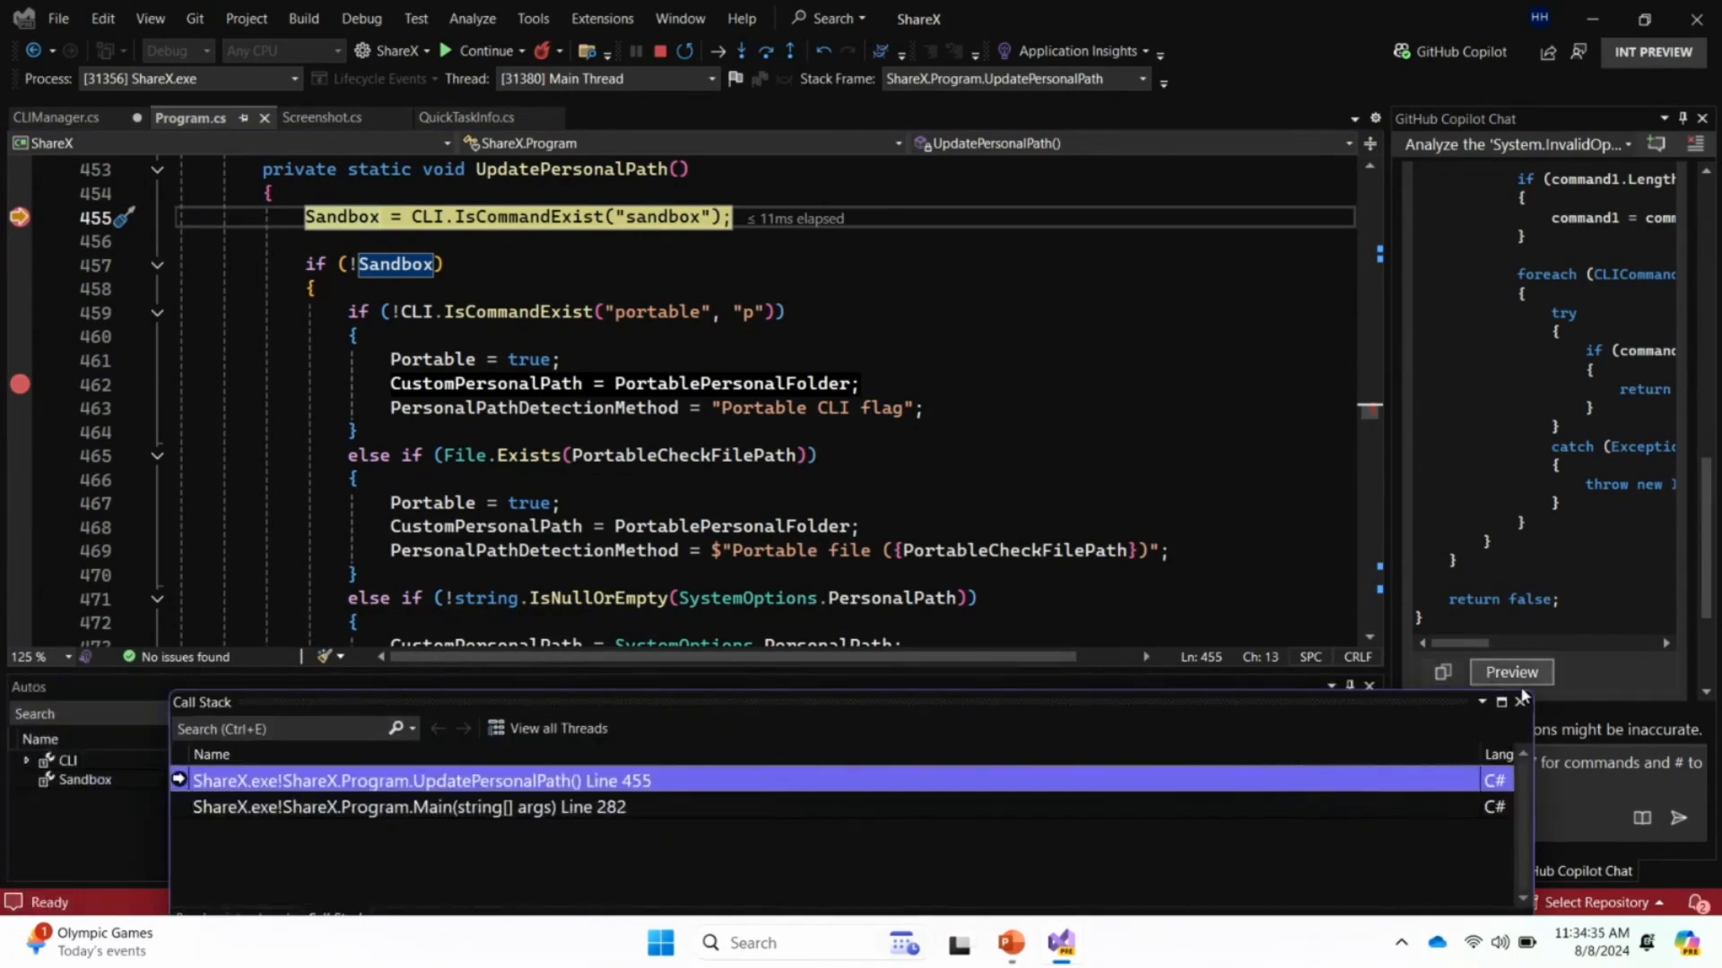
{"action": "left_click", "coordinate": [1520, 702]}
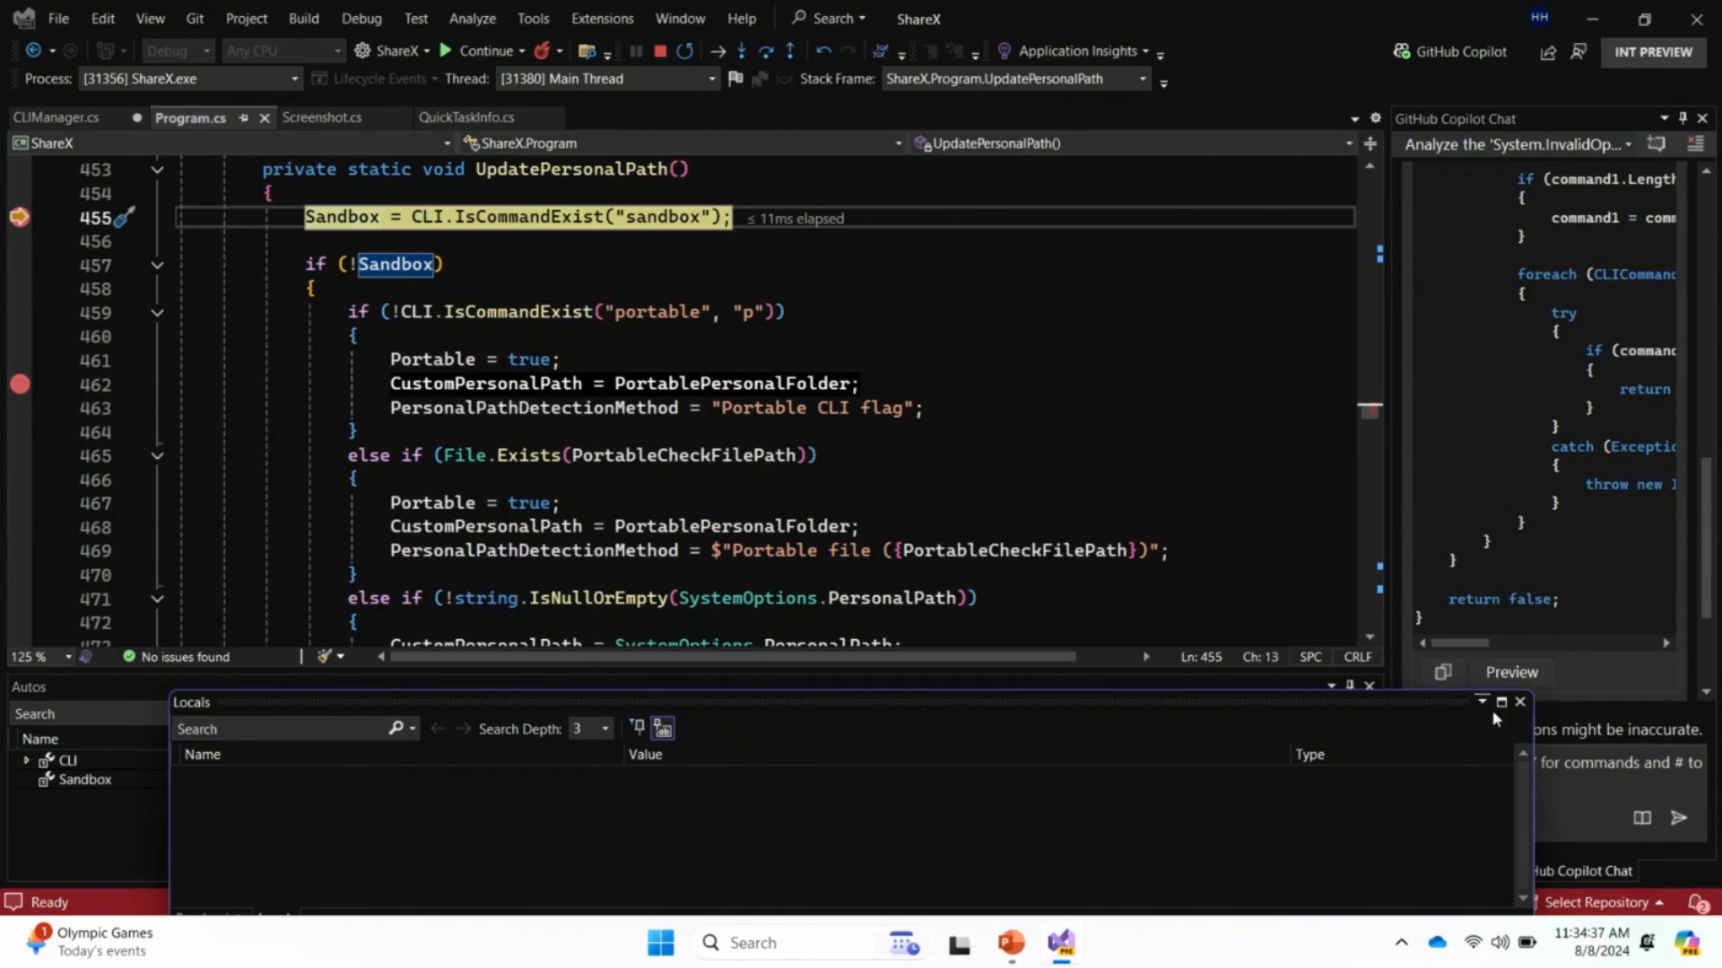
{"action": "left_click", "coordinate": [1520, 702]}
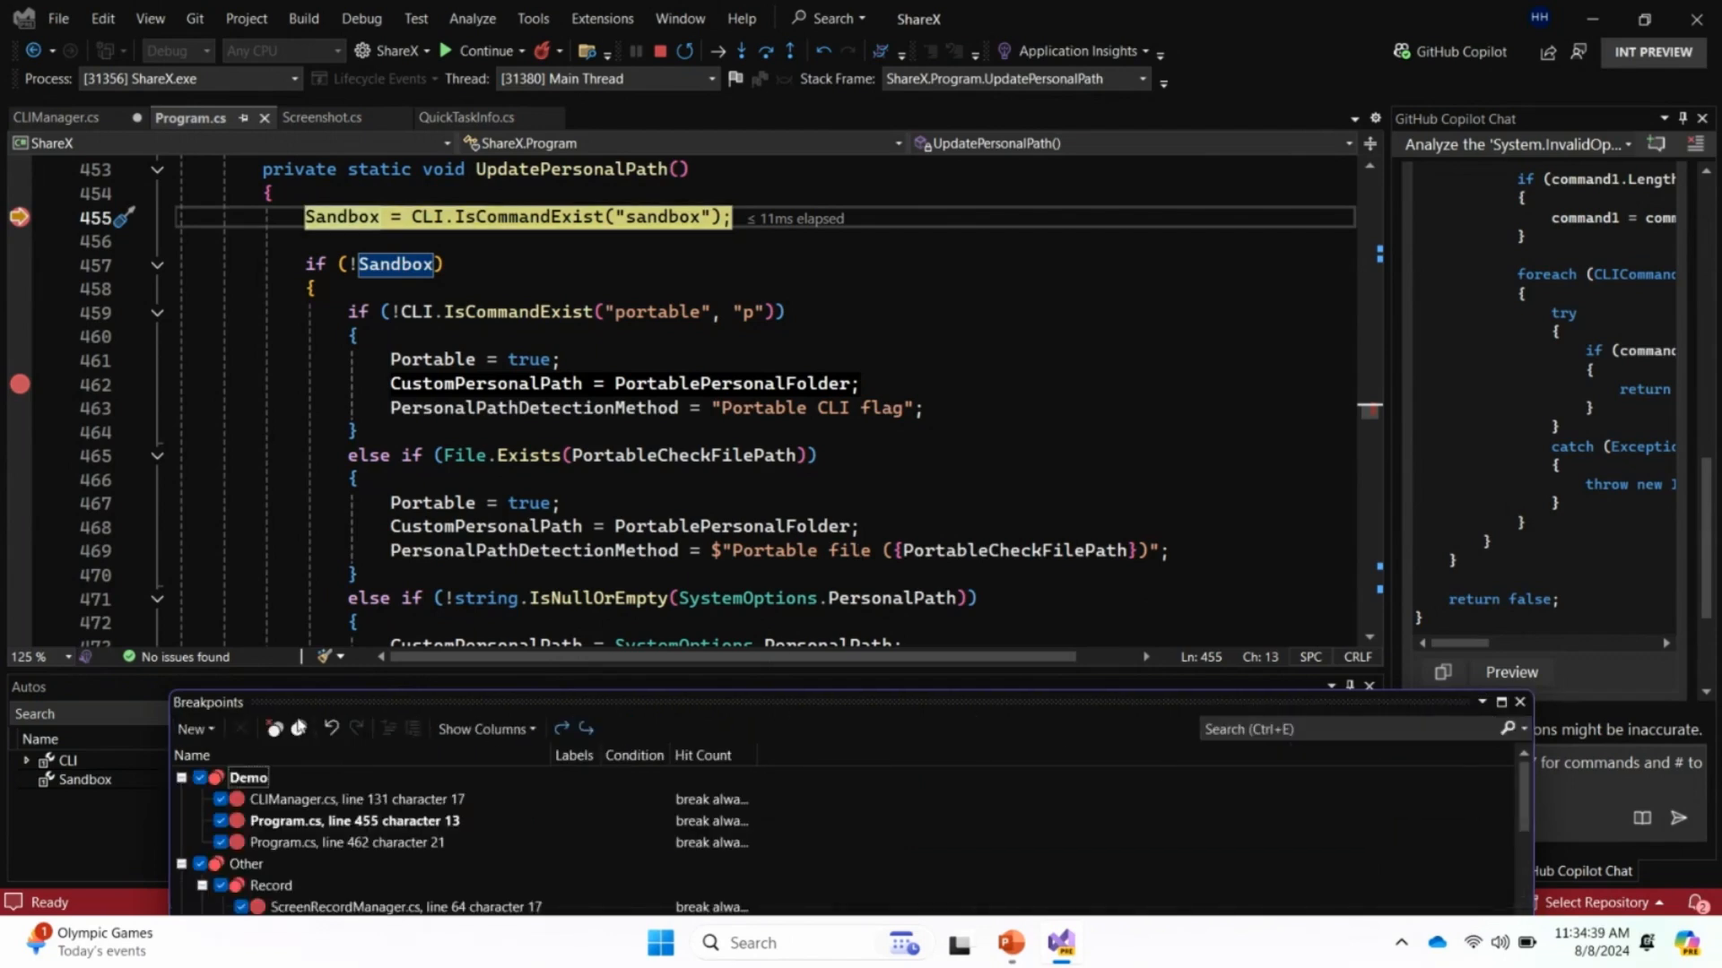
{"action": "left_click_drag", "start_coordinate": [213, 709], "coordinate": [694, 778]}
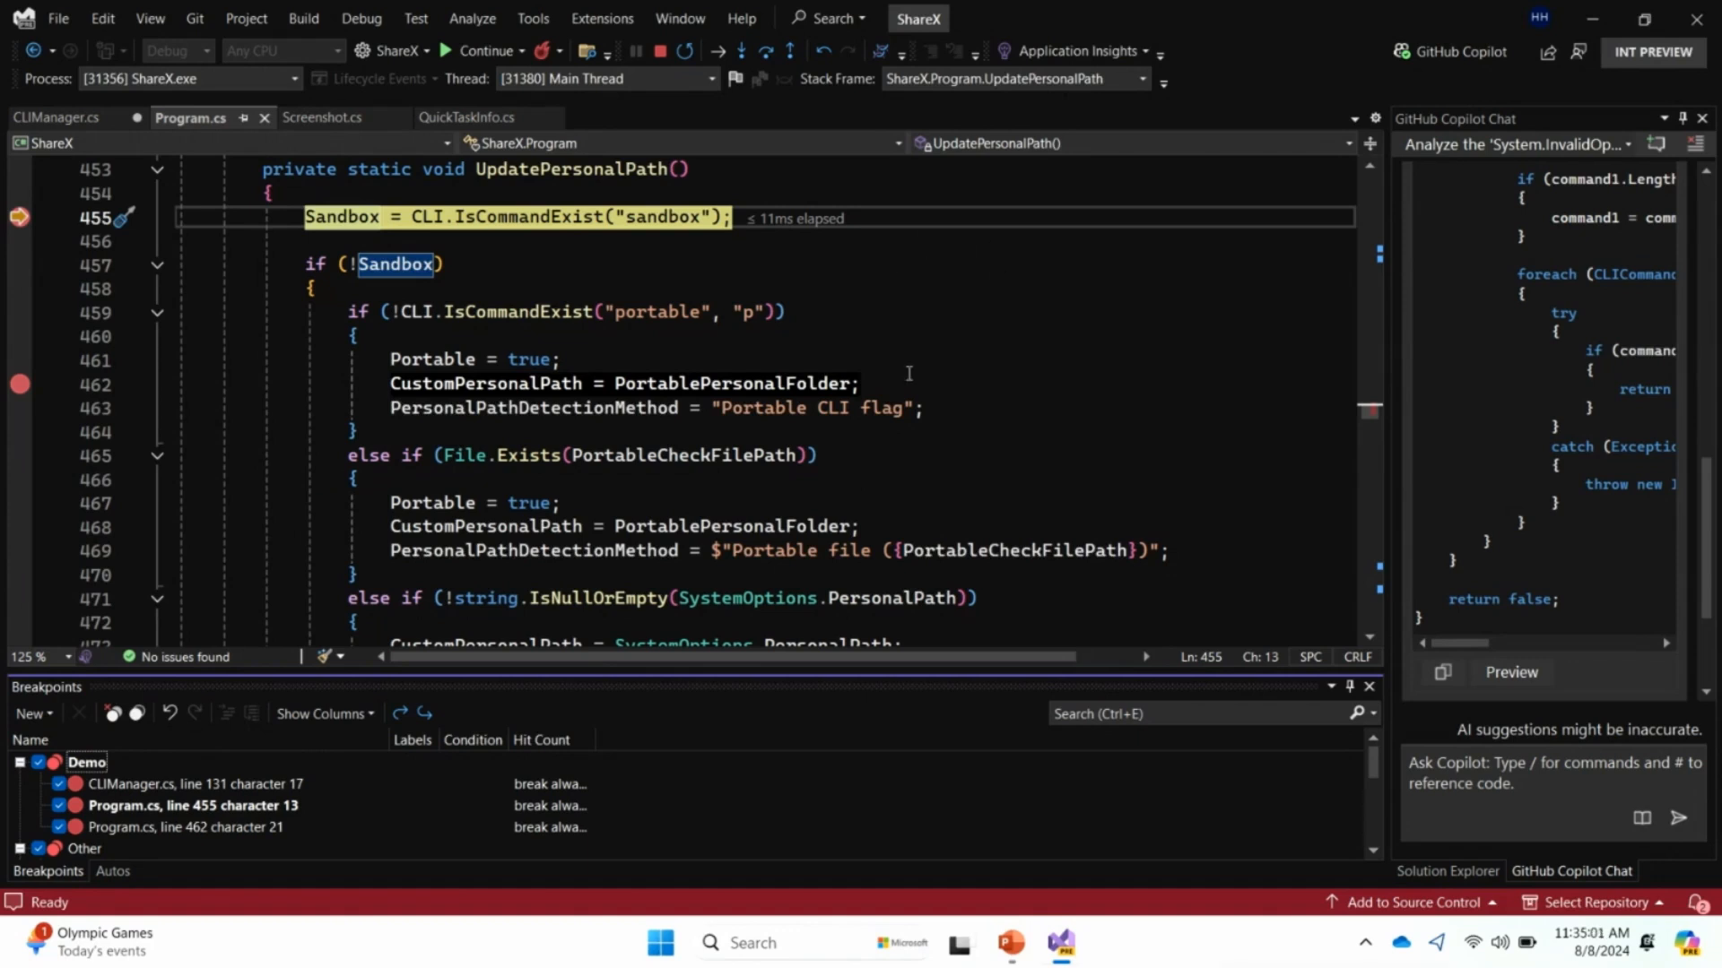
{"action": "scroll", "coordinate": [909, 374], "scroll_direction": "up", "scroll_amount": 2}
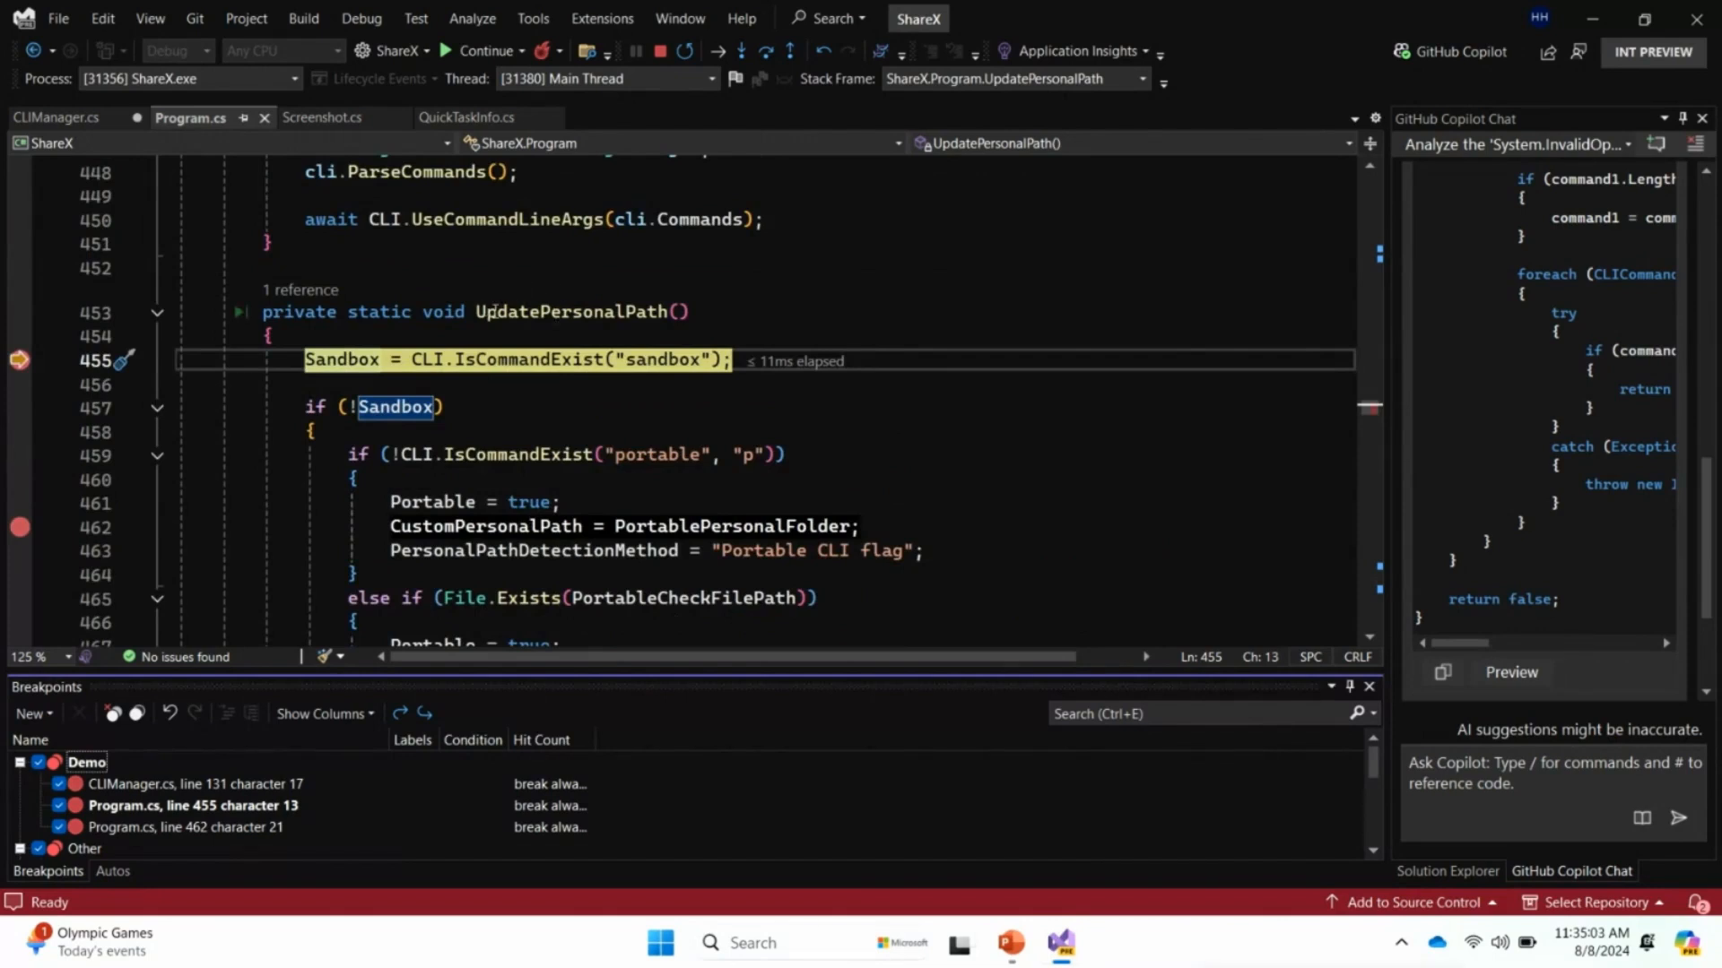
{"action": "scroll", "coordinate": [767, 326], "scroll_direction": "down", "scroll_amount": 1}
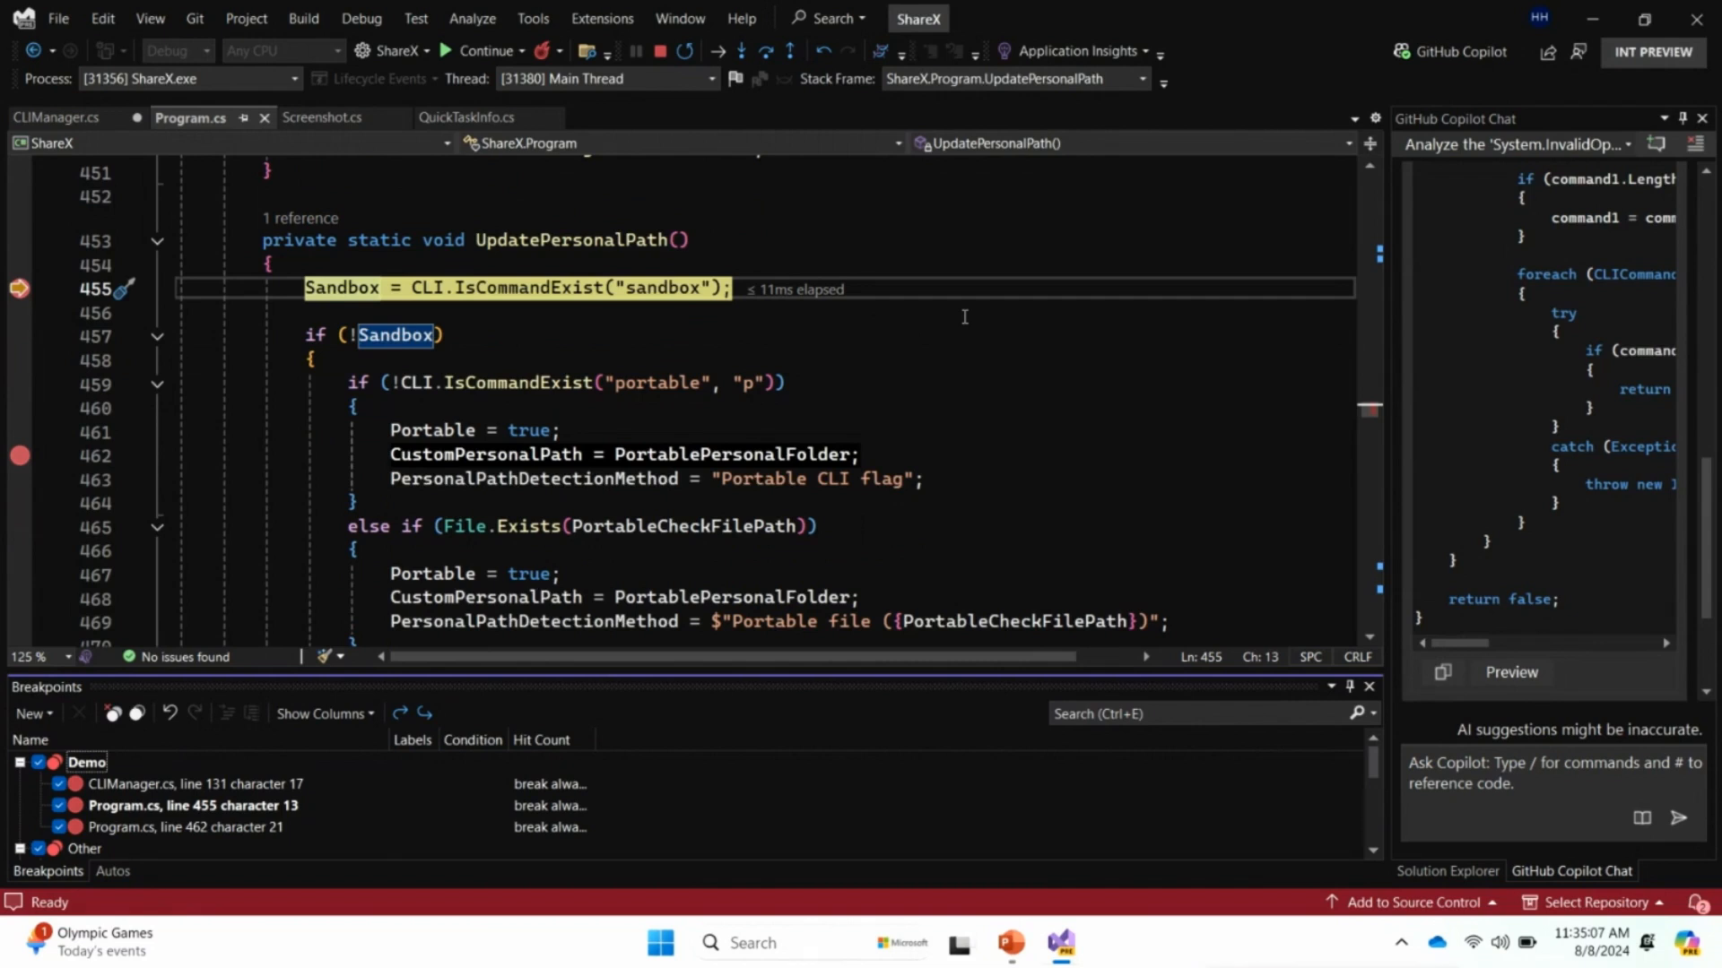
Remove the line 131 breakpoint, continue to line 462, and open that breakpoint's settings
{"action": "left_click", "coordinate": [493, 60]}
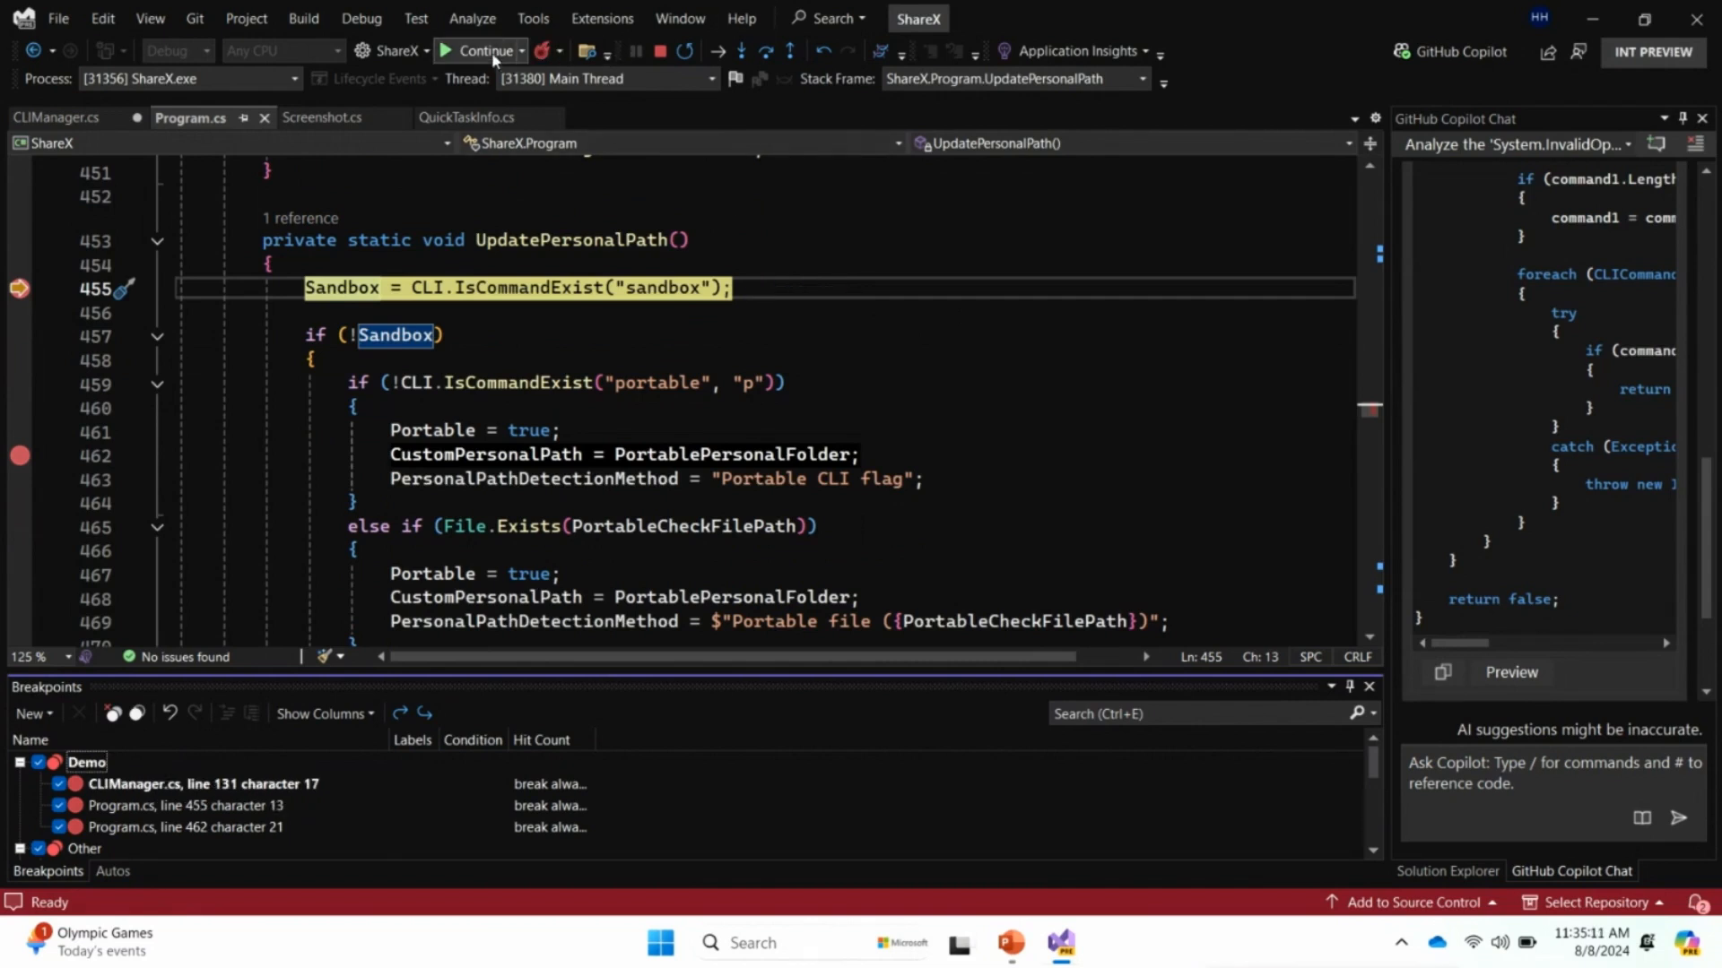
{"action": "scroll", "coordinate": [320, 273], "scroll_direction": "up", "scroll_amount": 2}
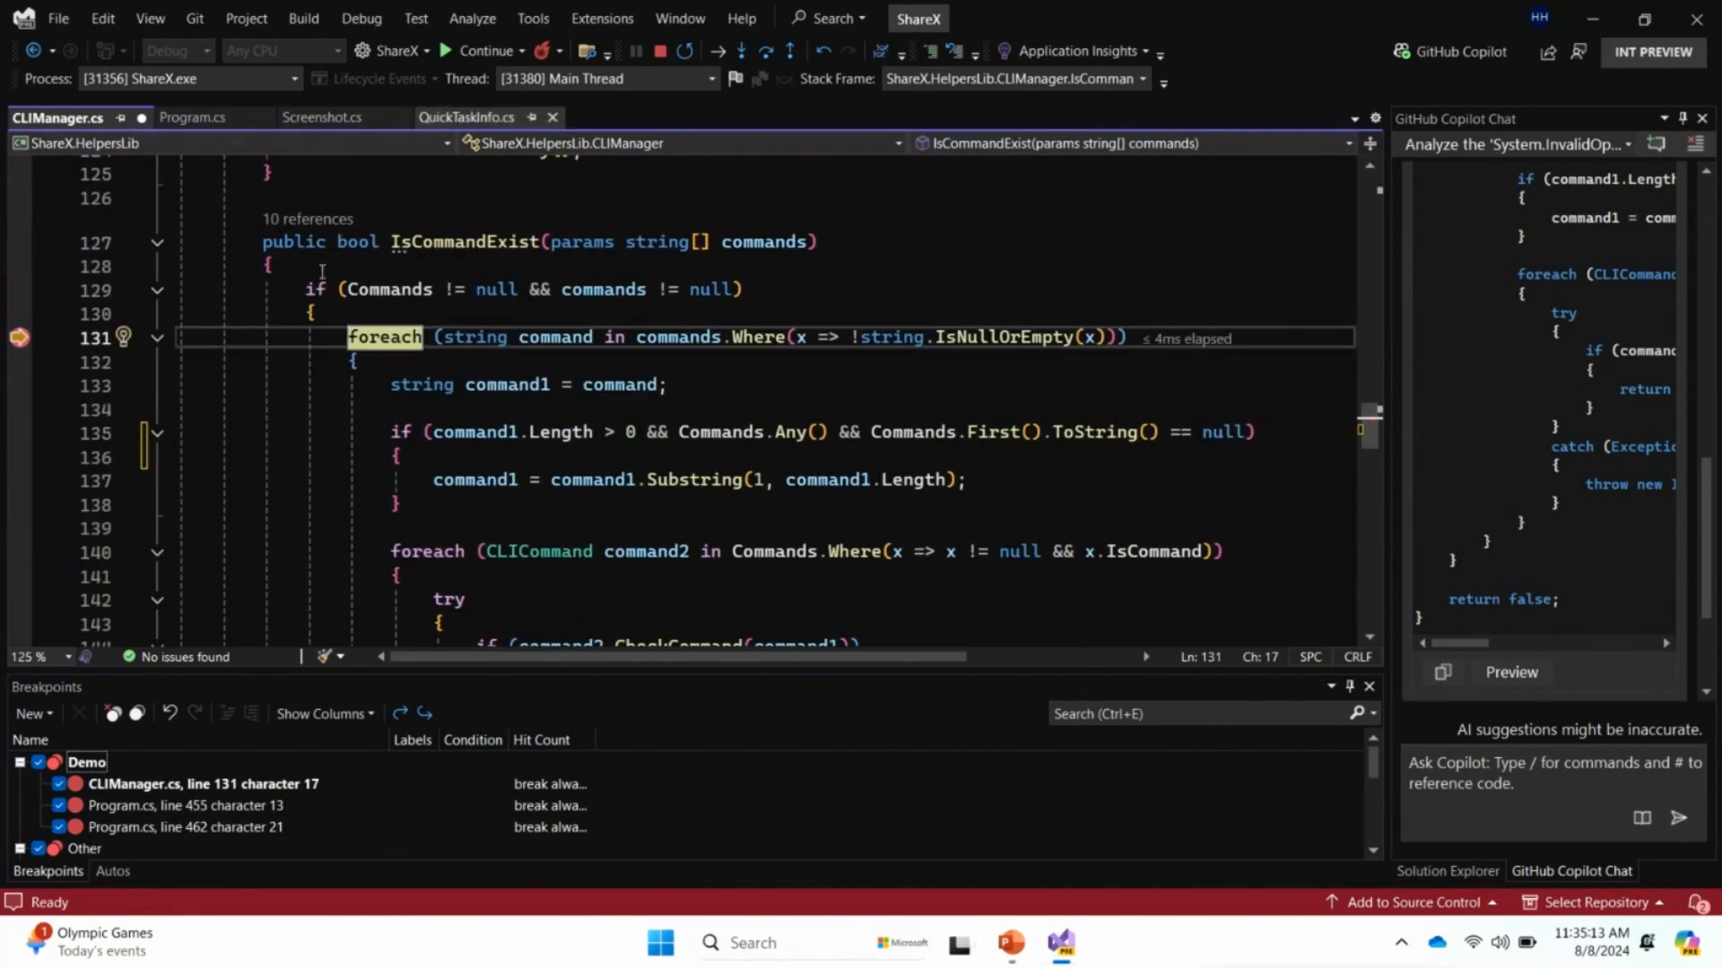
{"action": "left_click", "coordinate": [18, 337]}
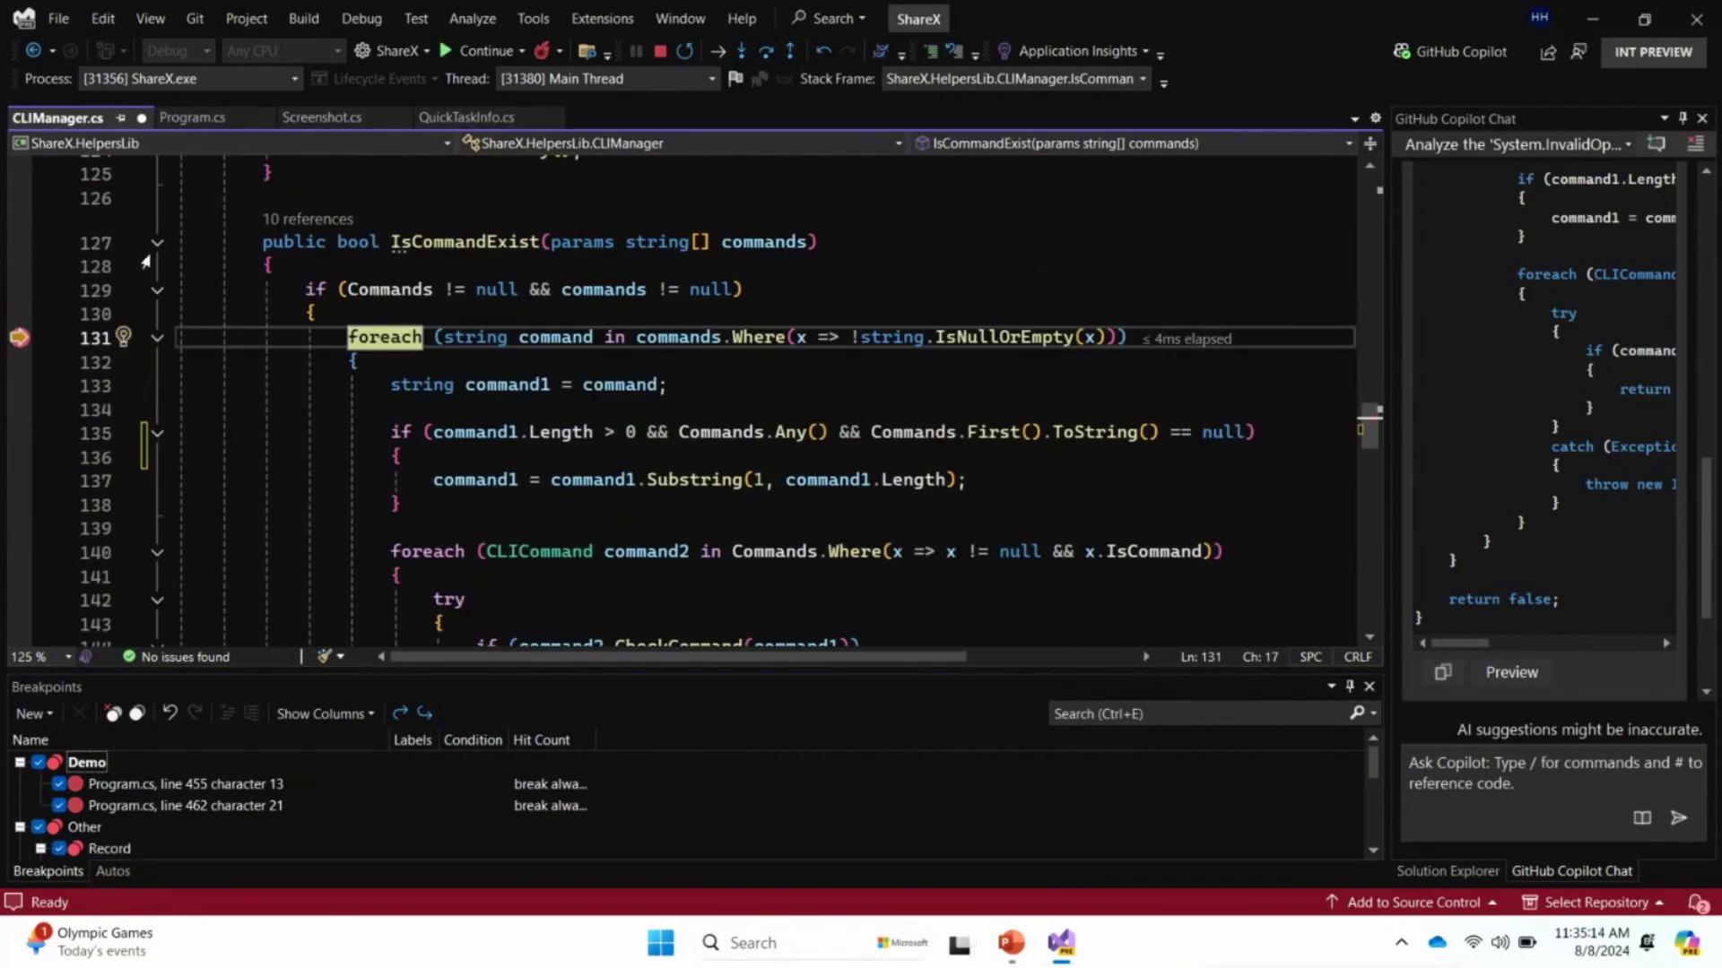
{"action": "left_click", "coordinate": [485, 51]}
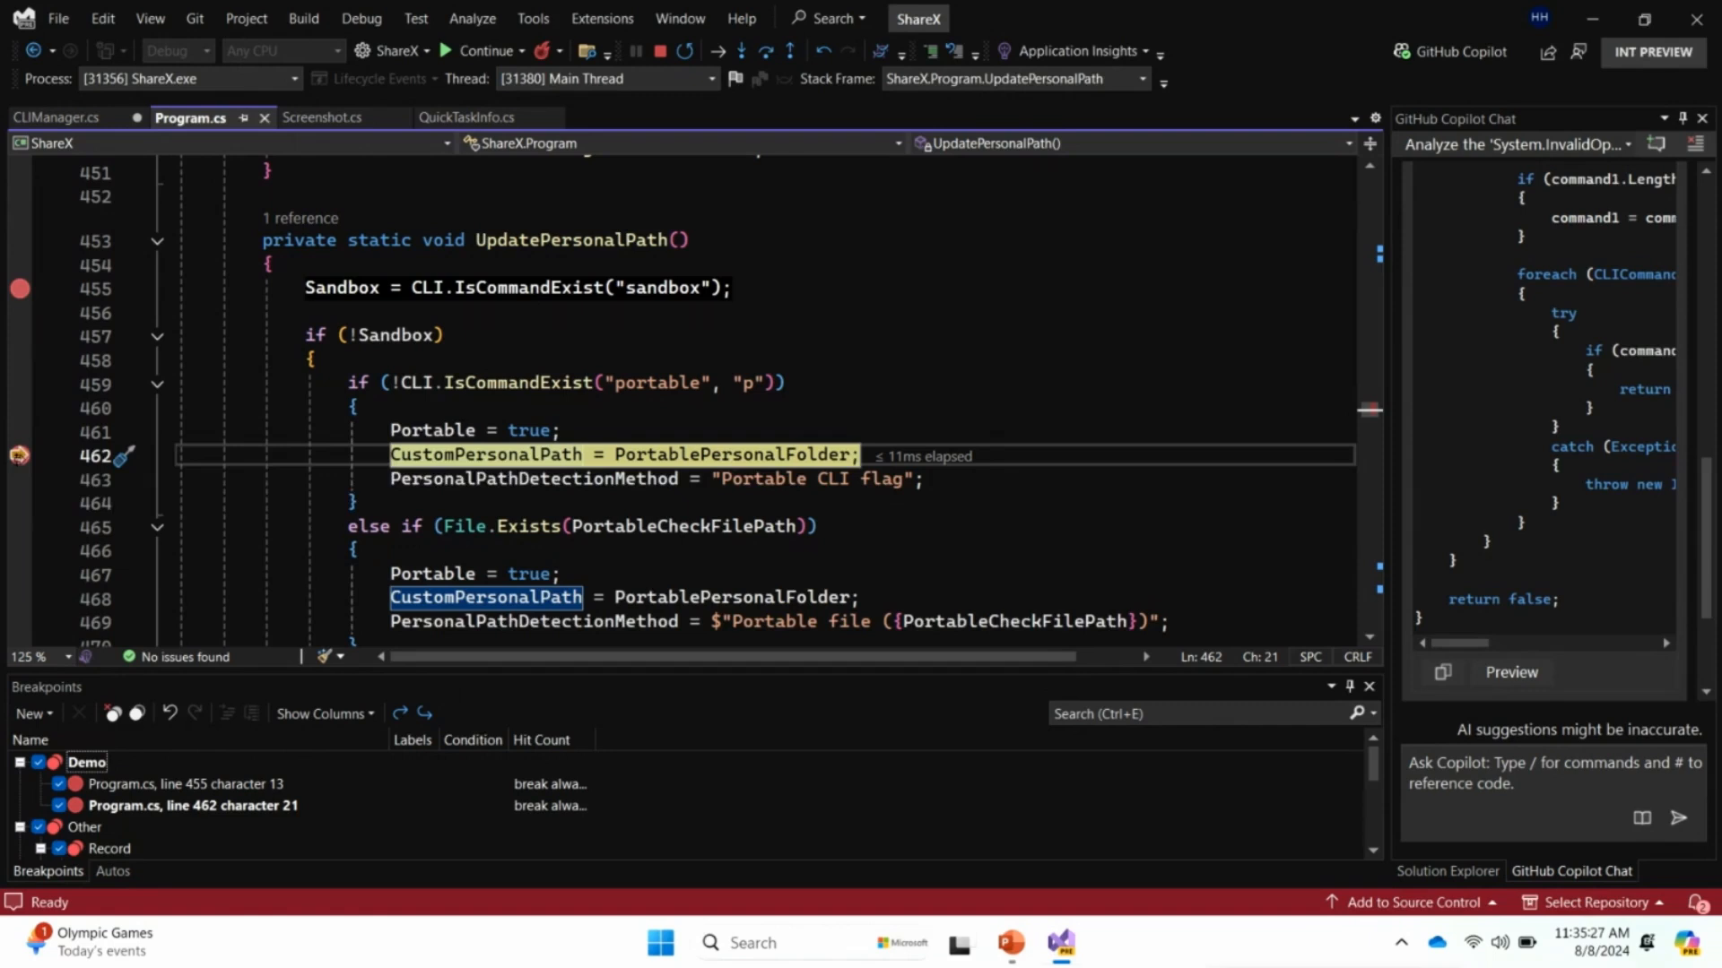
{"action": "mouse_move", "coordinate": [19, 455]}
{"action": "left_click", "coordinate": [54, 480]}
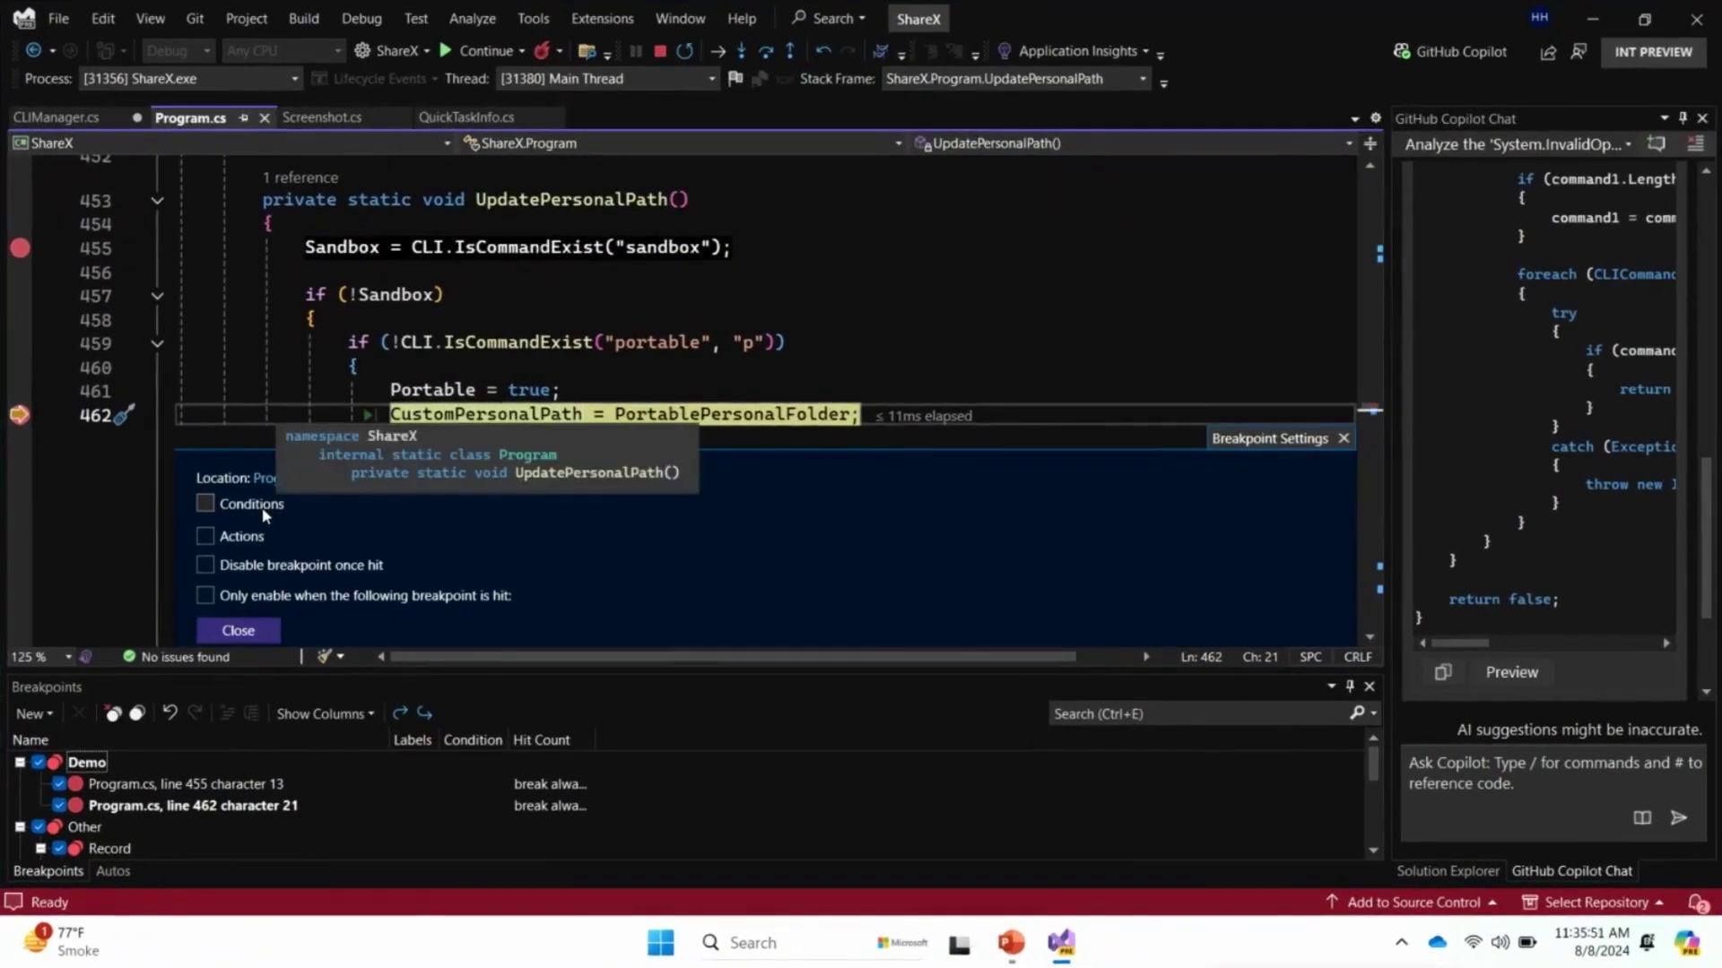
Give the breakpoint the Copilot-suggested condition CustomPersonalPath == PortablePersonalFolder
{"action": "left_click", "coordinate": [252, 503]}
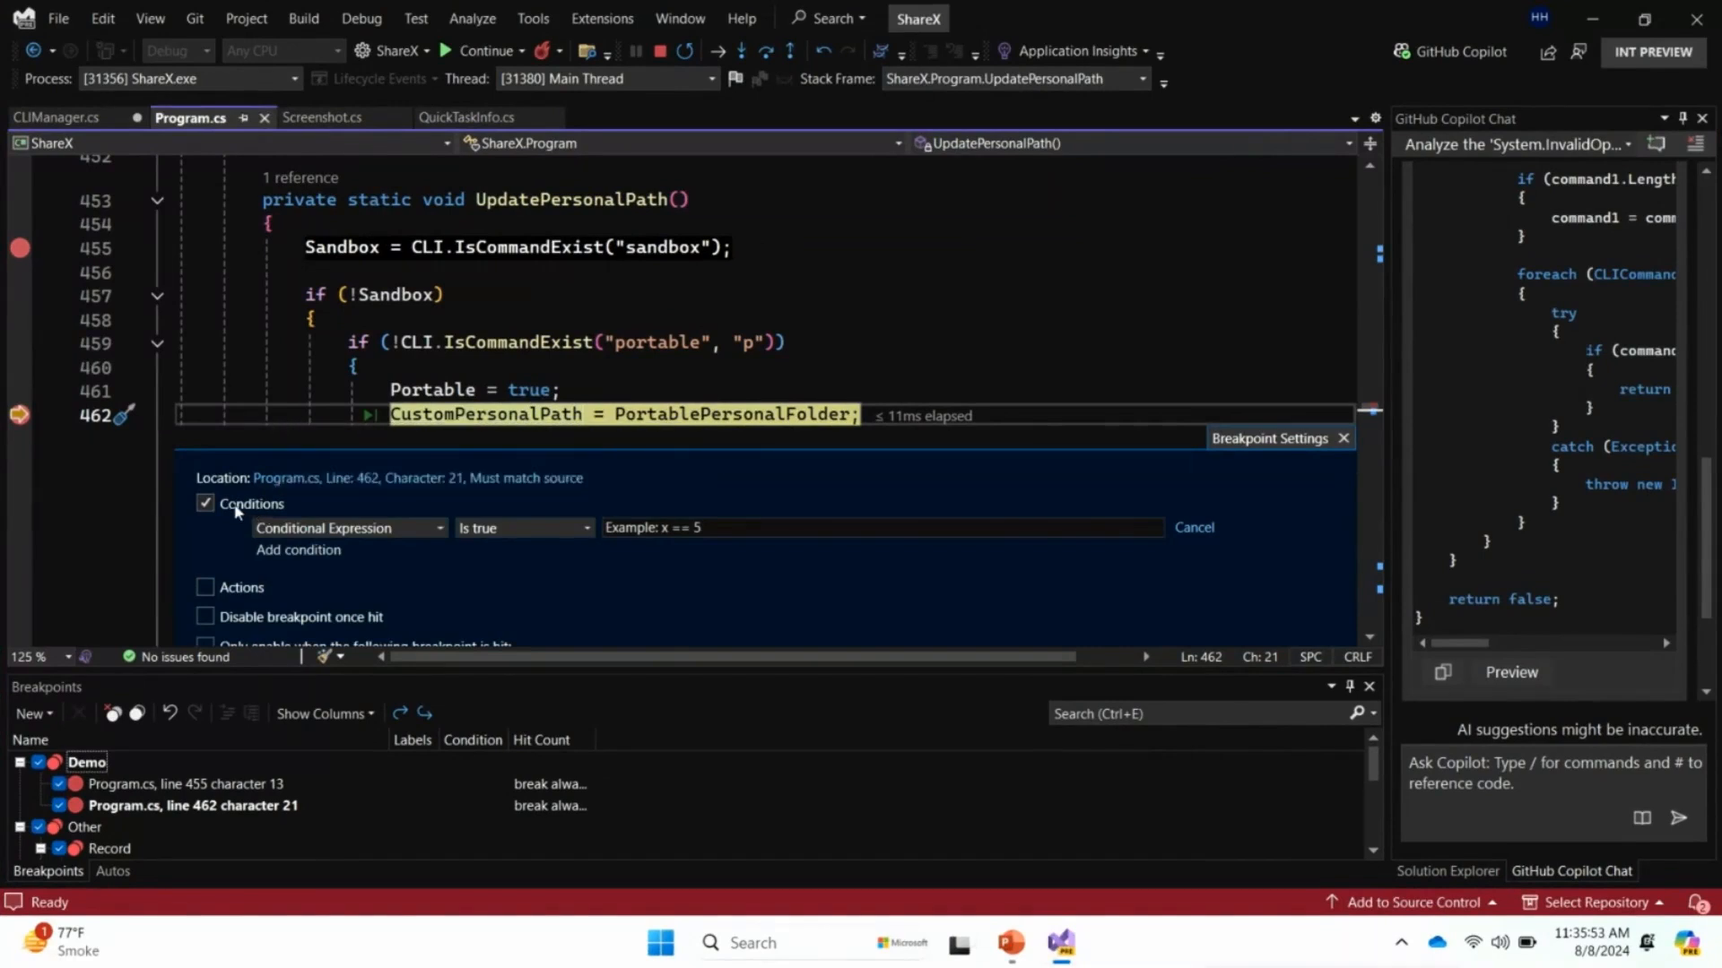
{"action": "left_click", "coordinate": [742, 532]}
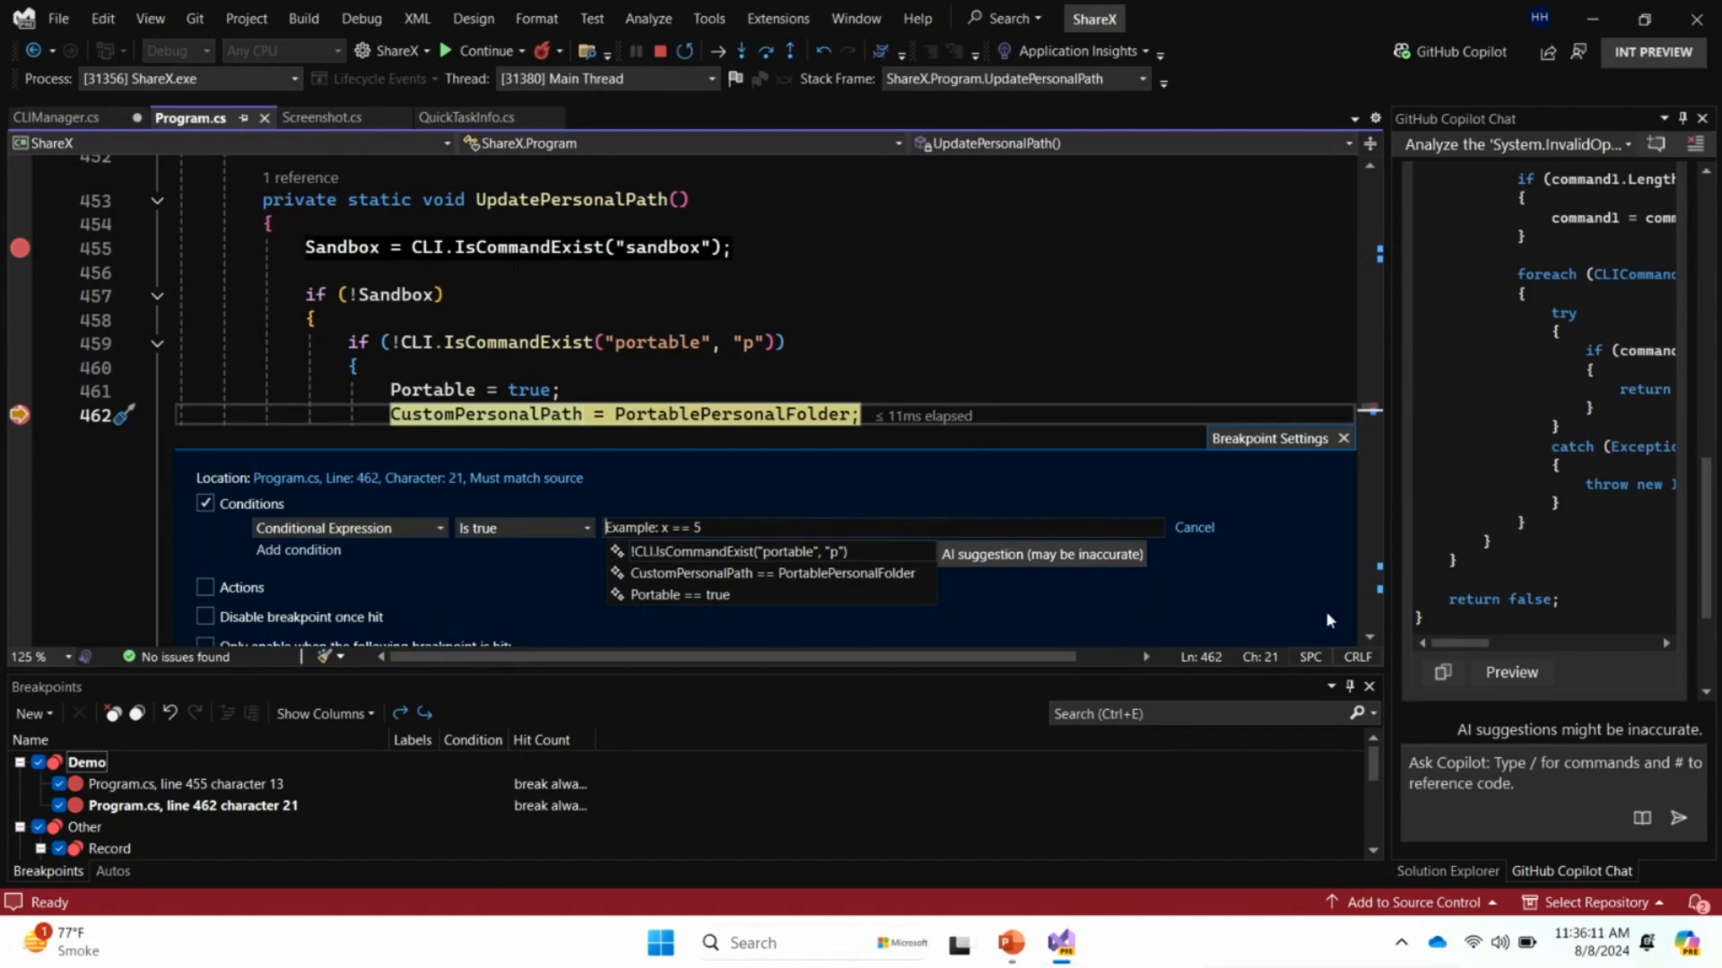
{"action": "left_click", "coordinate": [1370, 637]}
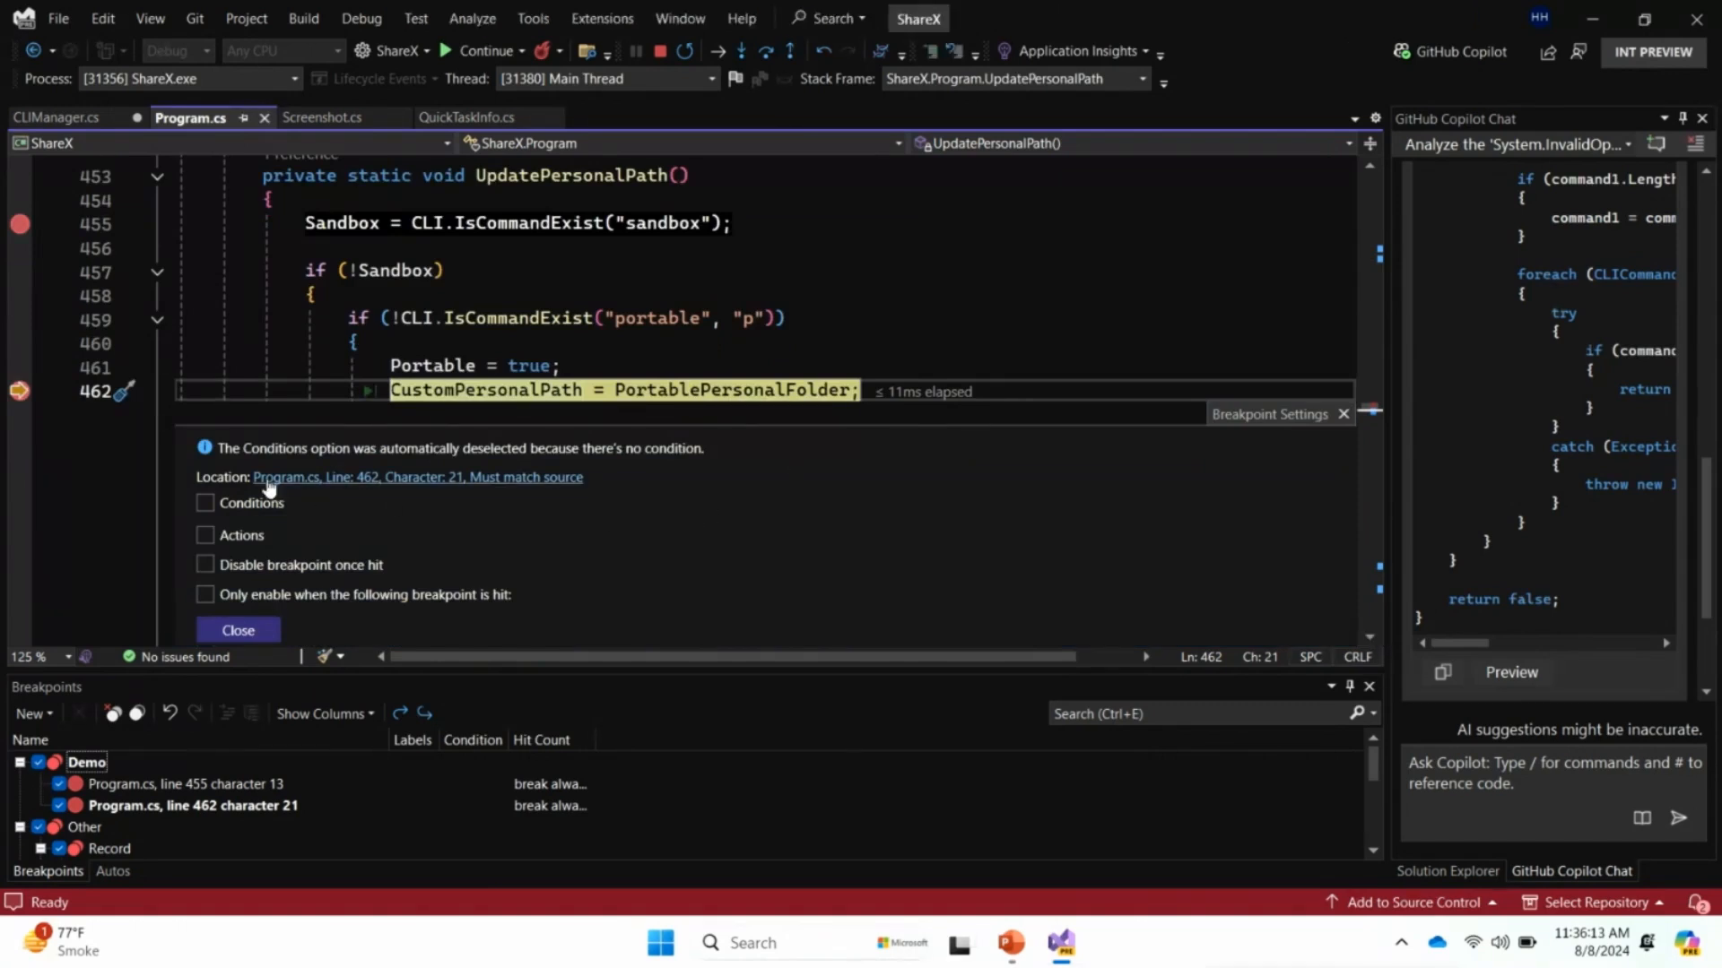
{"action": "left_click", "coordinate": [232, 503]}
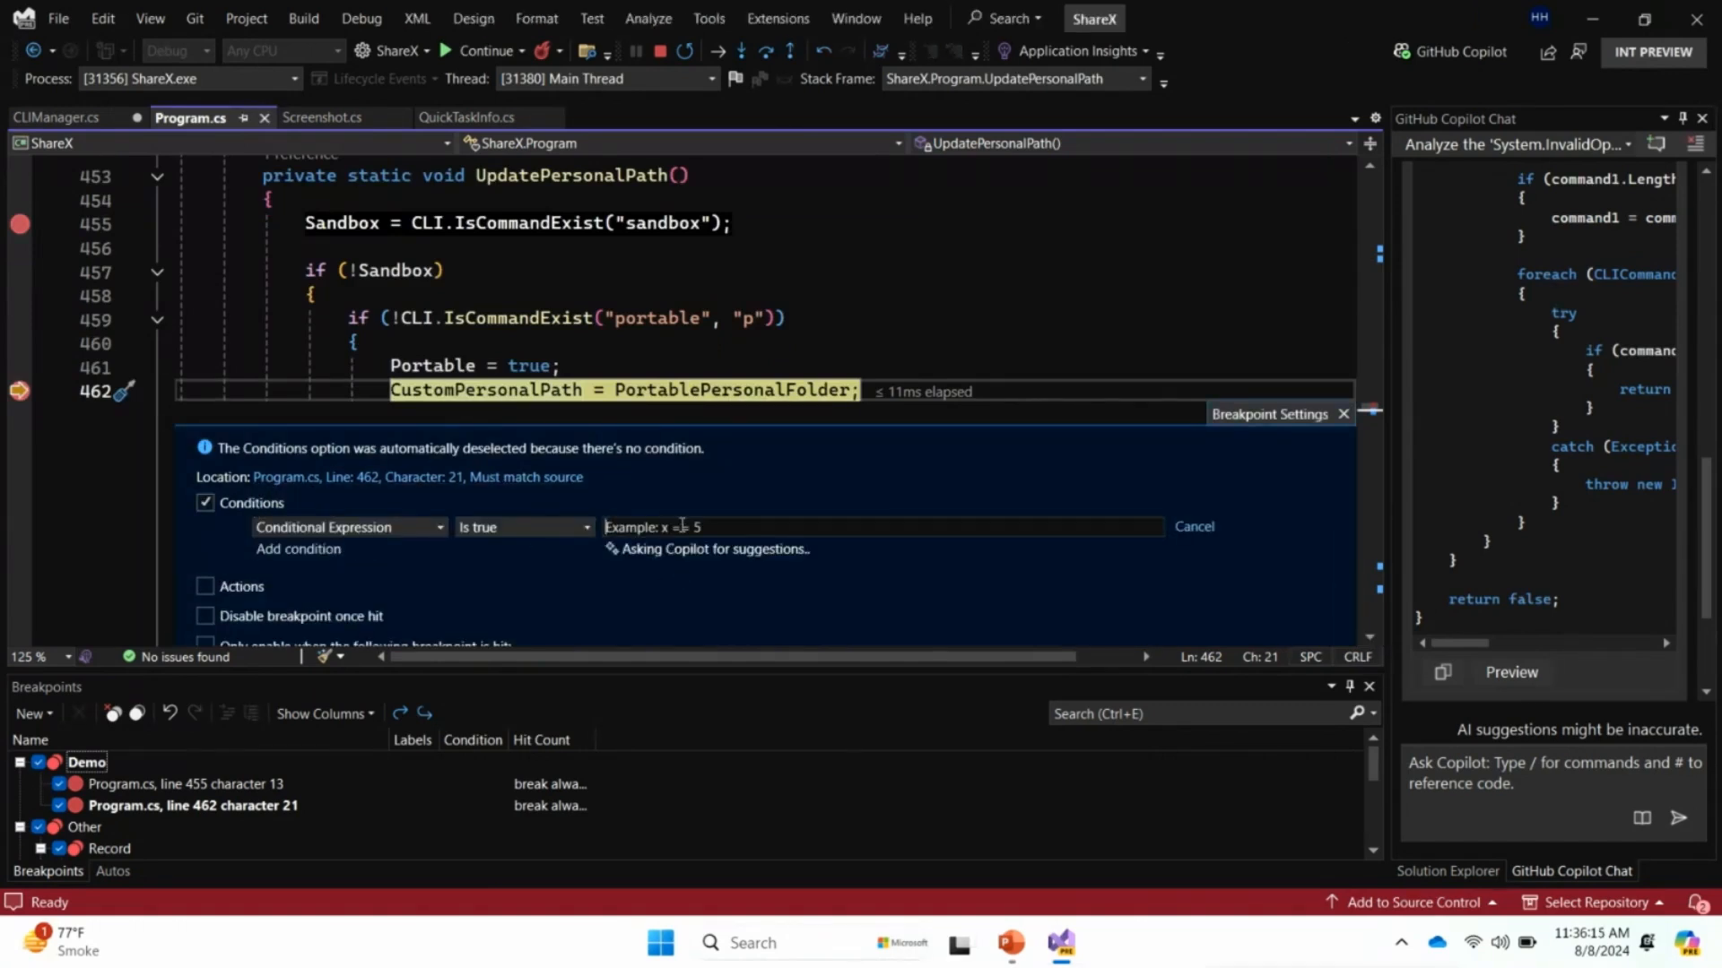
{"action": "left_click", "coordinate": [690, 568]}
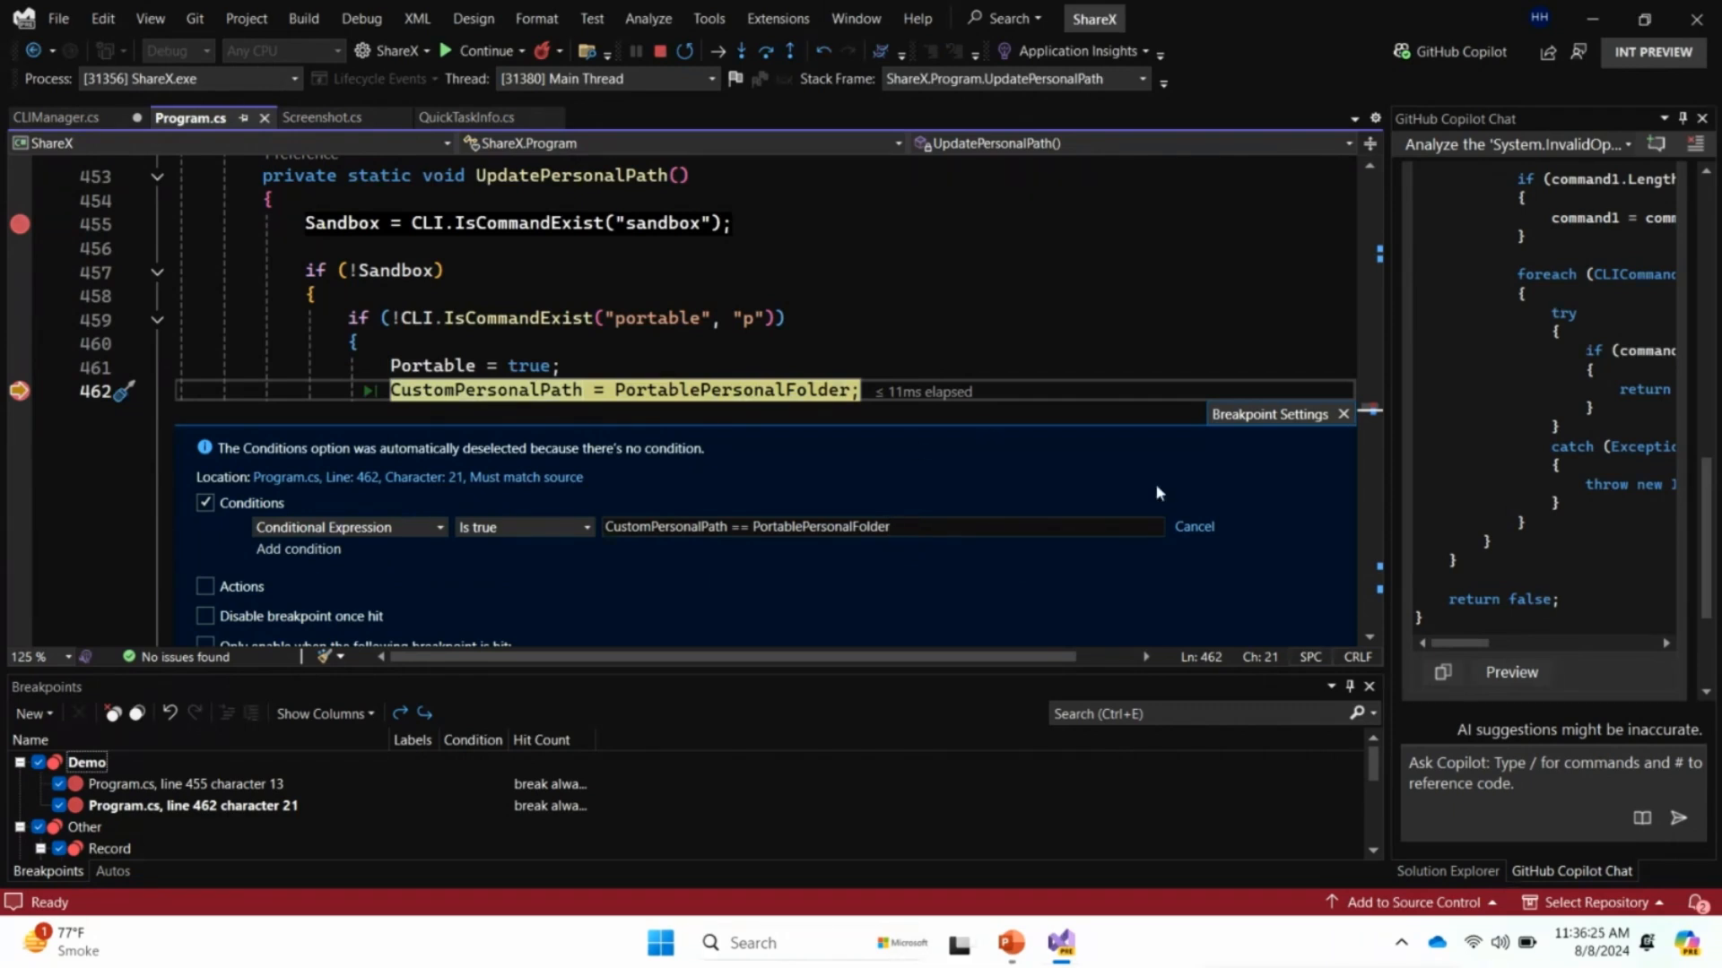
Add the suggested 'CustomPersonalPath updated' log action and close the breakpoint settings
{"action": "left_click", "coordinate": [242, 588]}
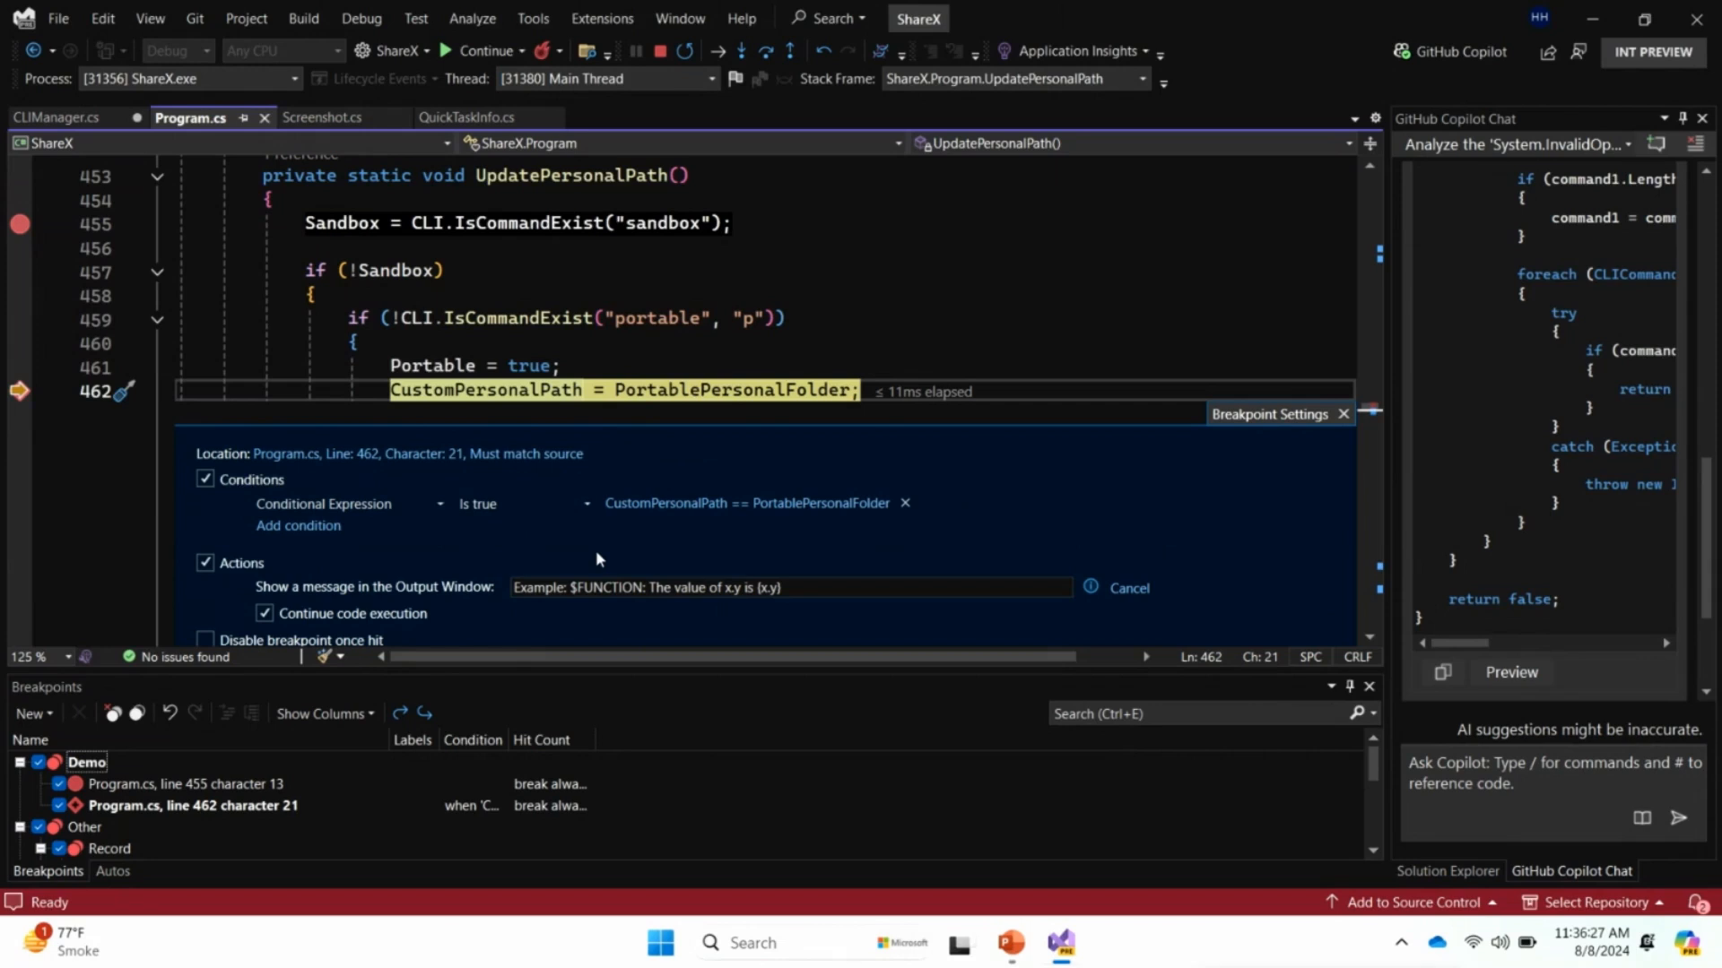
{"action": "left_click", "coordinate": [575, 591]}
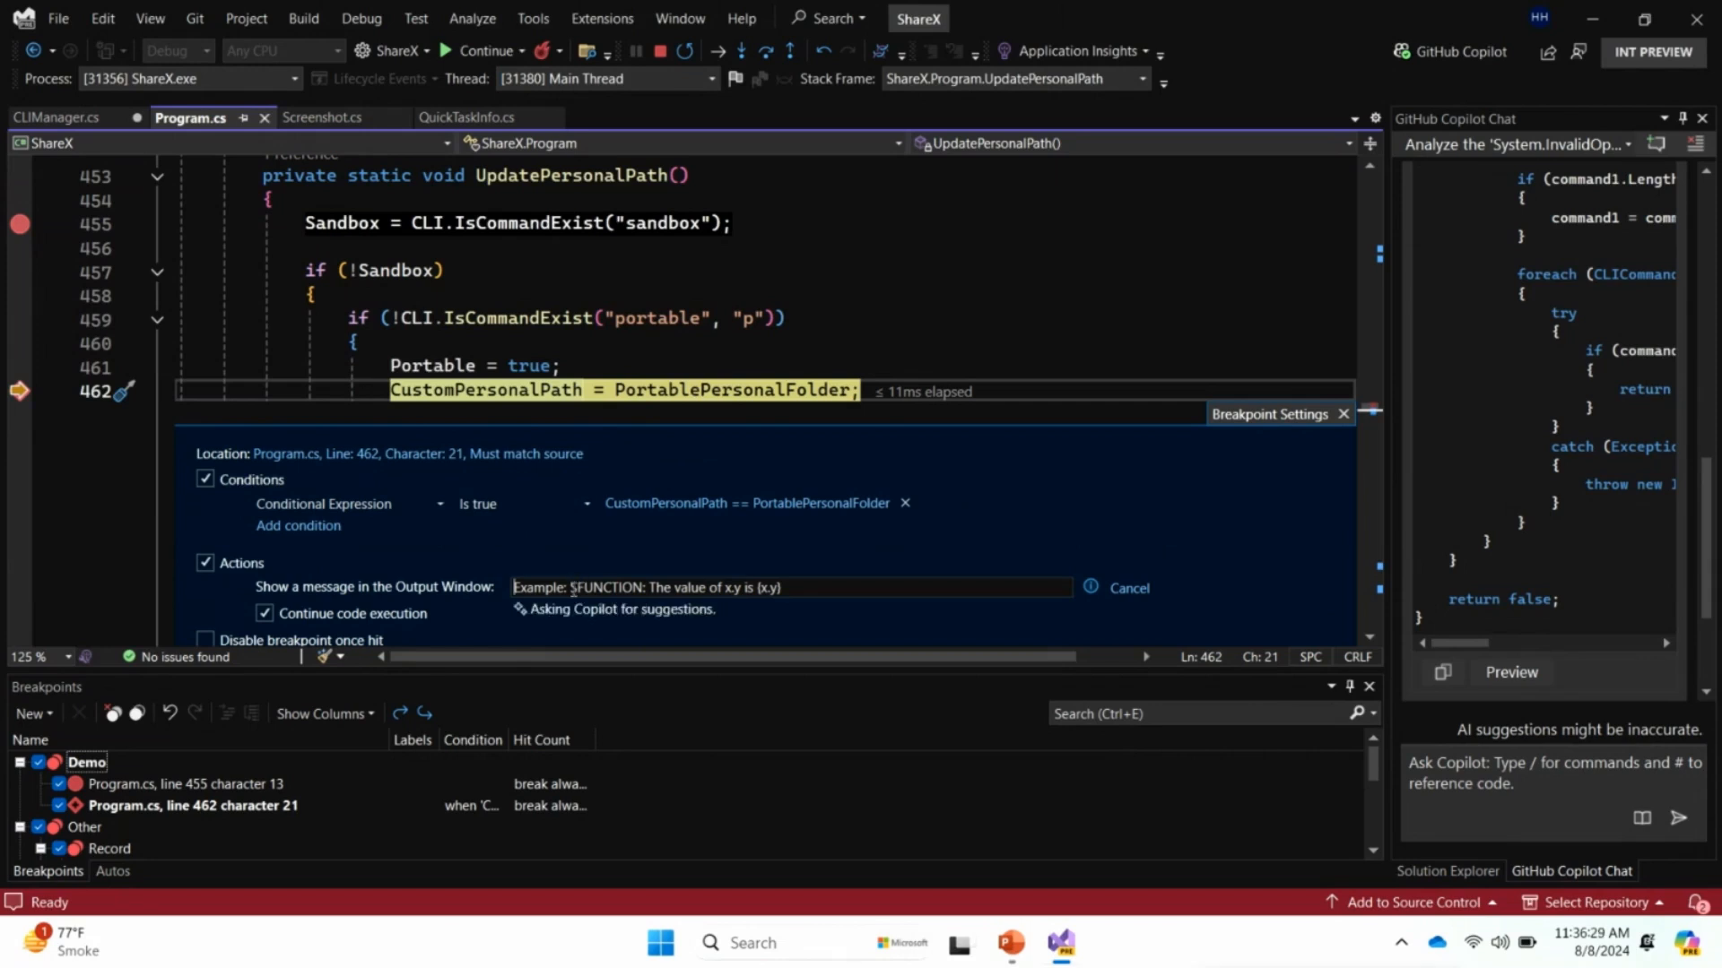
{"action": "left_click", "coordinate": [1365, 641]}
{"action": "left_click", "coordinate": [235, 540]}
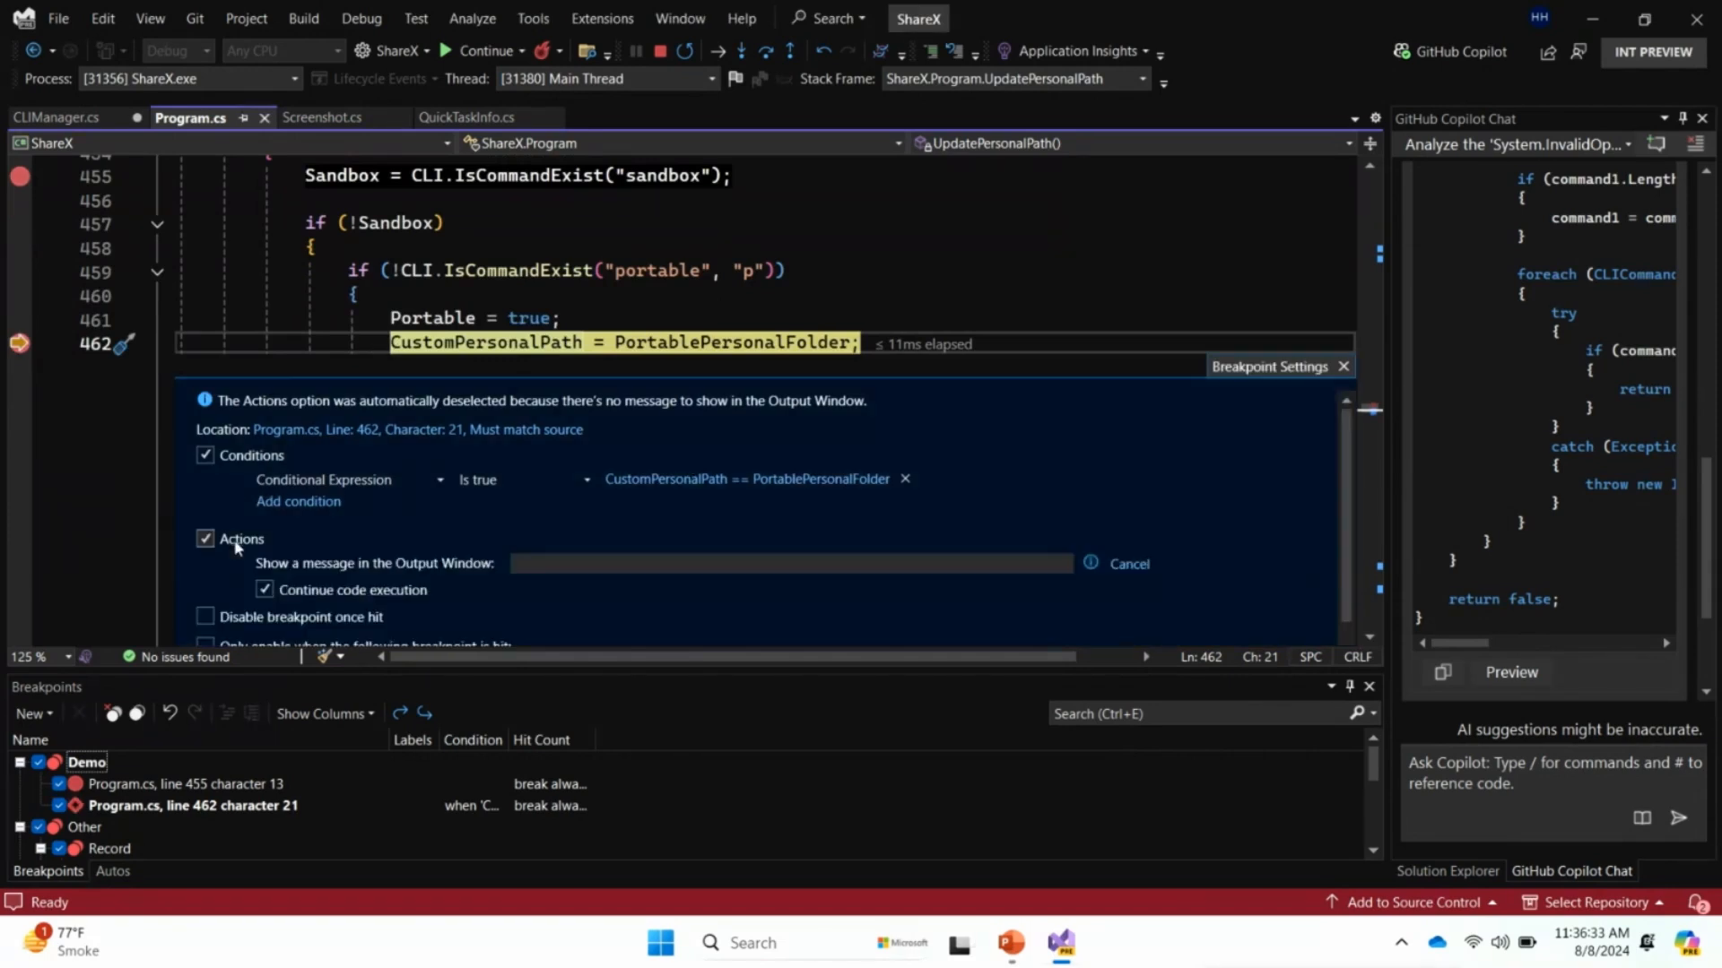
{"action": "left_click", "coordinate": [644, 565]}
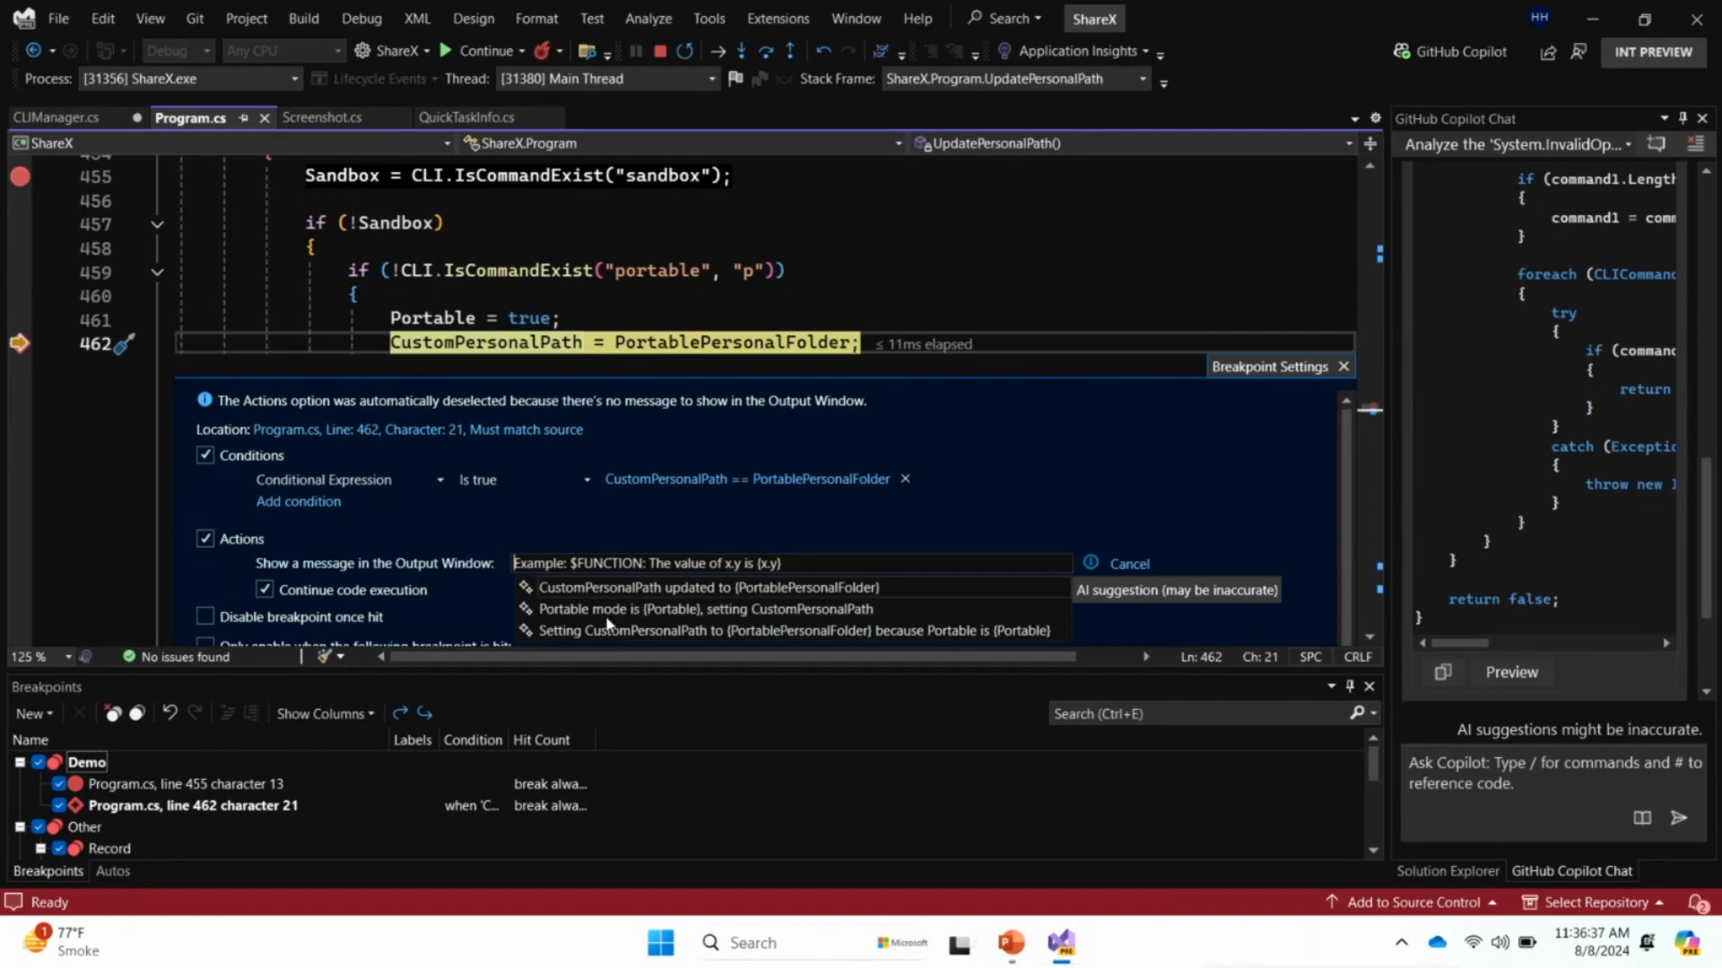
{"action": "left_click", "coordinate": [587, 585]}
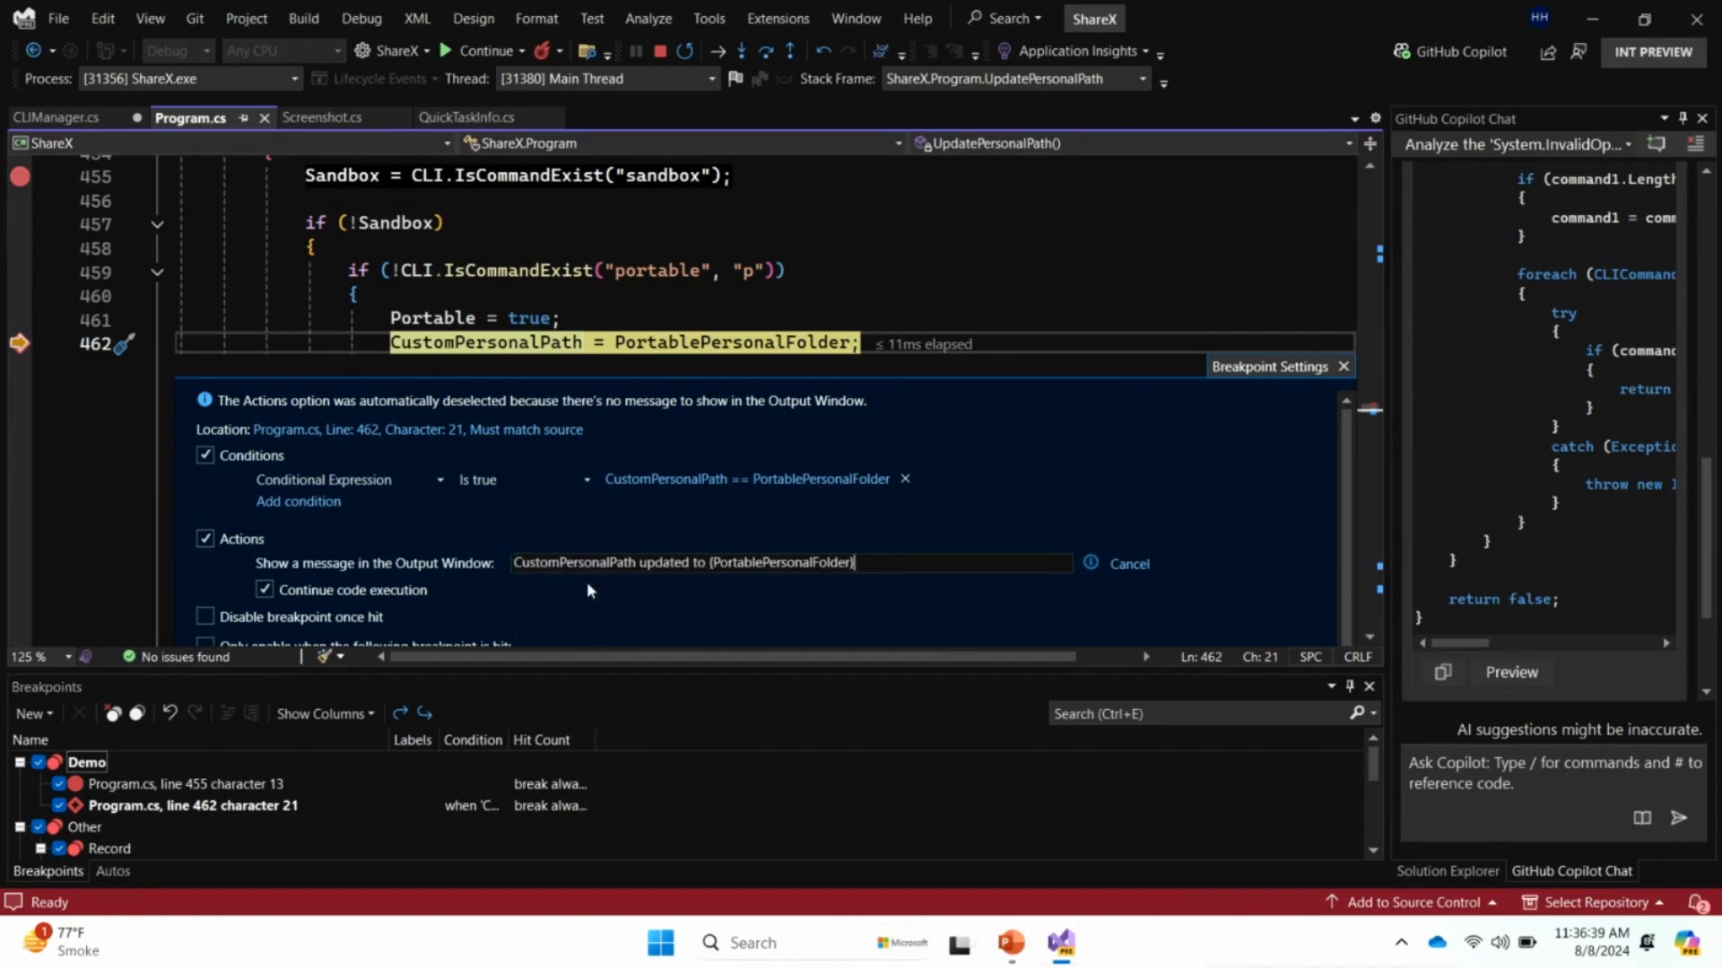
{"action": "left_click", "coordinate": [1342, 367]}
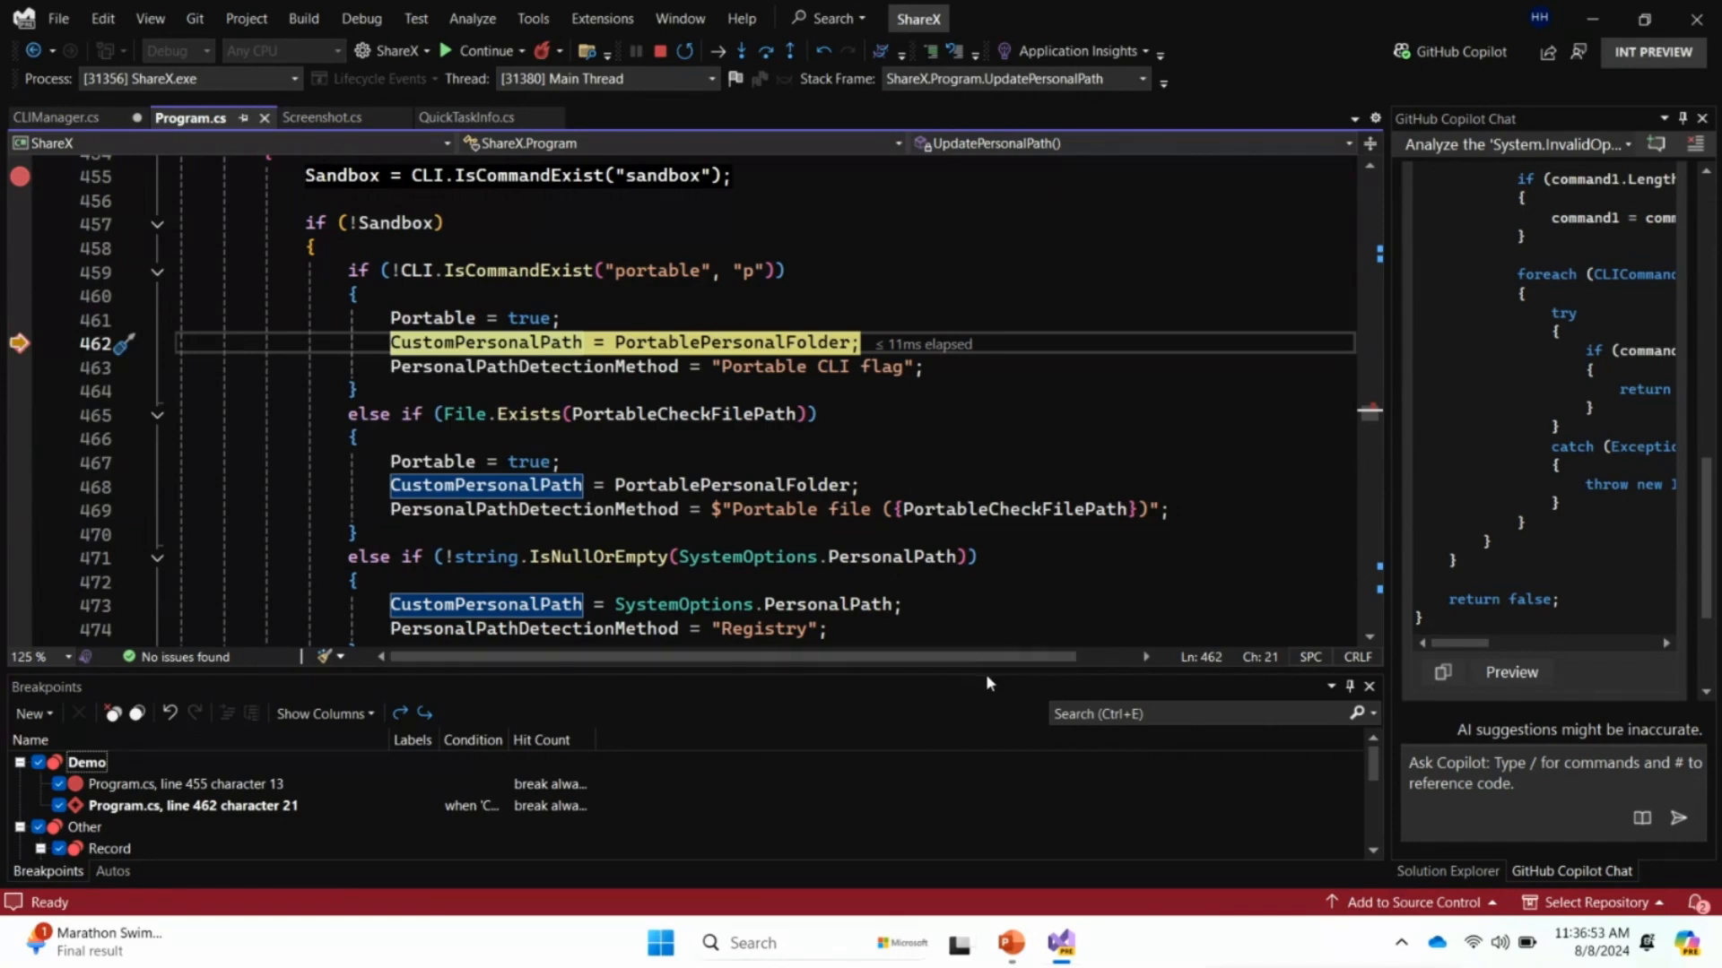
Enlarge the Breakpoints list and disable every breakpoint in the Other group
{"action": "left_click_drag", "start_coordinate": [986, 672], "coordinate": [978, 640]}
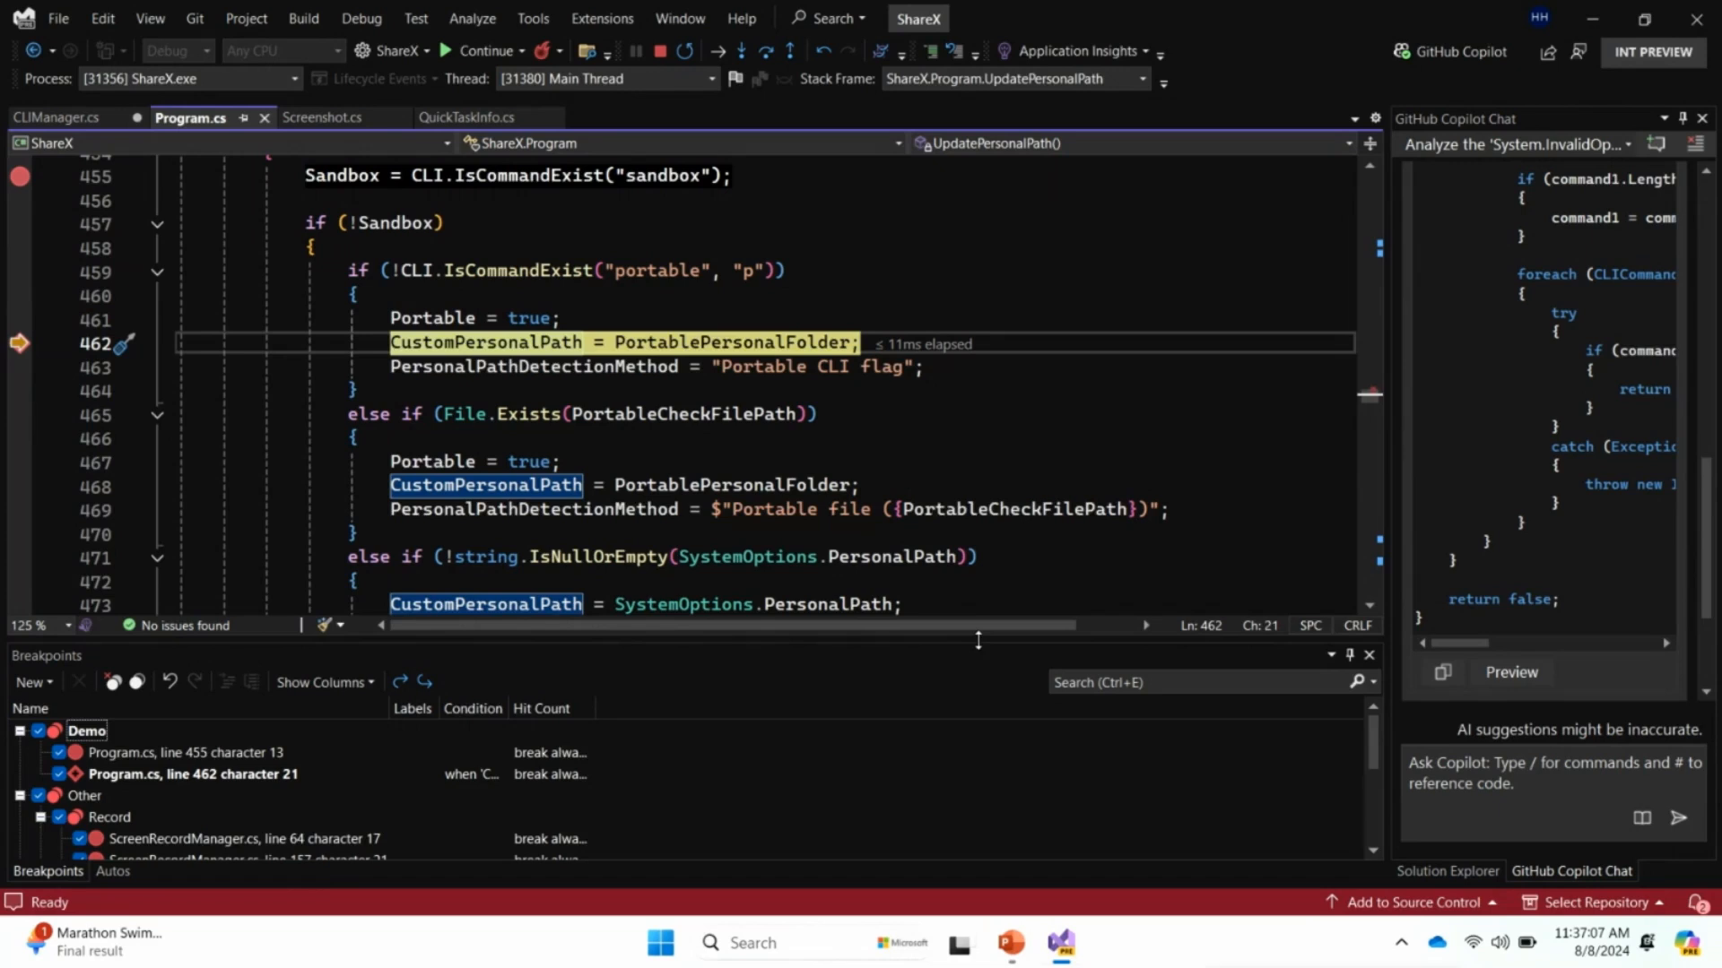
{"action": "mouse_move", "coordinate": [979, 642]}
{"action": "left_mouse_down"}
{"action": "mouse_move", "coordinate": [961, 541]}
{"action": "mouse_move", "coordinate": [863, 471]}
{"action": "mouse_move", "coordinate": [863, 409]}
{"action": "left_mouse_up"}
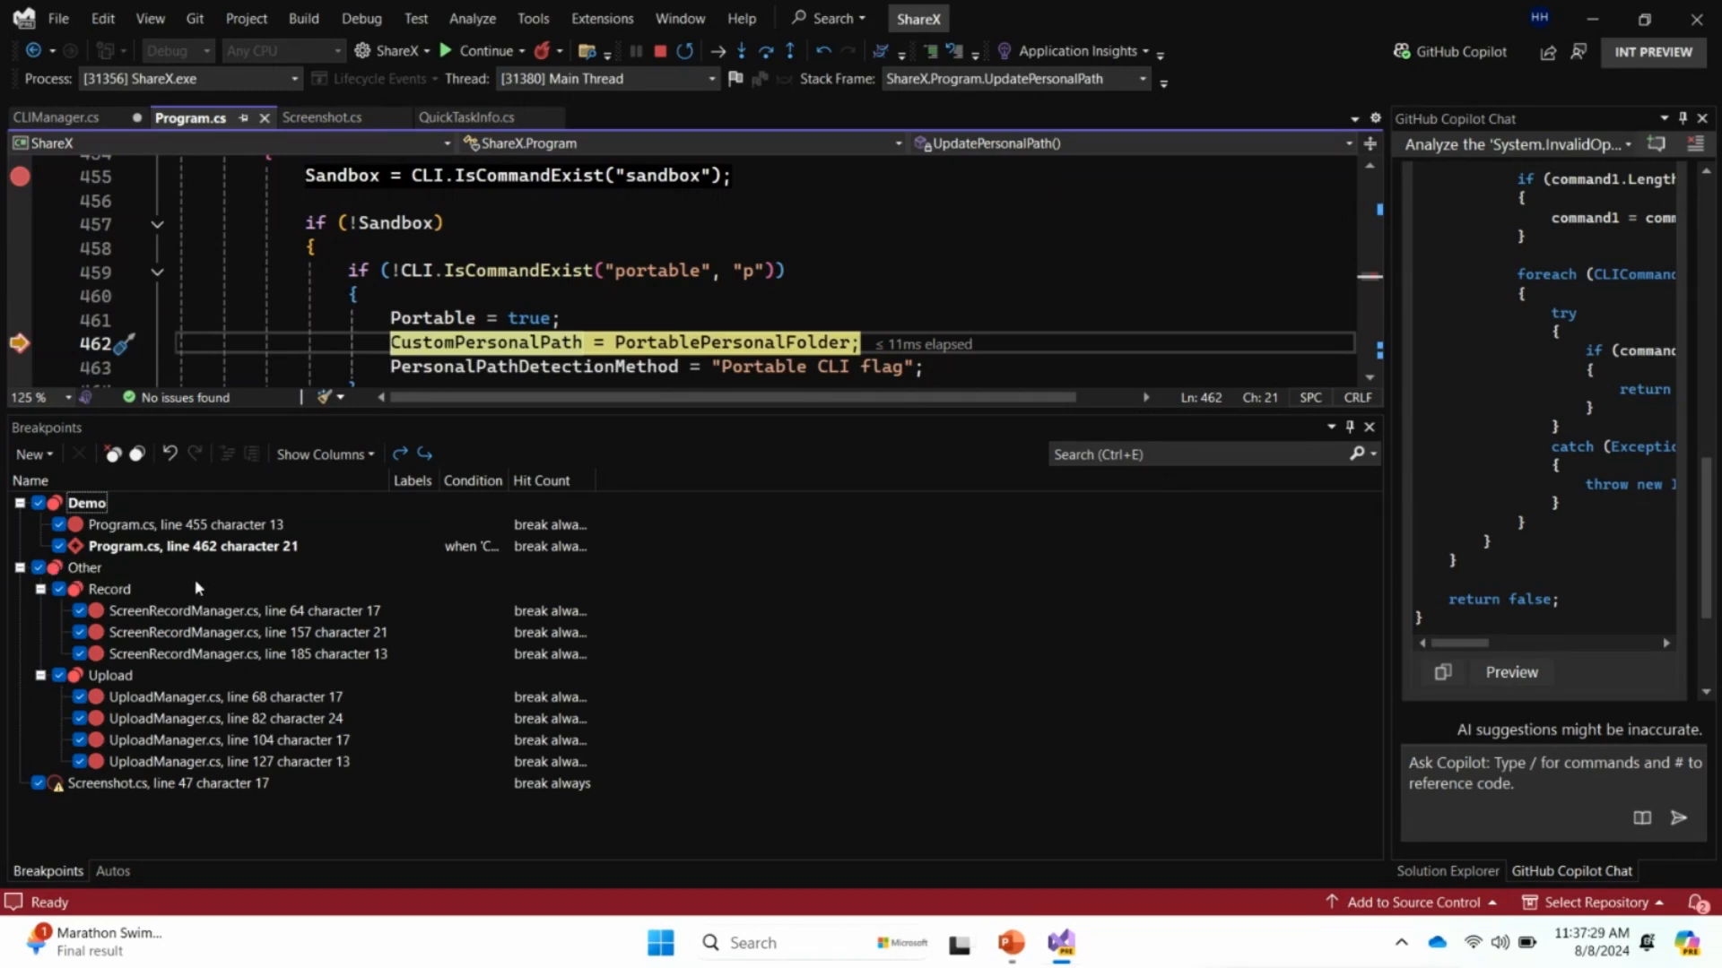
{"action": "left_click", "coordinate": [37, 568]}
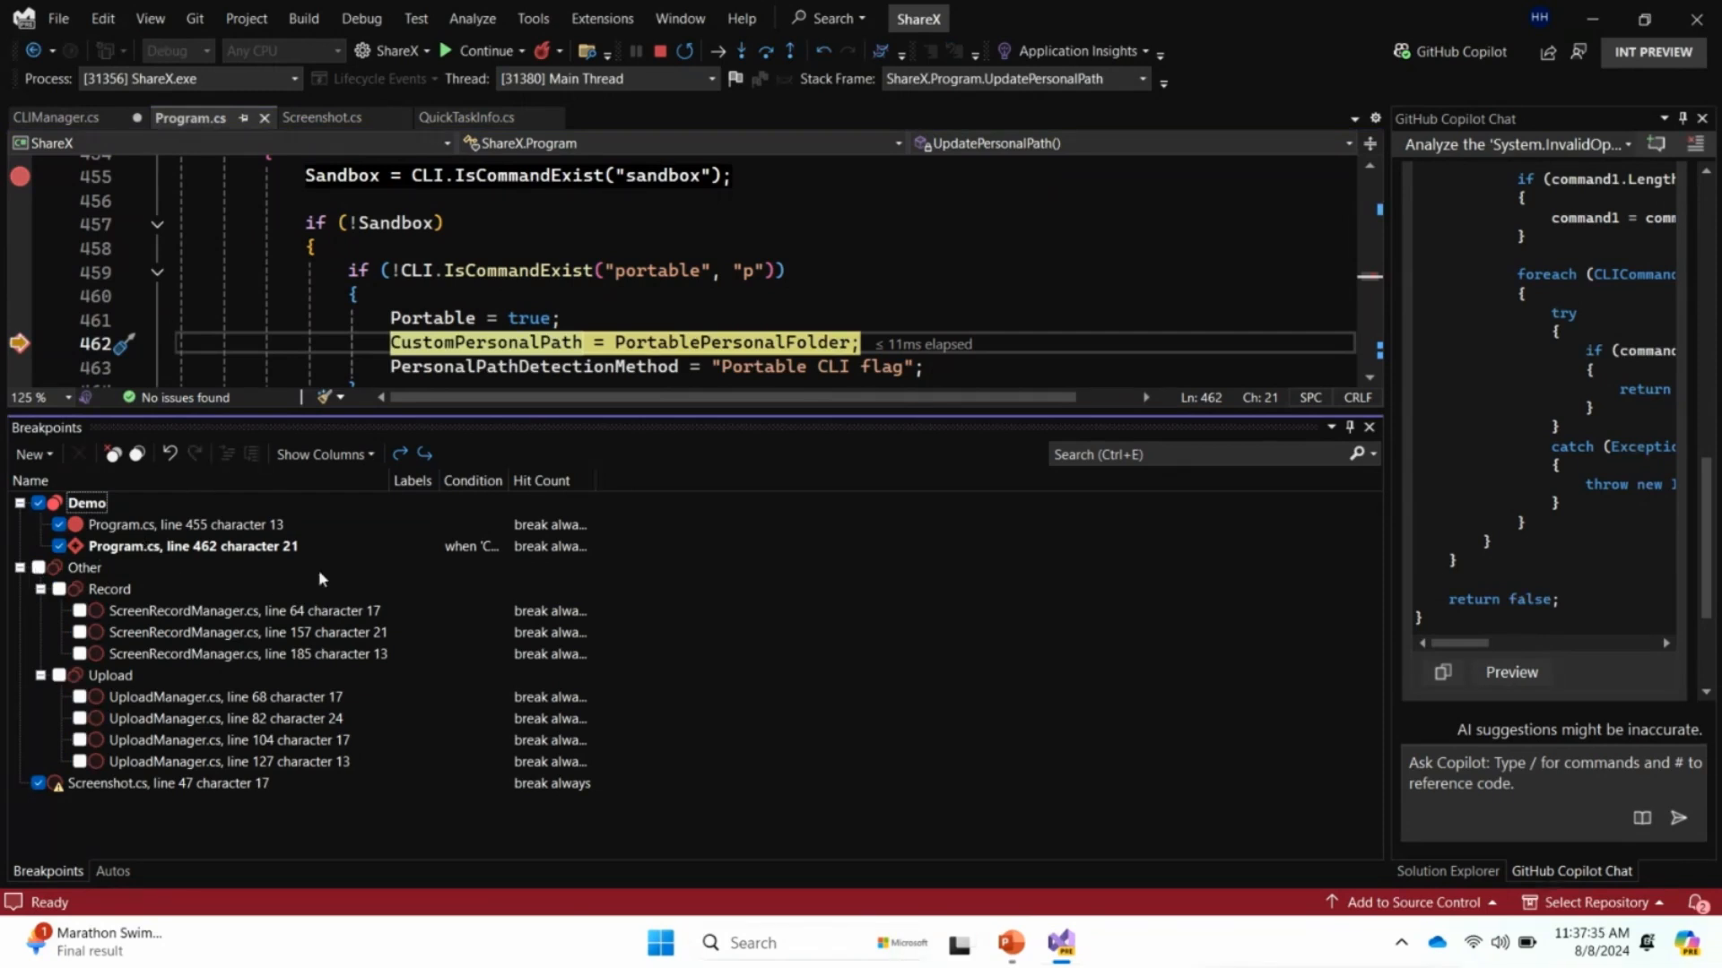
Move the Screenshot.cs line 47 breakpoint into the Demo group
{"action": "left_click", "coordinate": [33, 454]}
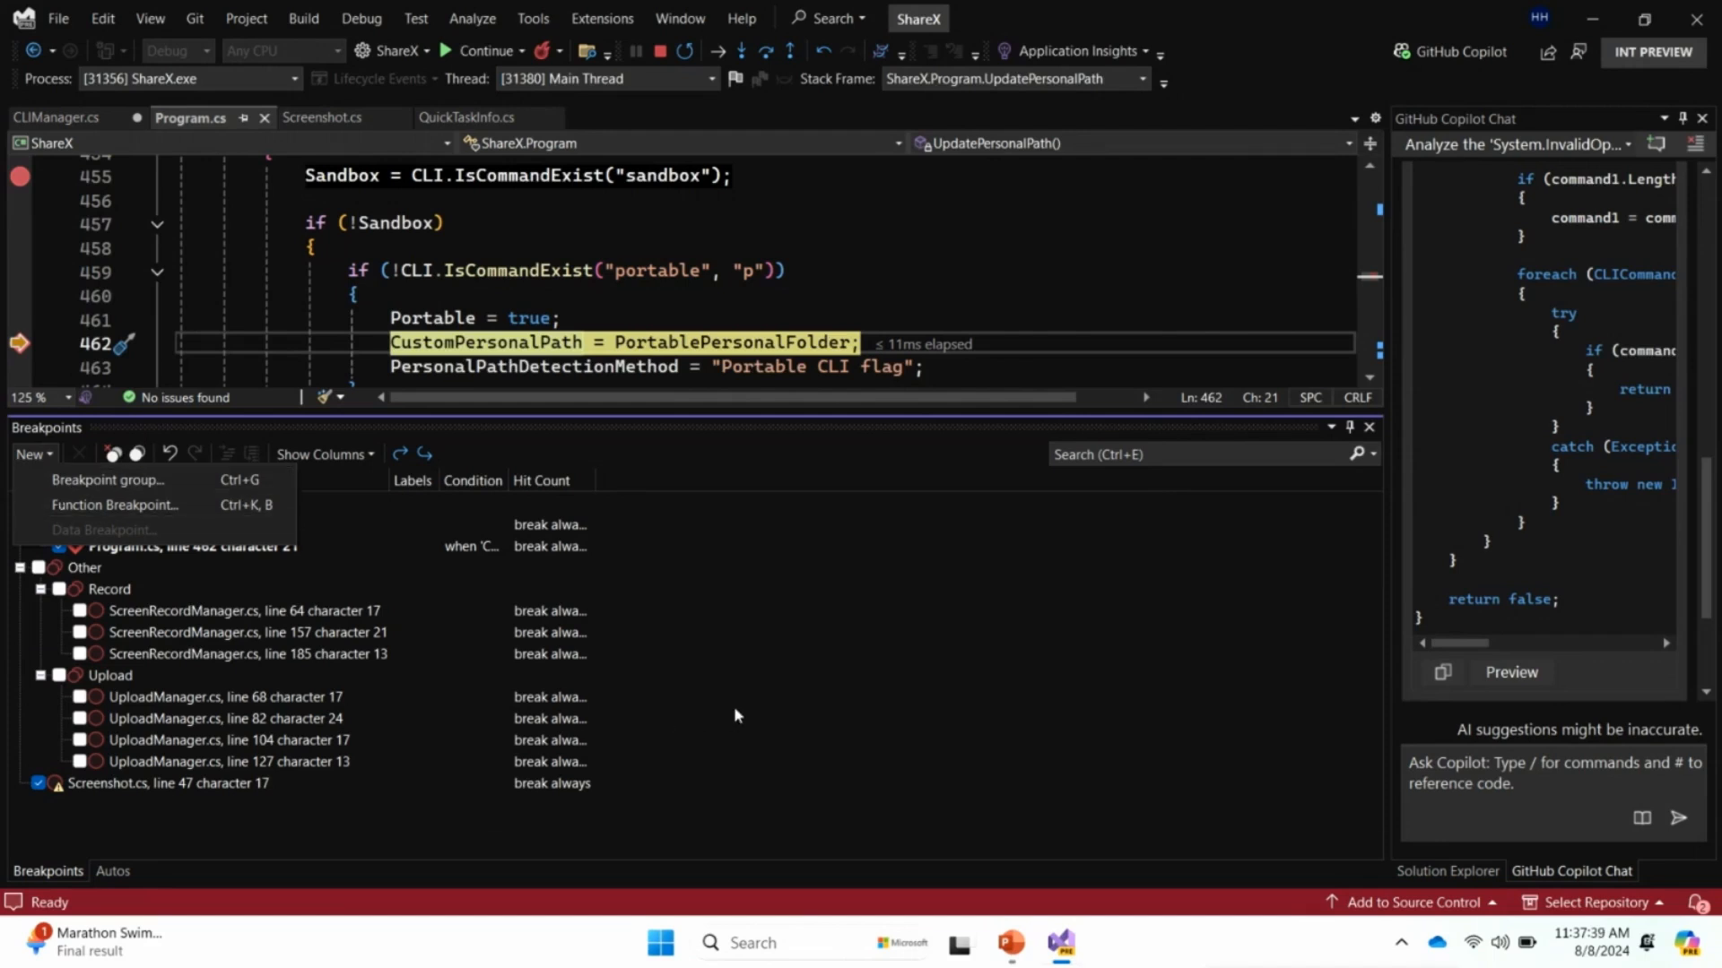
{"action": "left_click", "coordinate": [173, 798]}
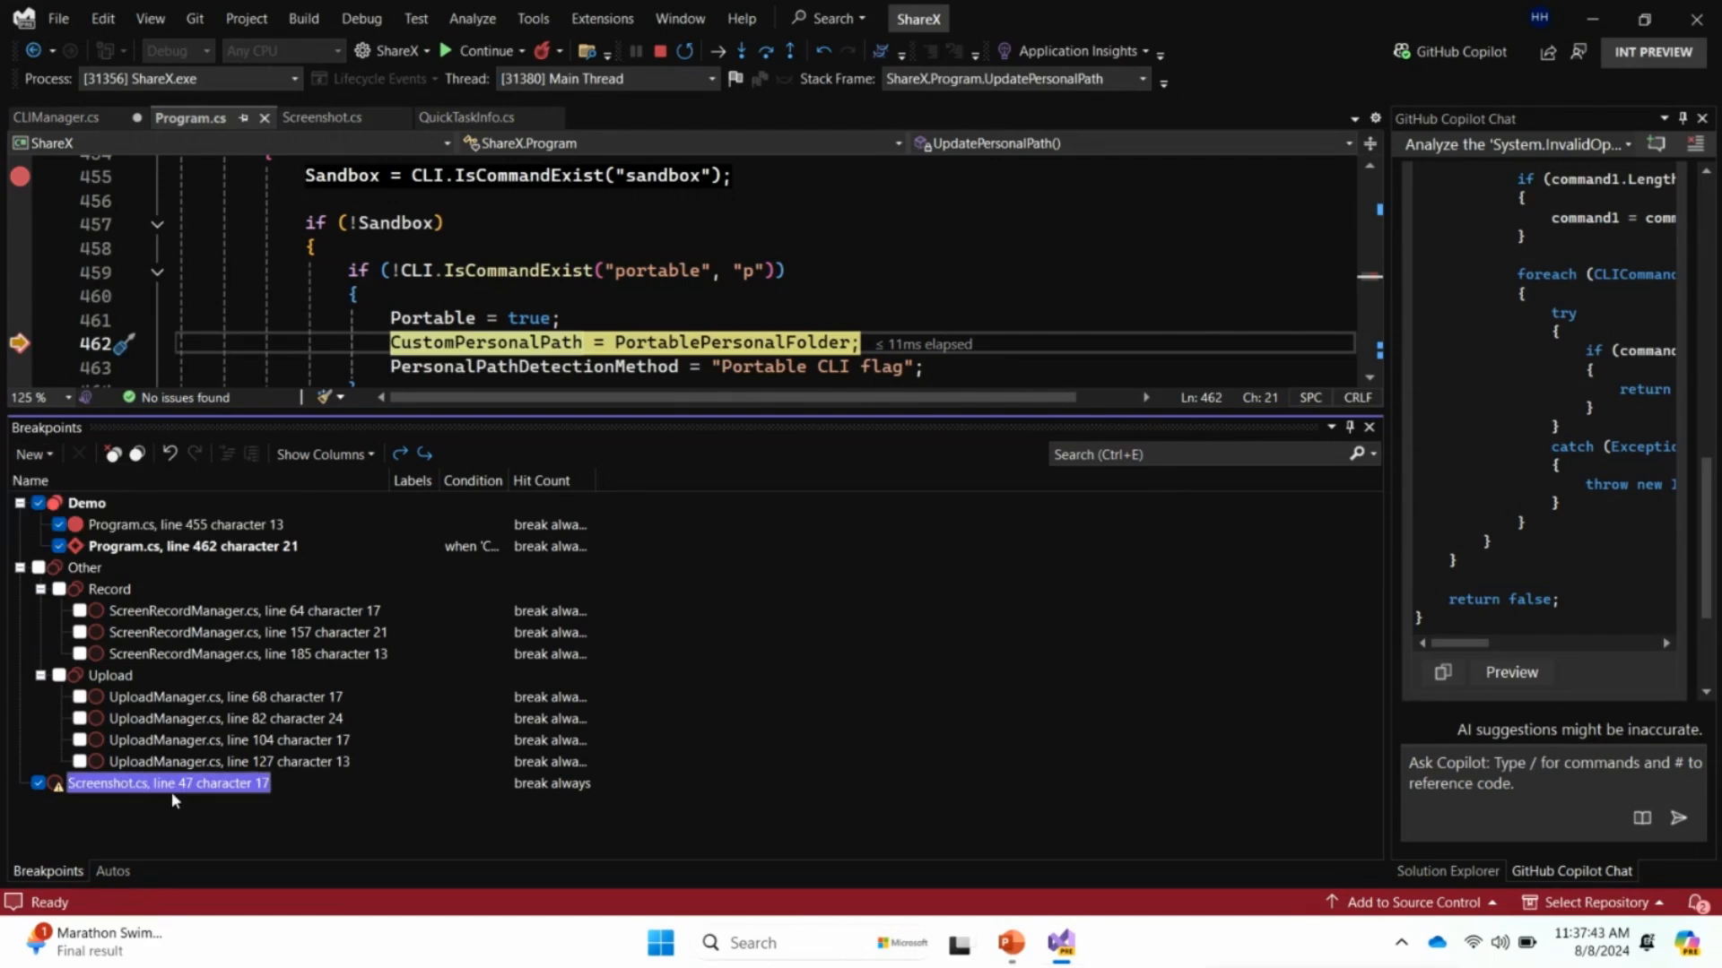
{"action": "left_click_drag", "start_coordinate": [172, 798], "coordinate": [85, 508]}
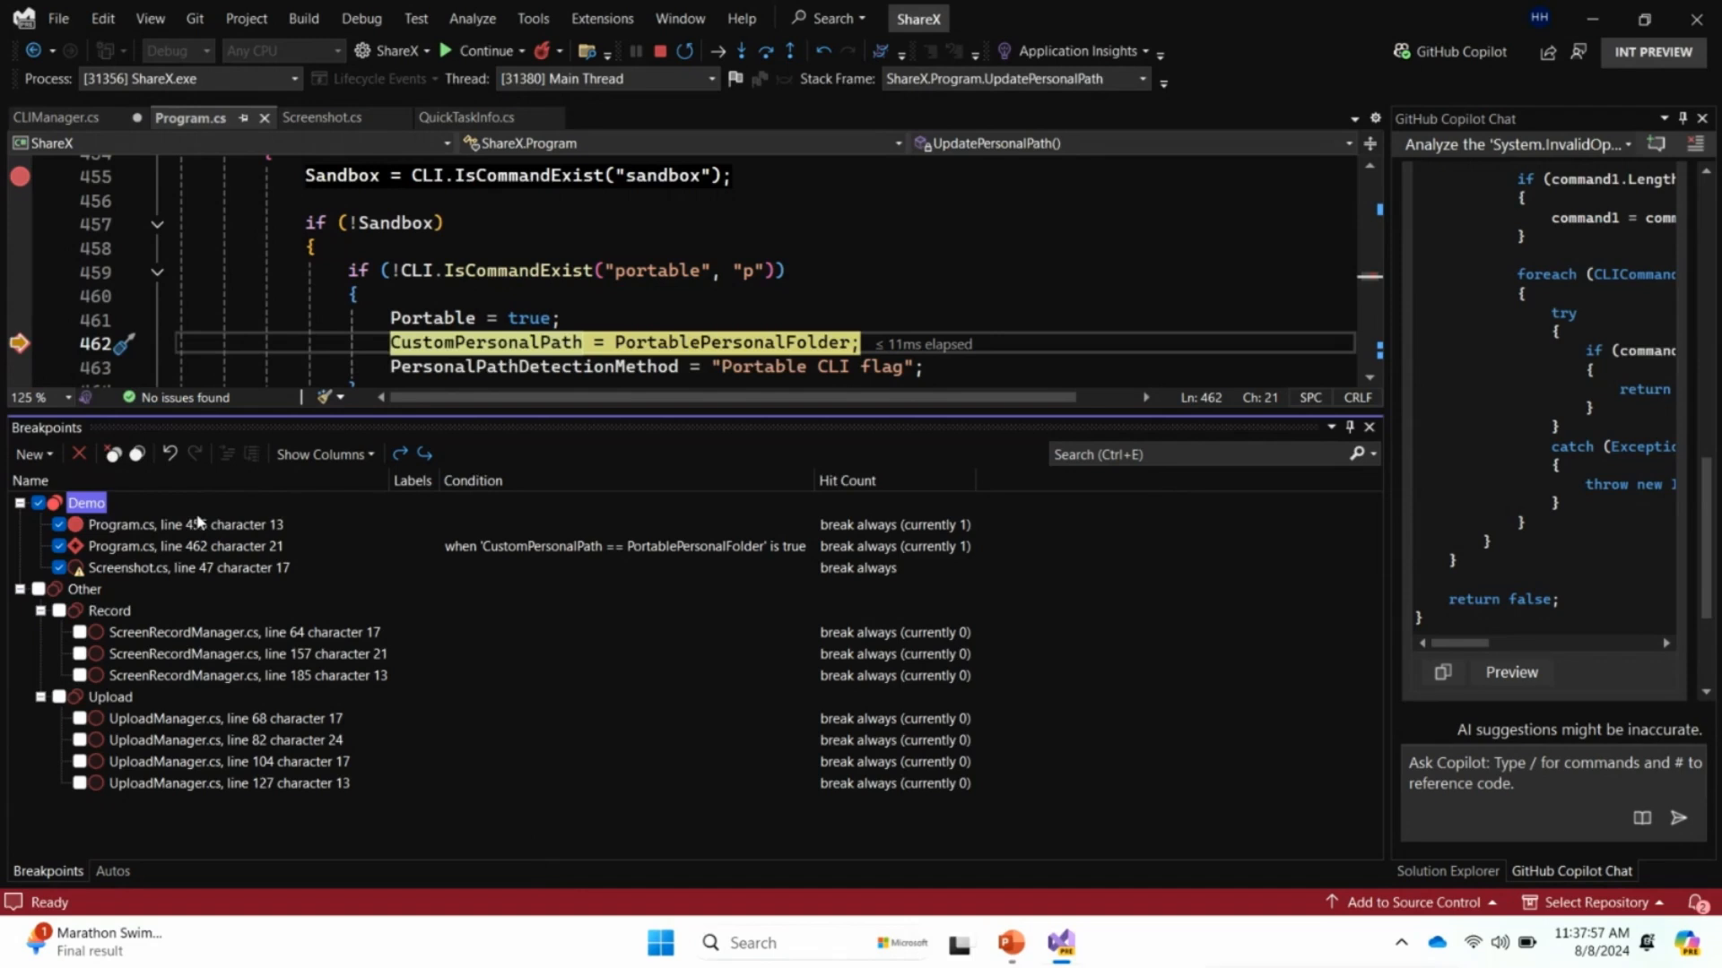
Make Demo the default breakpoint group and add a breakpoint at Program.cs line 461
{"action": "right_click", "coordinate": [77, 509]}
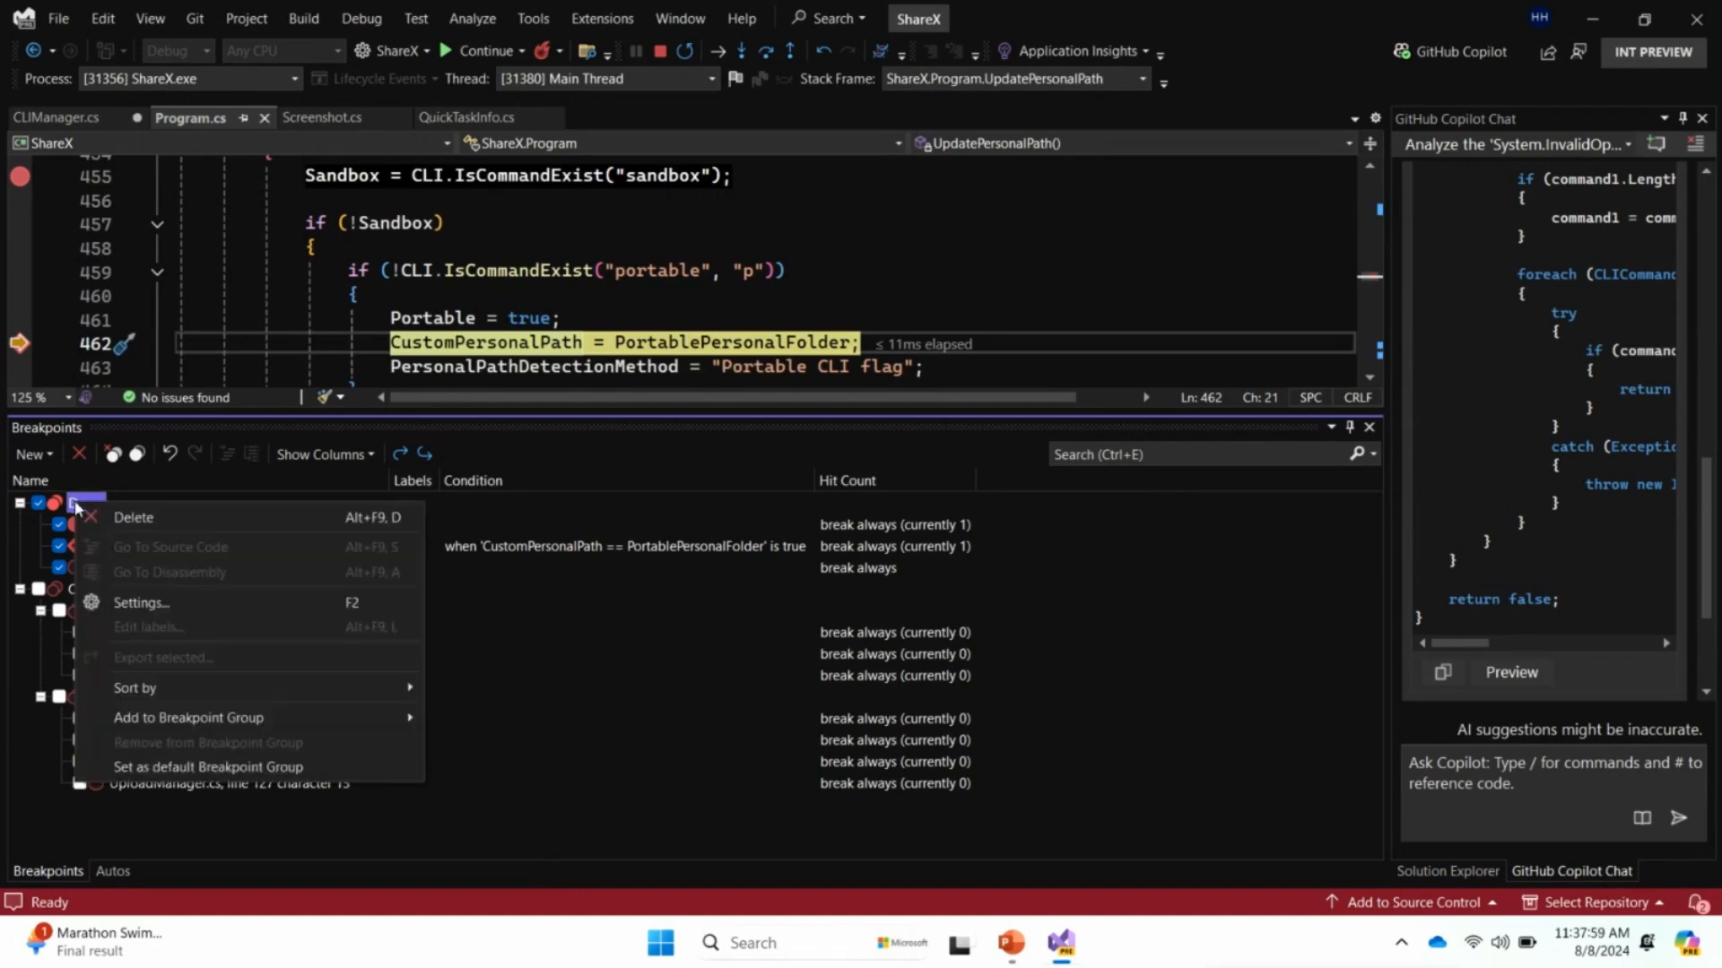
{"action": "left_click", "coordinate": [140, 768]}
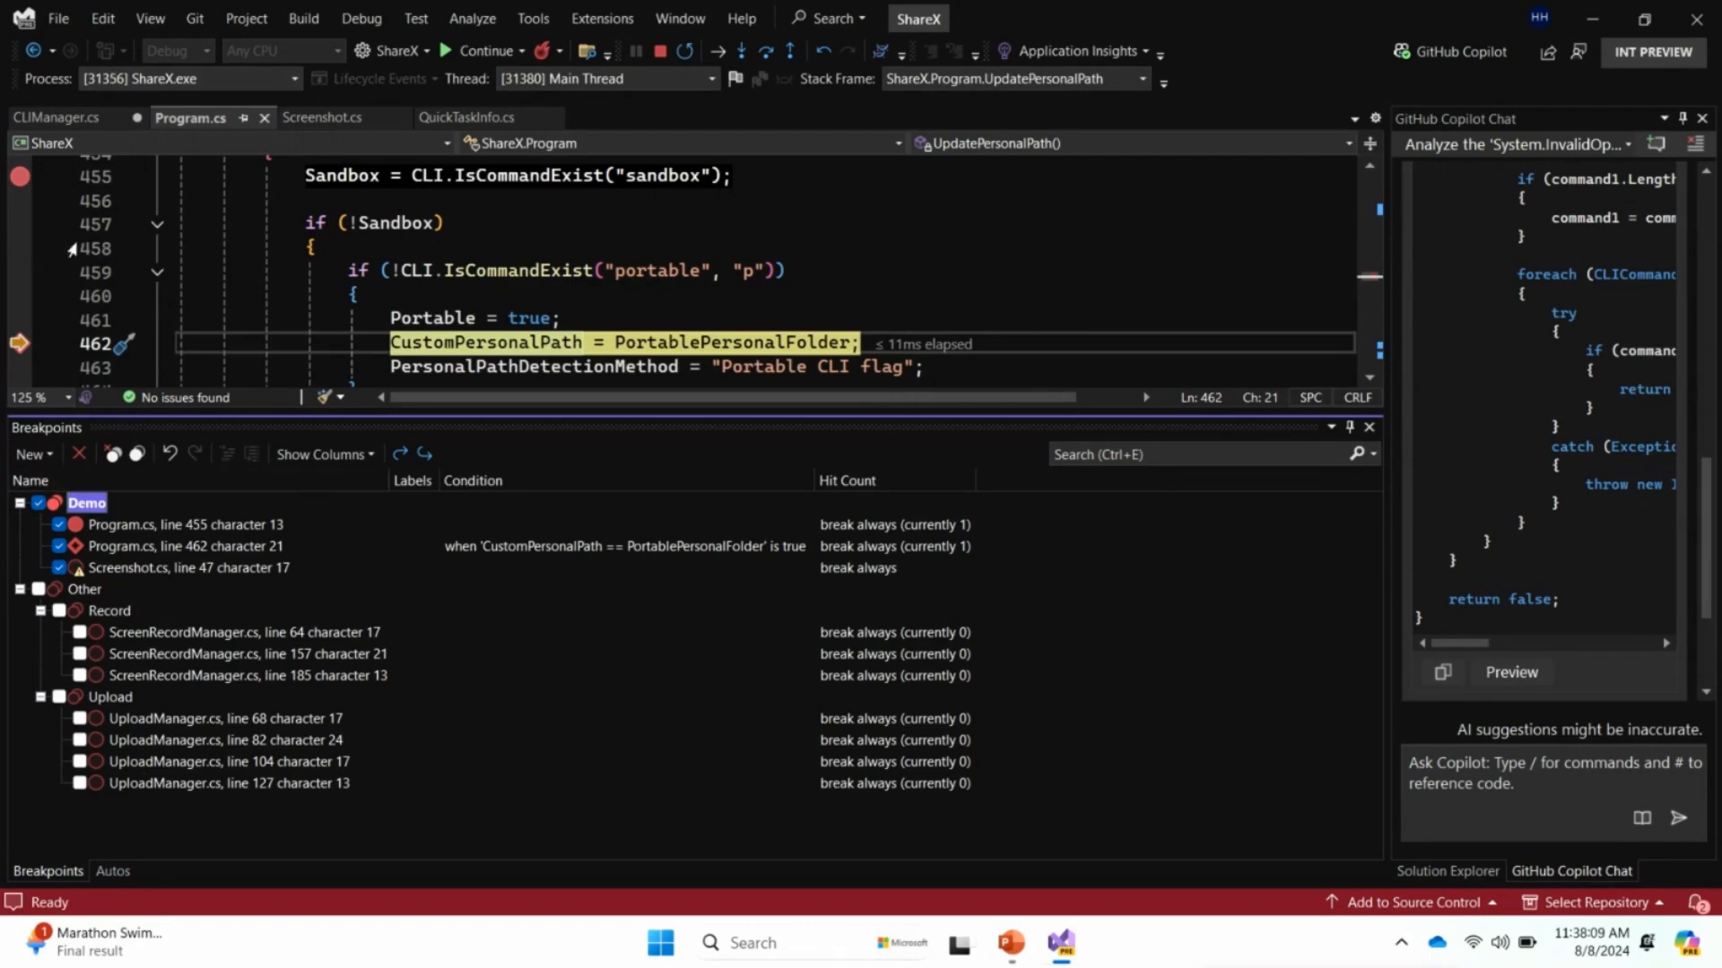
{"action": "left_click", "coordinate": [20, 319]}
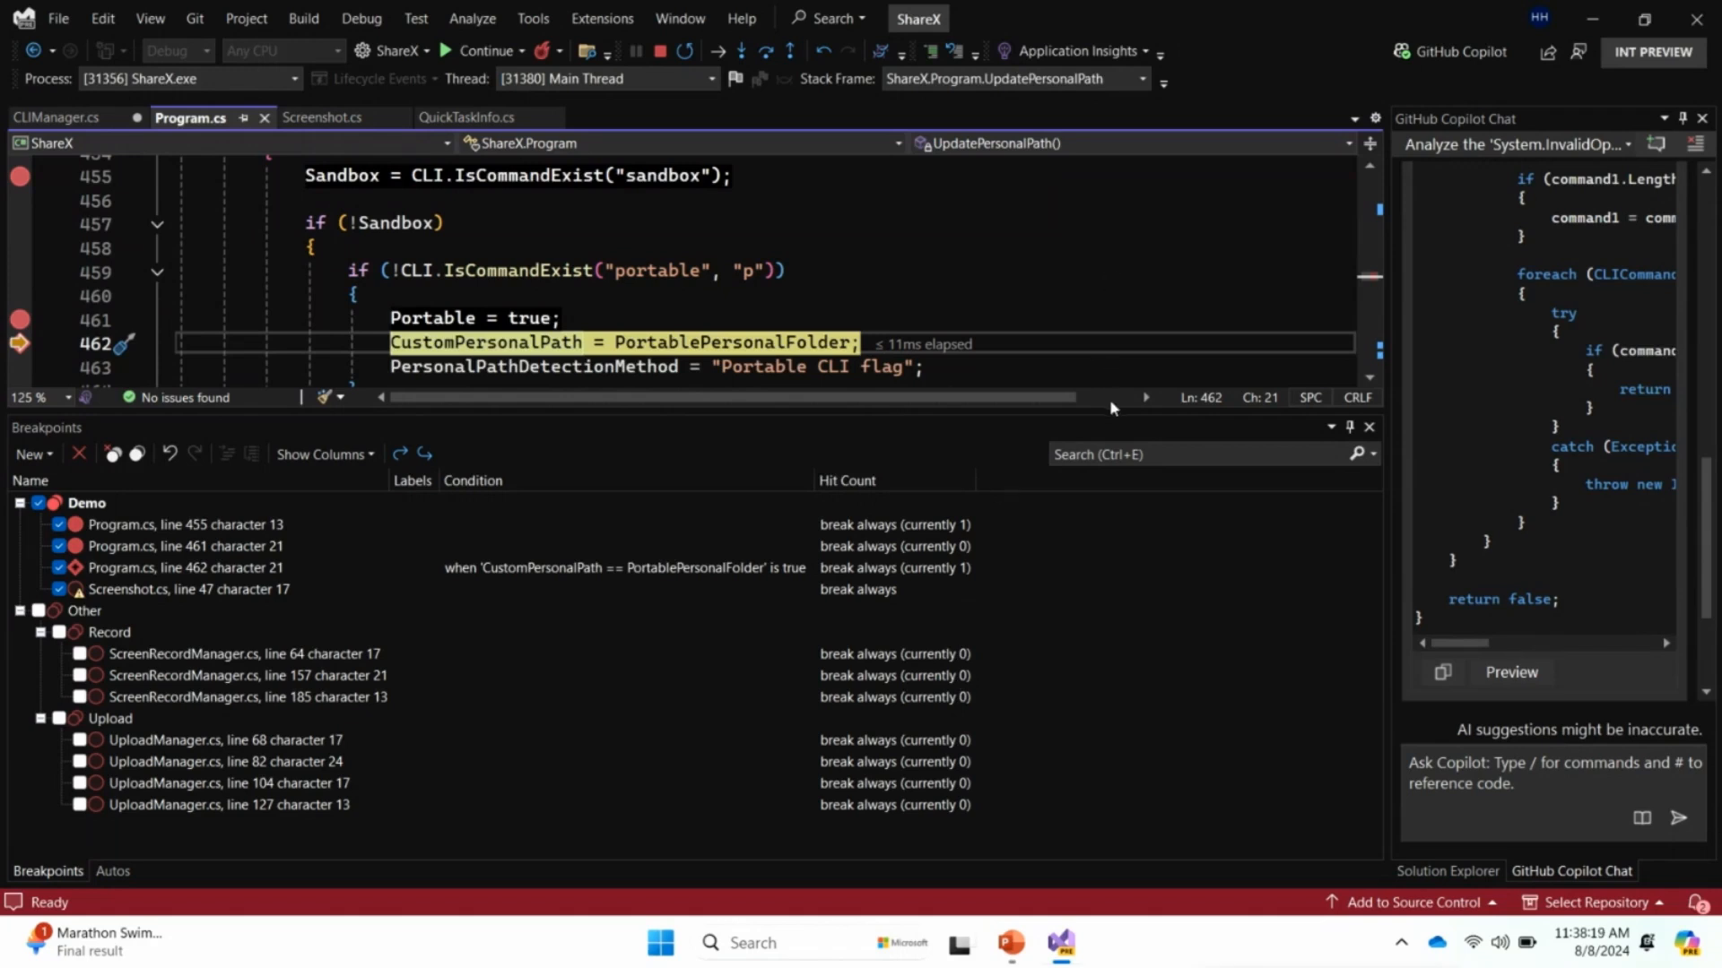
Drag the splitter down to give the code editor more room
{"action": "left_click_drag", "start_coordinate": [1111, 409], "coordinate": [1102, 582]}
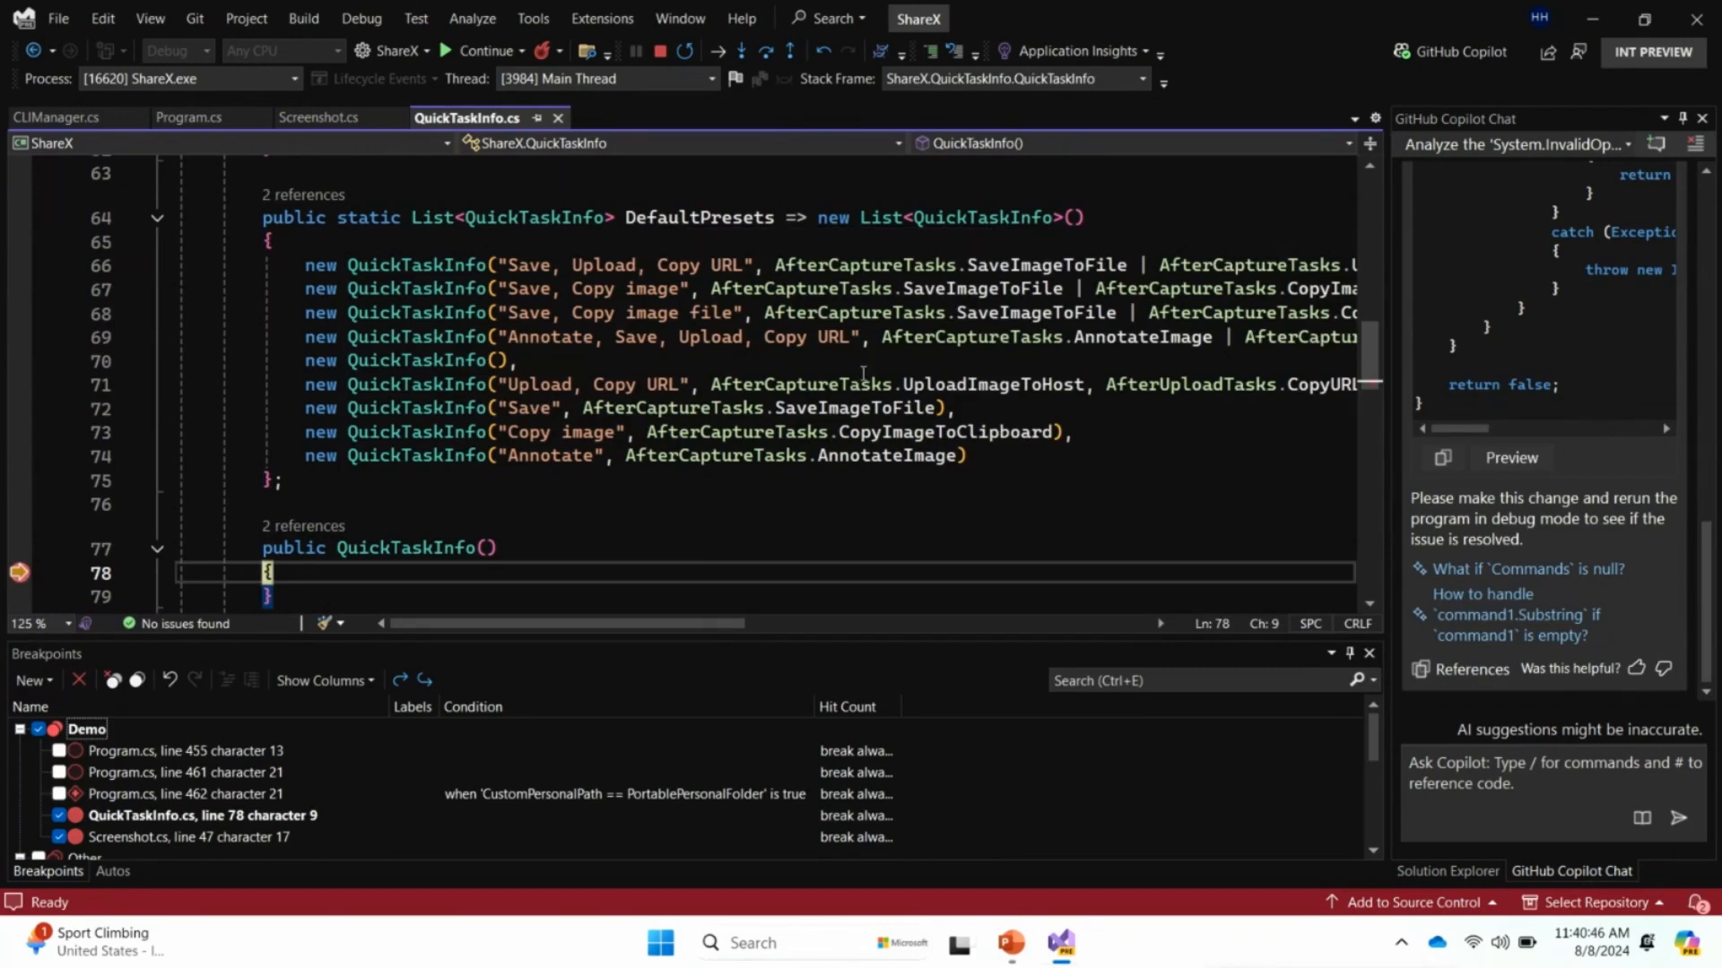
{"action": "mouse_move", "coordinate": [834, 239]}
{"action": "mouse_move", "coordinate": [700, 218]}
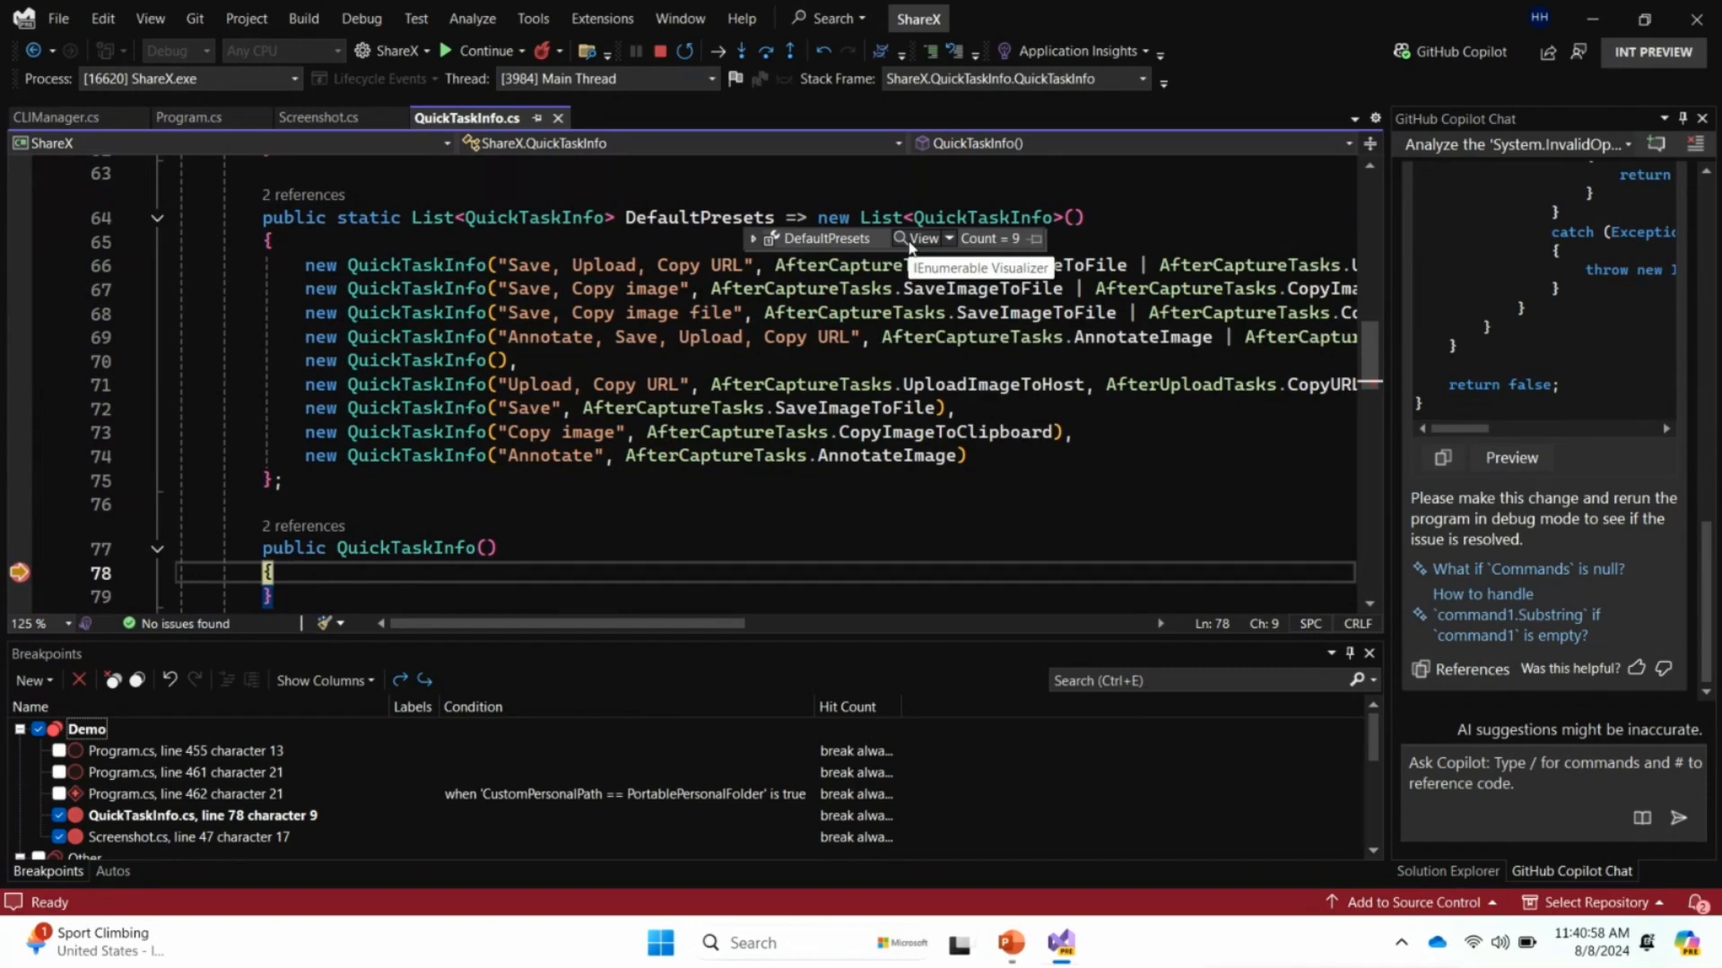
View DefaultPresets in the IEnumerable Visualizer as a table of presets
{"action": "left_click", "coordinate": [911, 244]}
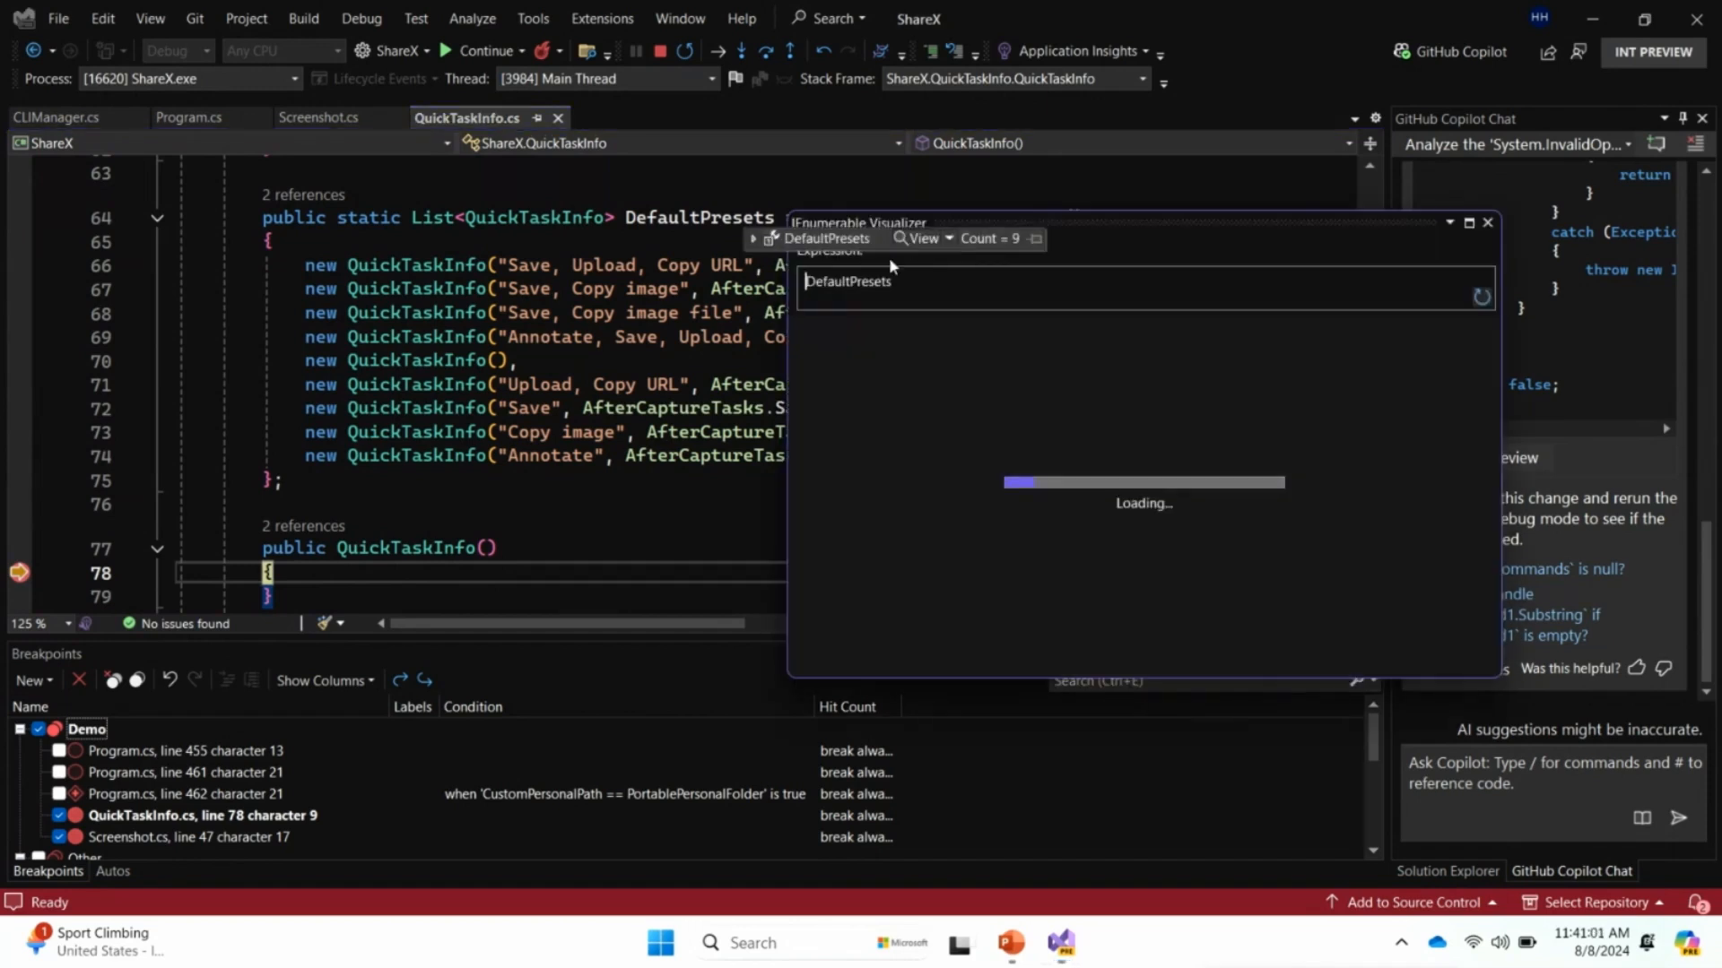
{"action": "left_click_drag", "start_coordinate": [1193, 220], "coordinate": [1019, 177]}
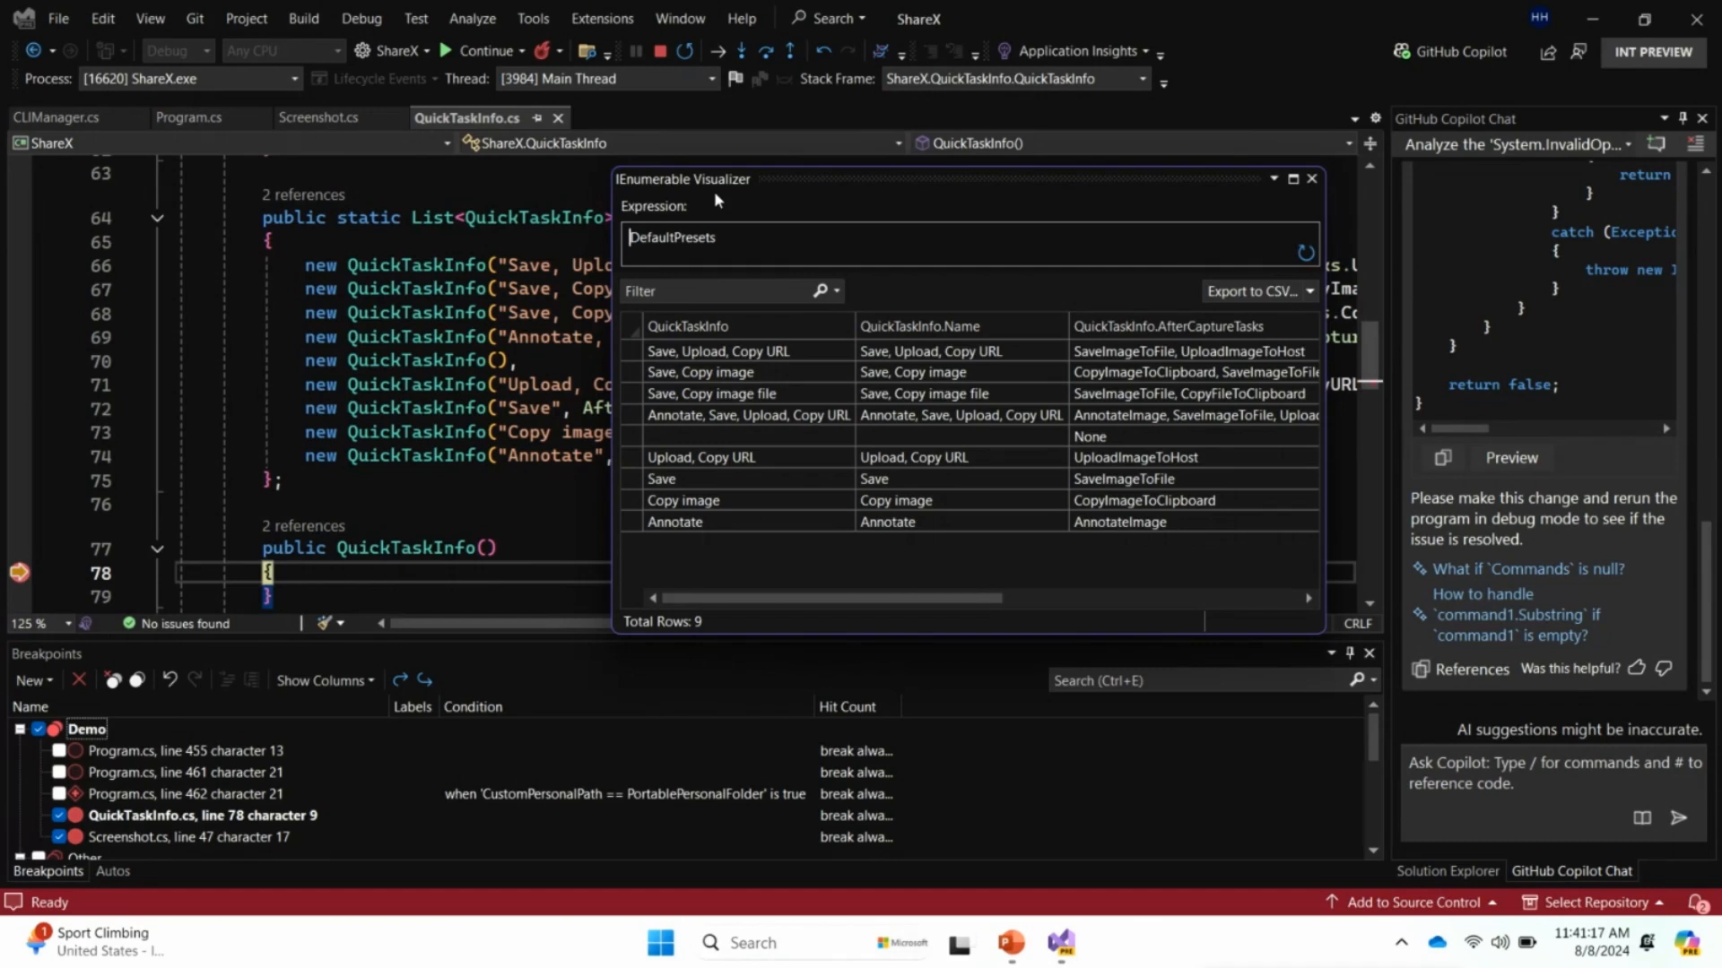
{"action": "left_click", "coordinate": [750, 291]}
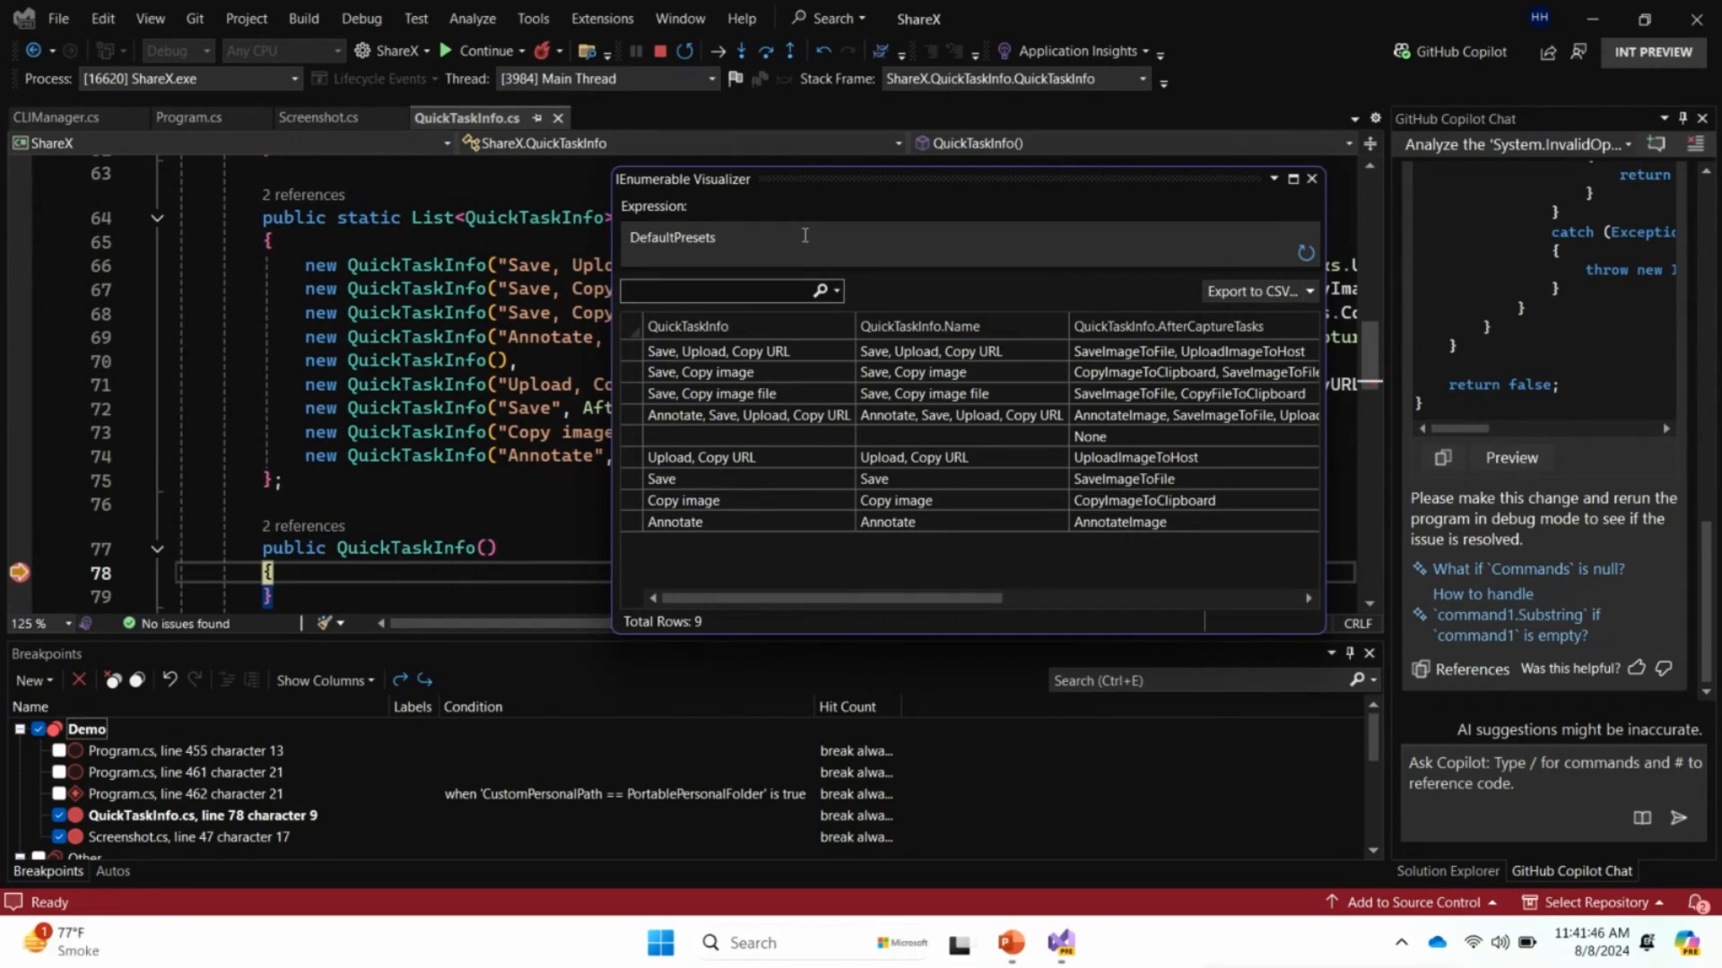
{"action": "left_click_drag", "start_coordinate": [820, 179], "coordinate": [1072, 207]}
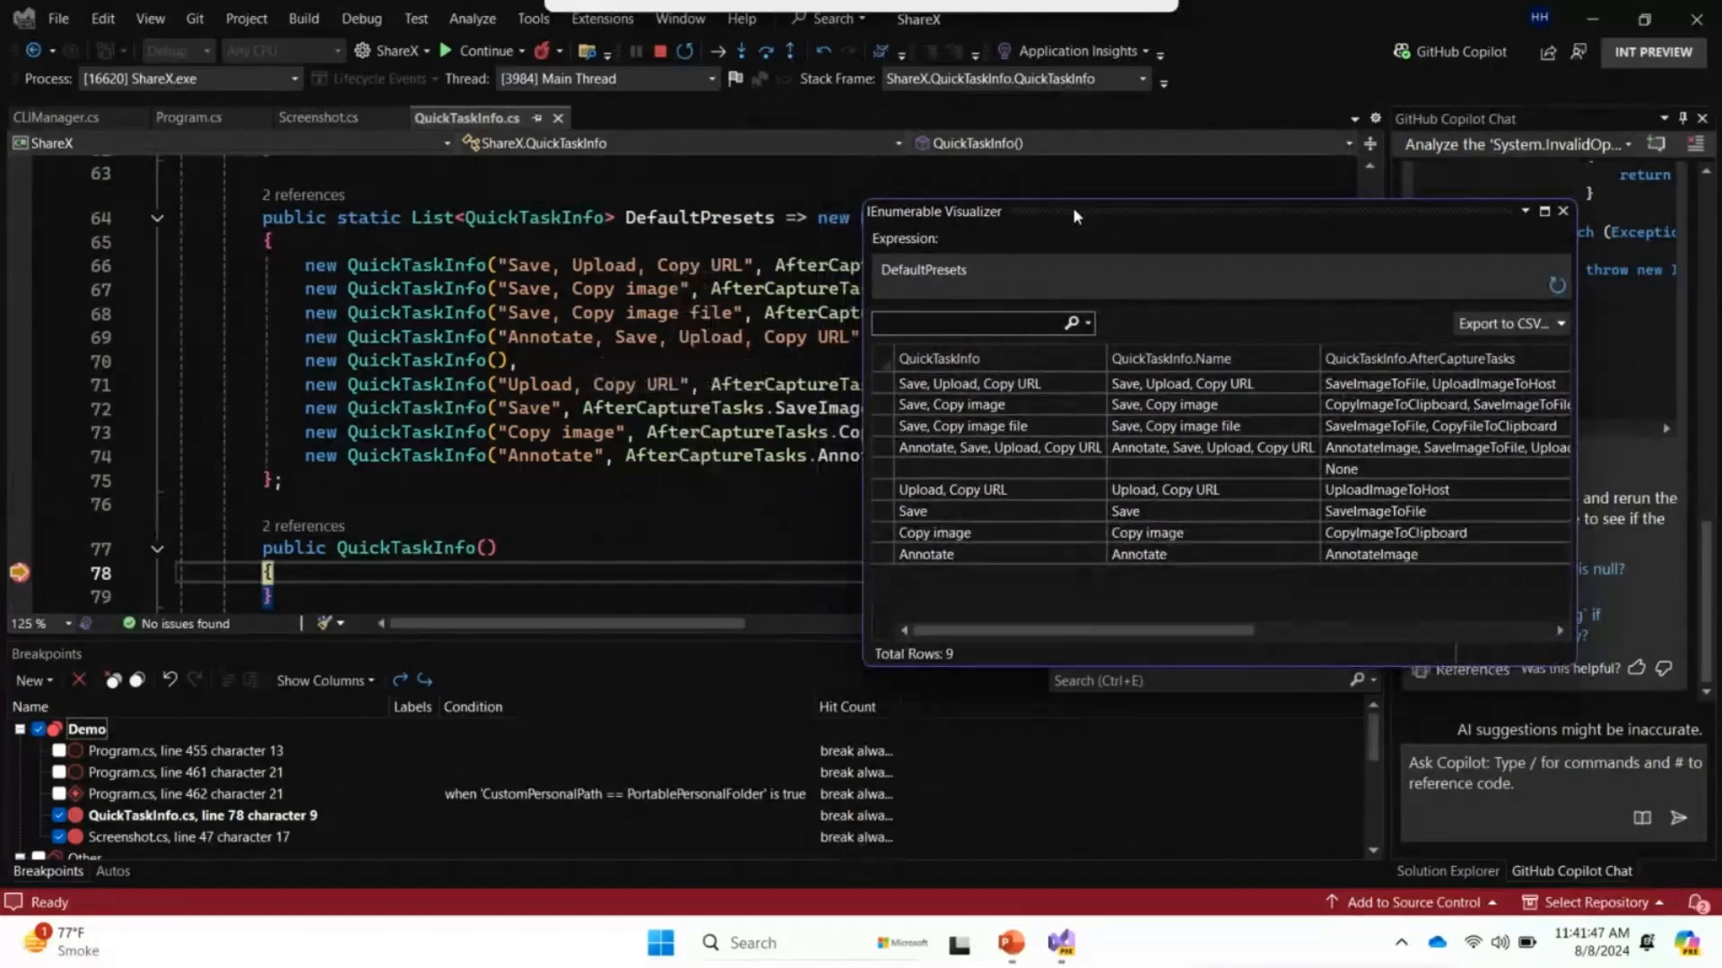
Edit line 74 and resume debugging so the Annotate preset is dropped
{"action": "left_click", "coordinate": [323, 456]}
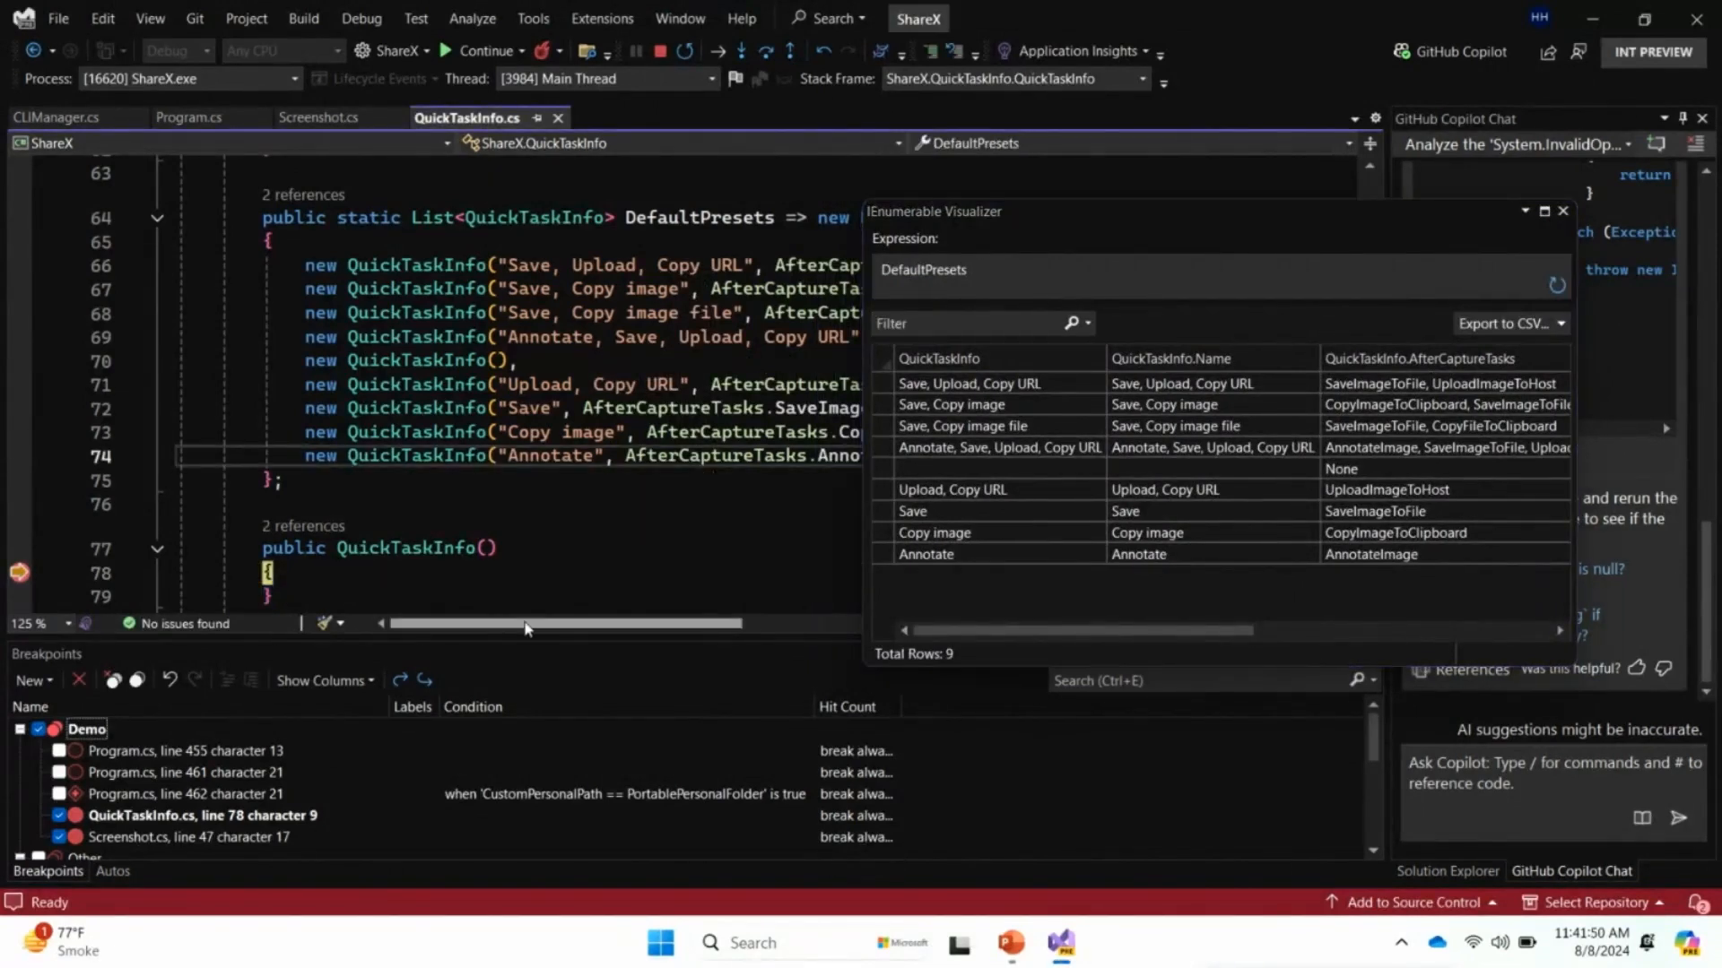
{"action": "type", "text": "//"}
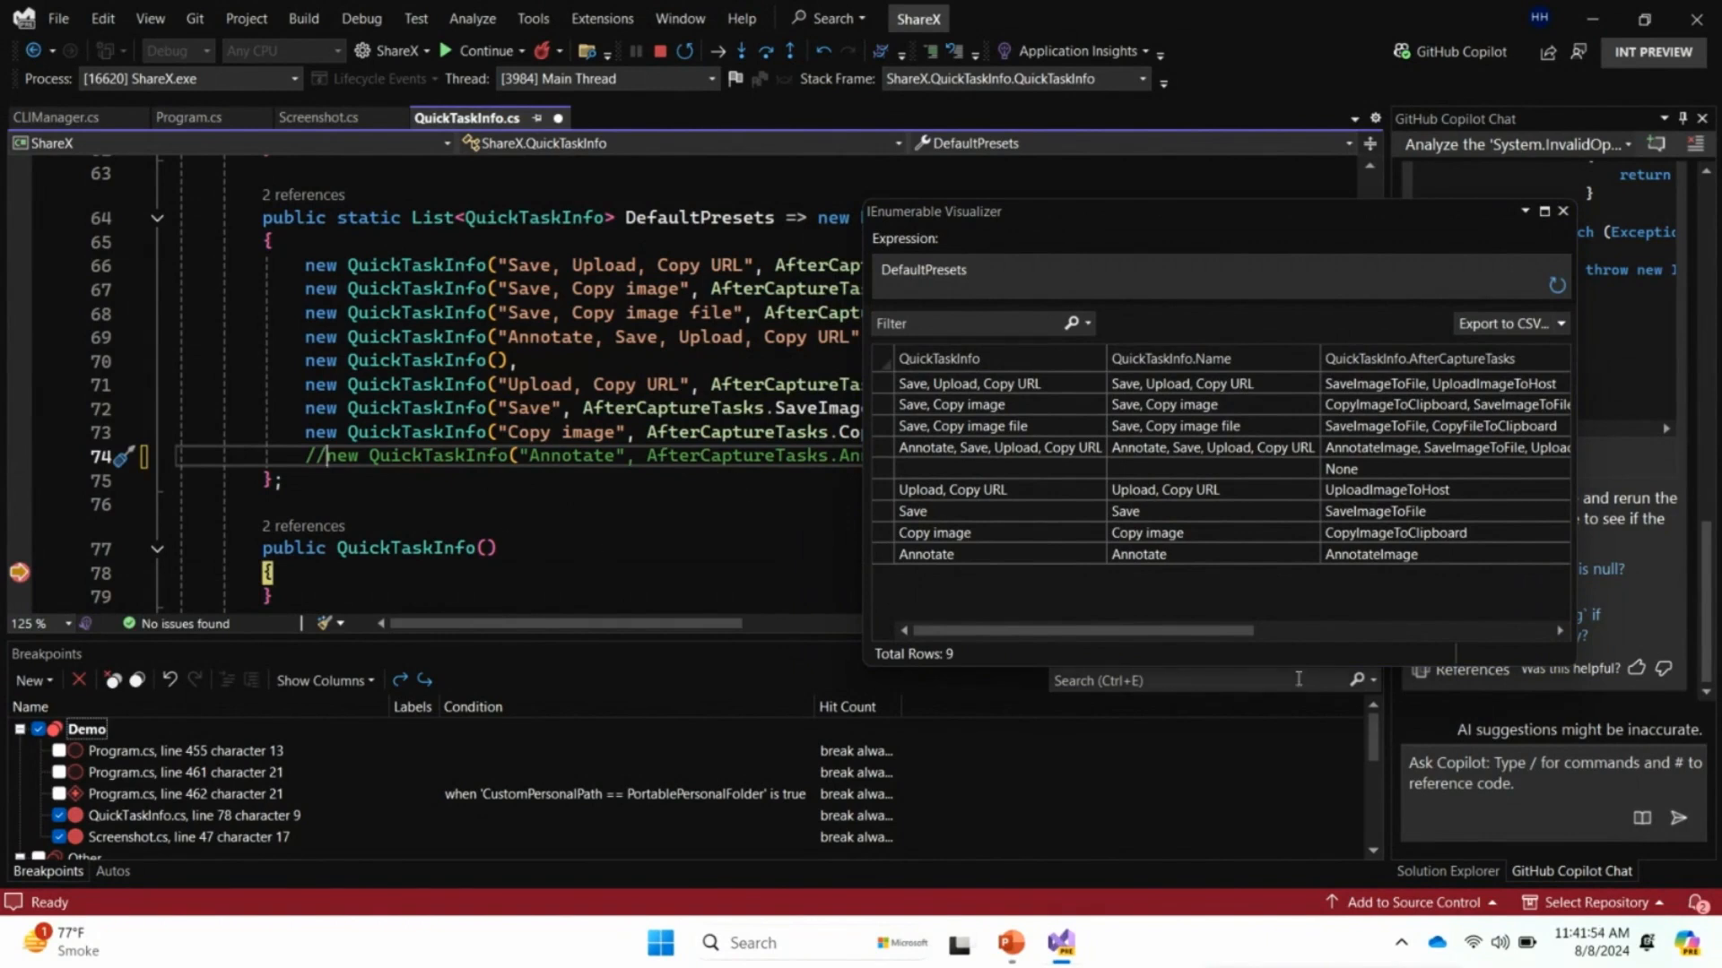
{"action": "left_click", "coordinate": [471, 52]}
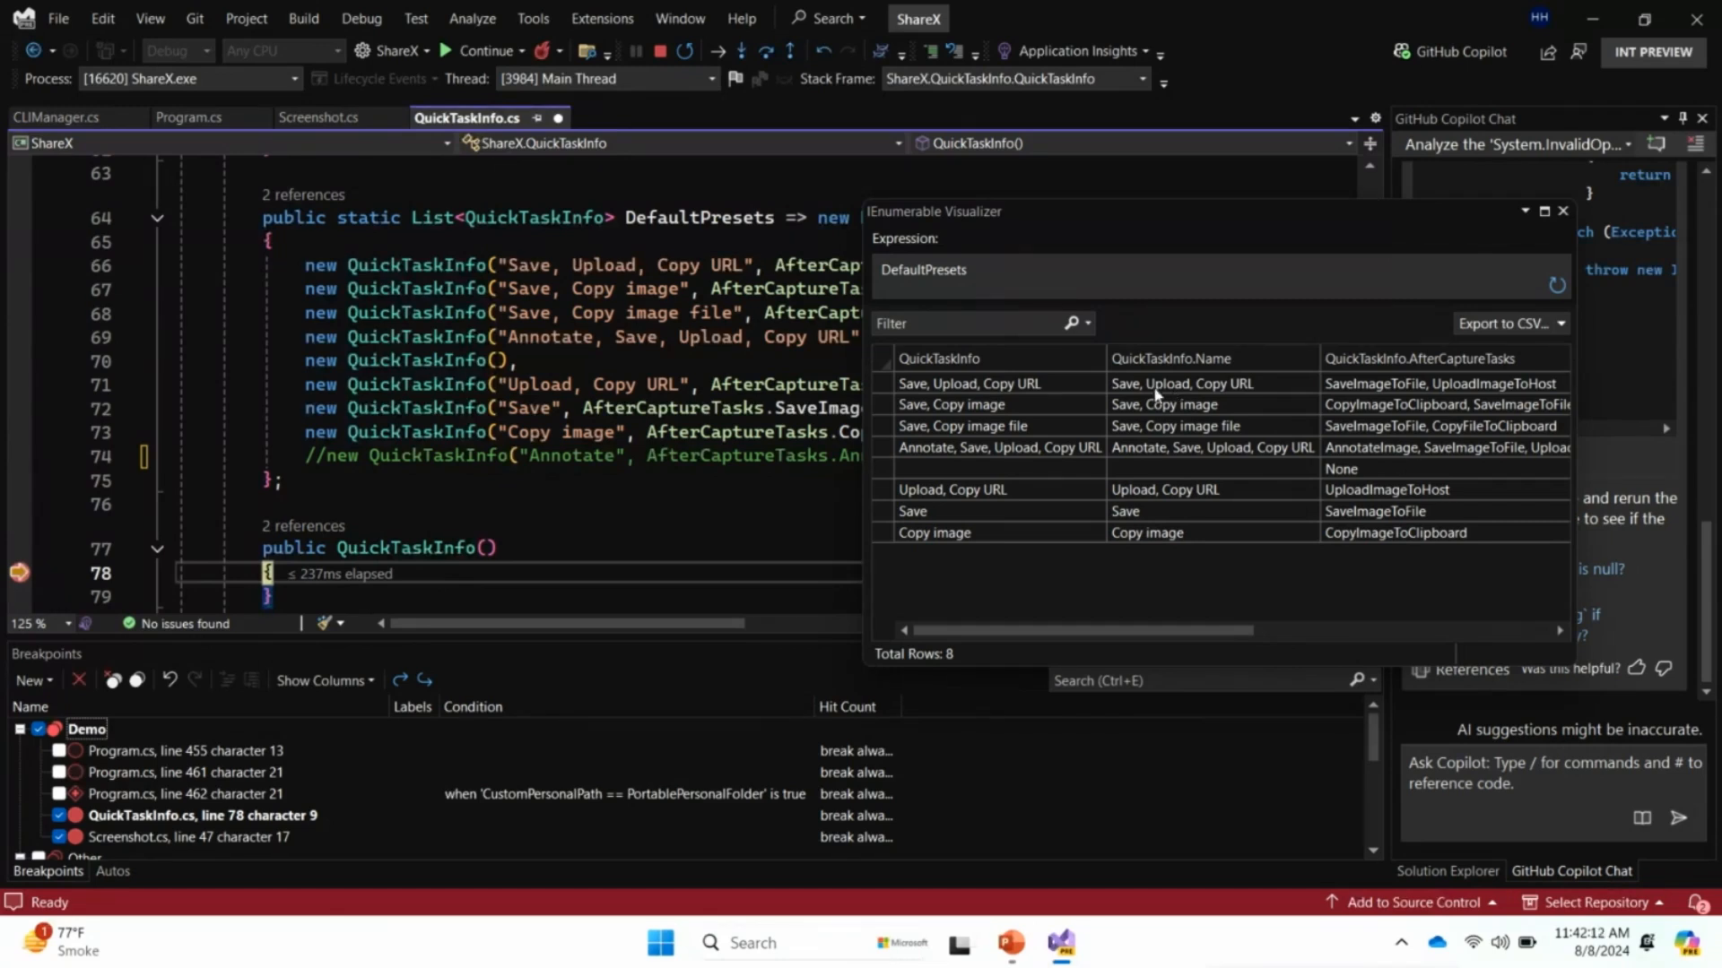
Close the visualizer and Copilot Chat, then show the Call Stack docked under the code
{"action": "left_click", "coordinate": [1561, 210]}
{"action": "left_click", "coordinate": [1700, 118]}
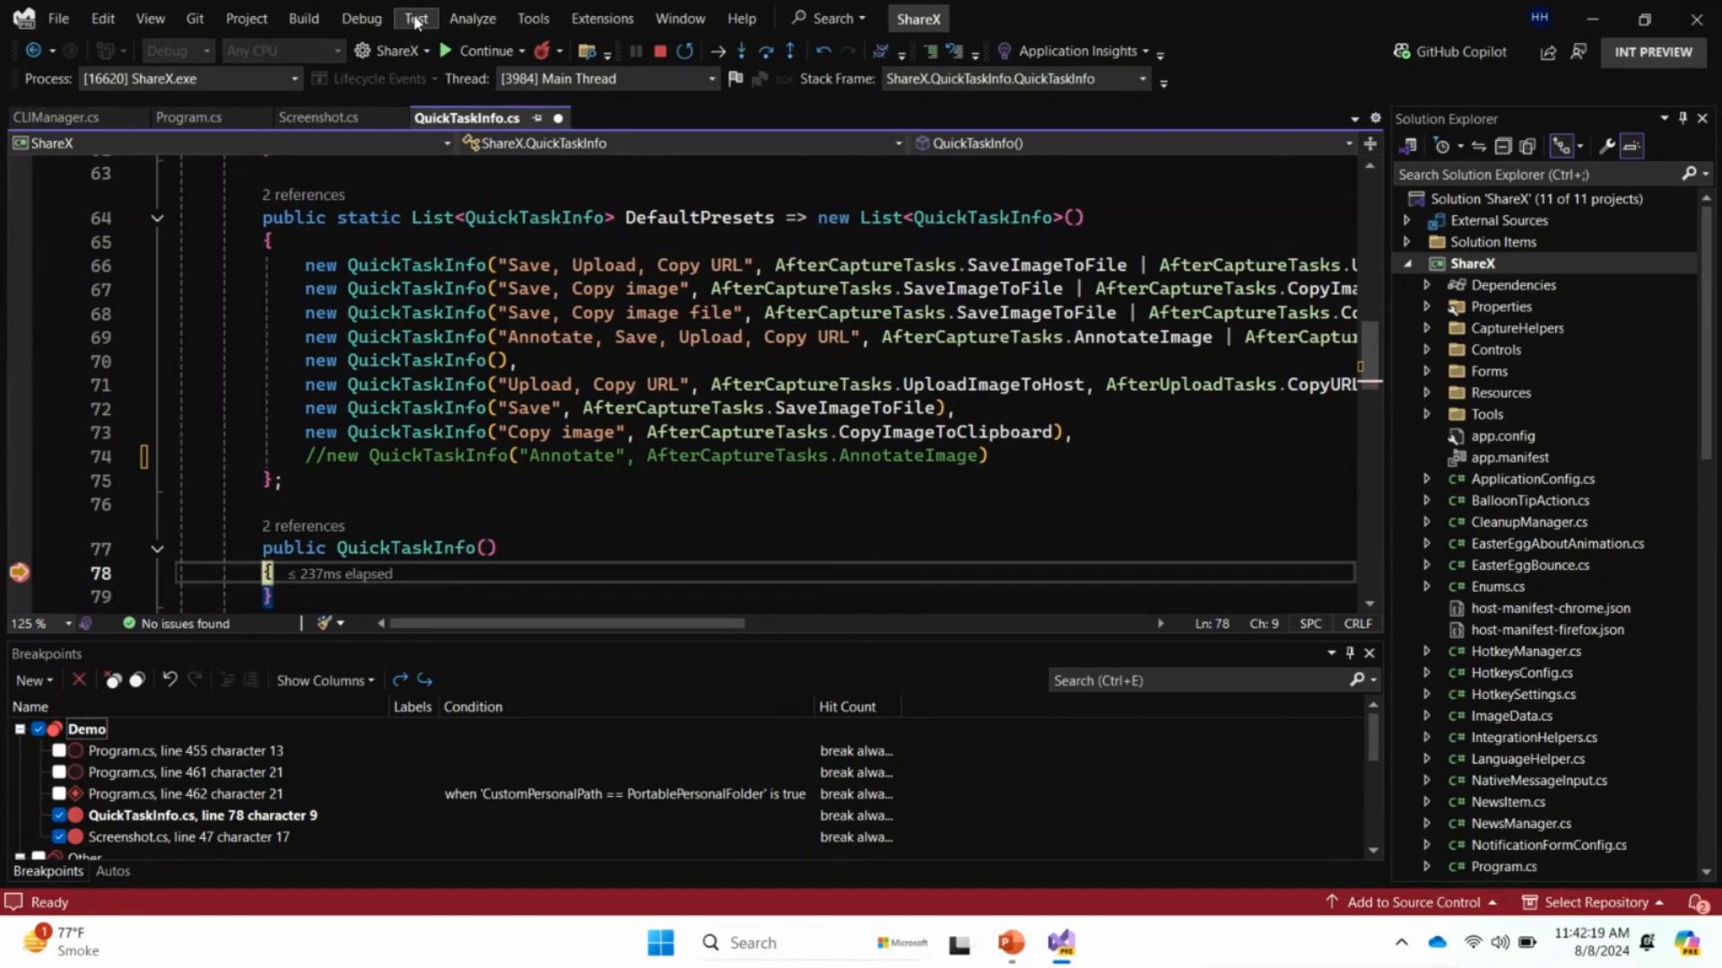
{"action": "left_click", "coordinate": [362, 17]}
{"action": "mouse_move", "coordinate": [399, 44]}
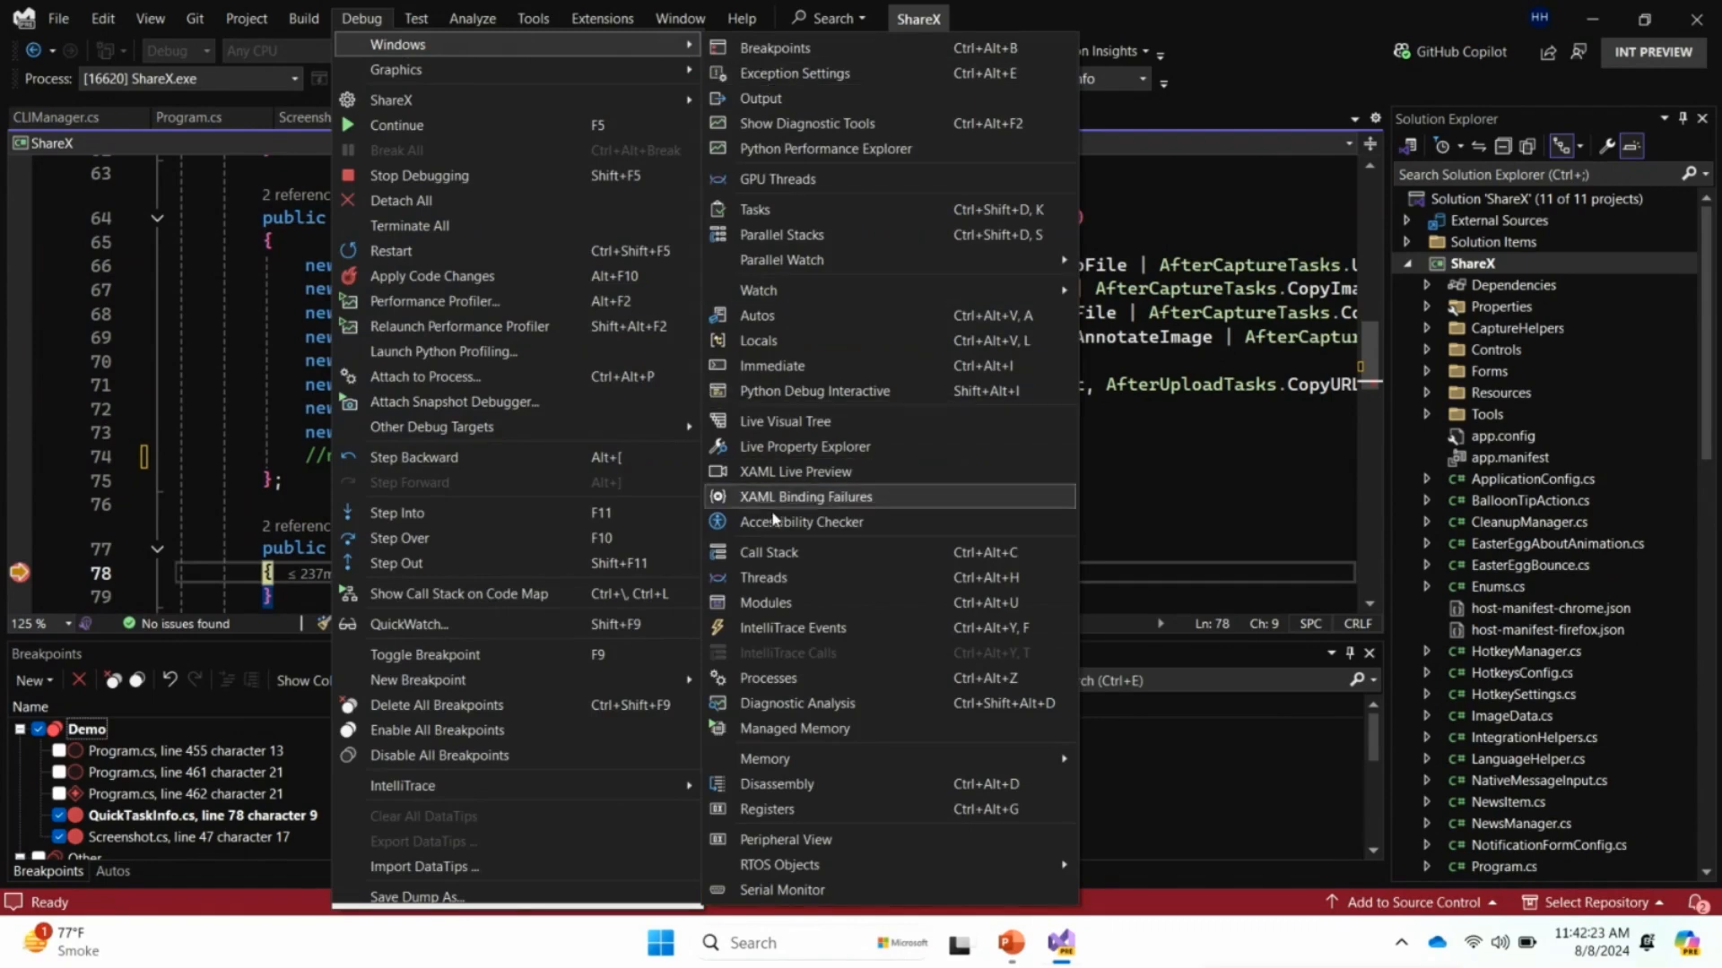
{"action": "left_click", "coordinate": [773, 546]}
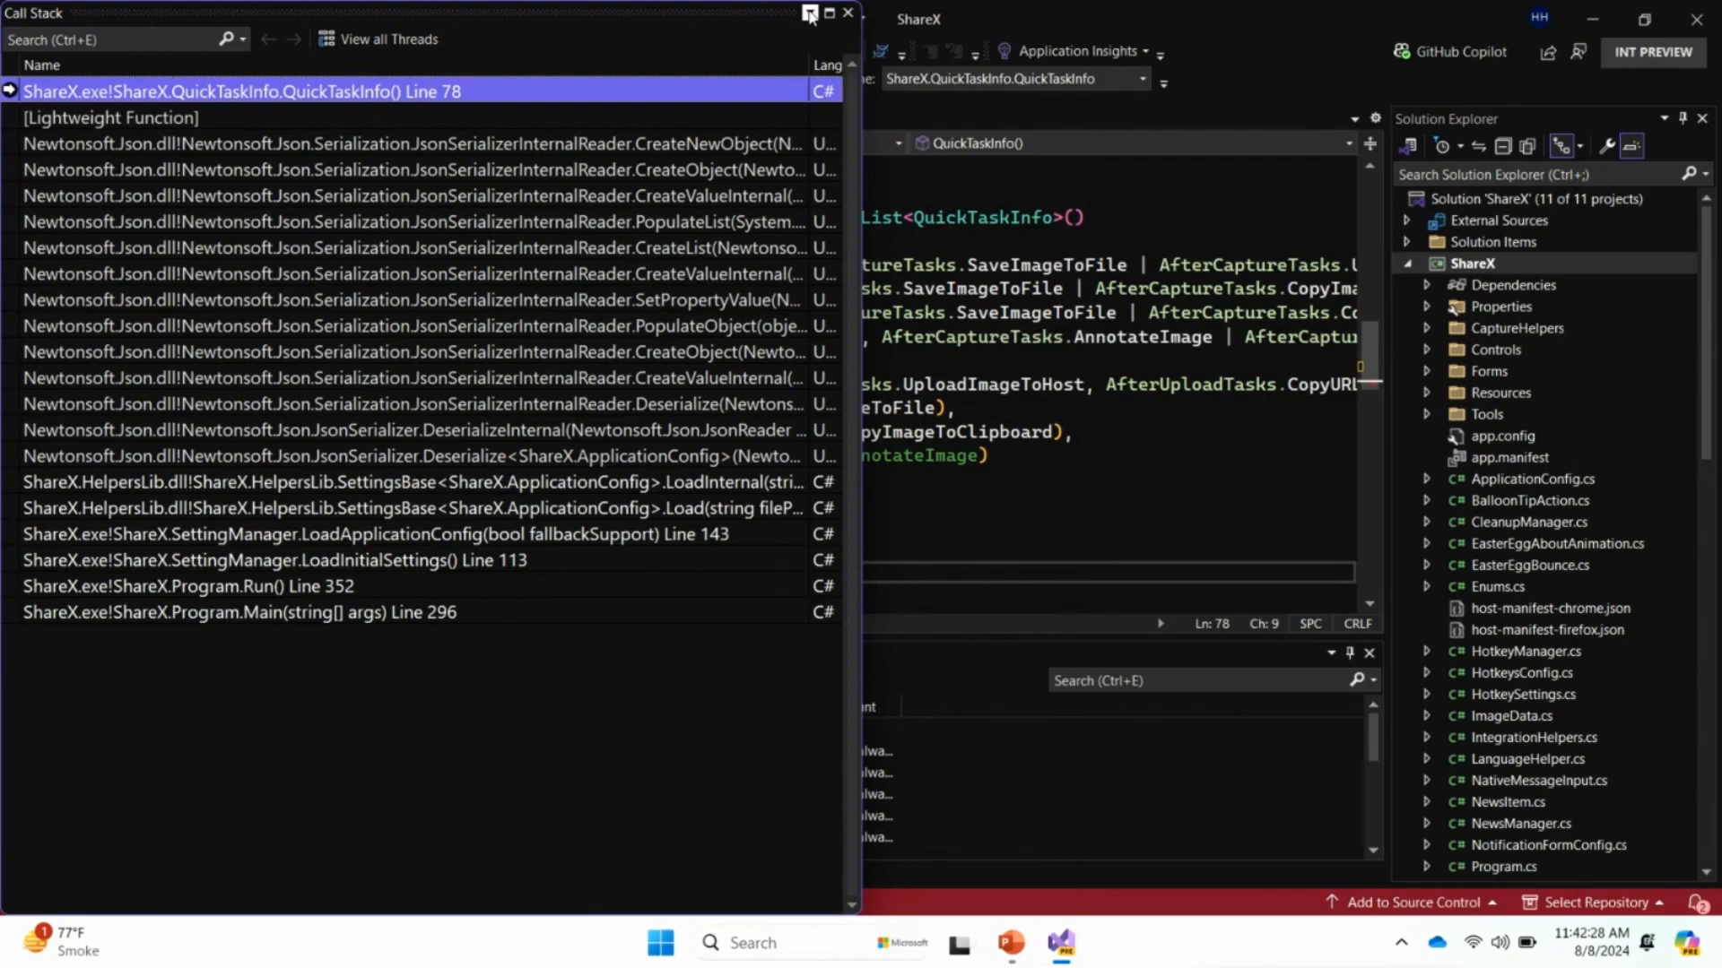
{"action": "left_click", "coordinate": [811, 14]}
{"action": "left_click", "coordinate": [855, 62]}
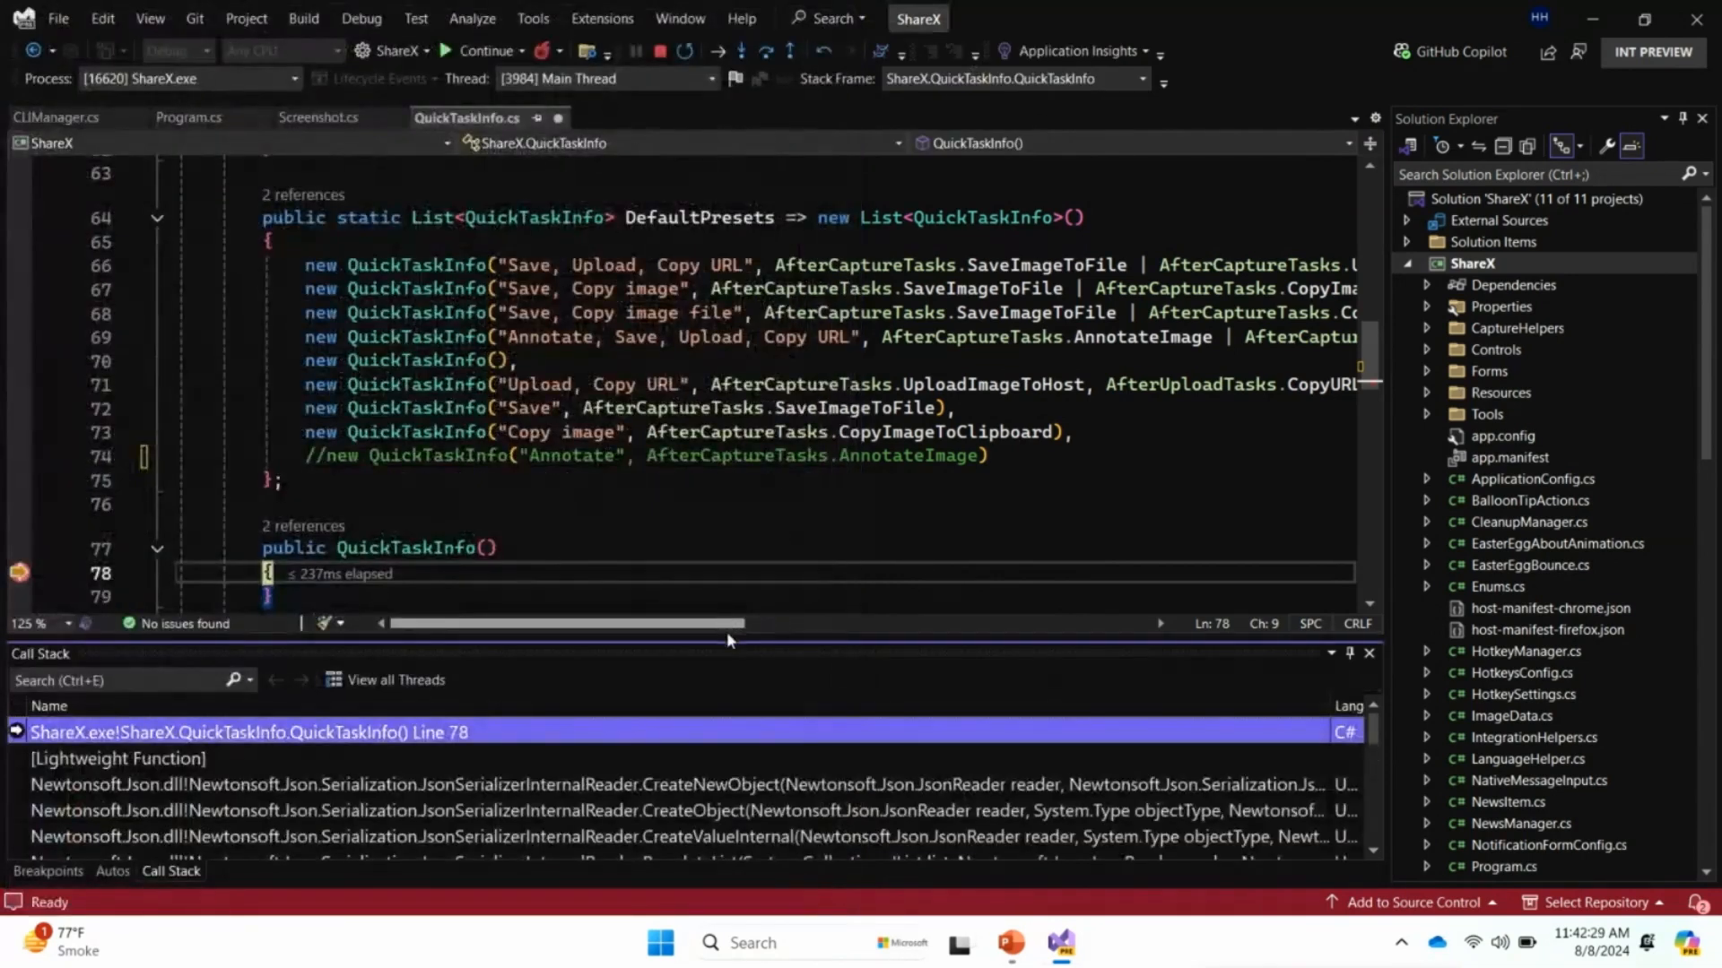
{"action": "left_click_drag", "start_coordinate": [728, 640], "coordinate": [709, 482]}
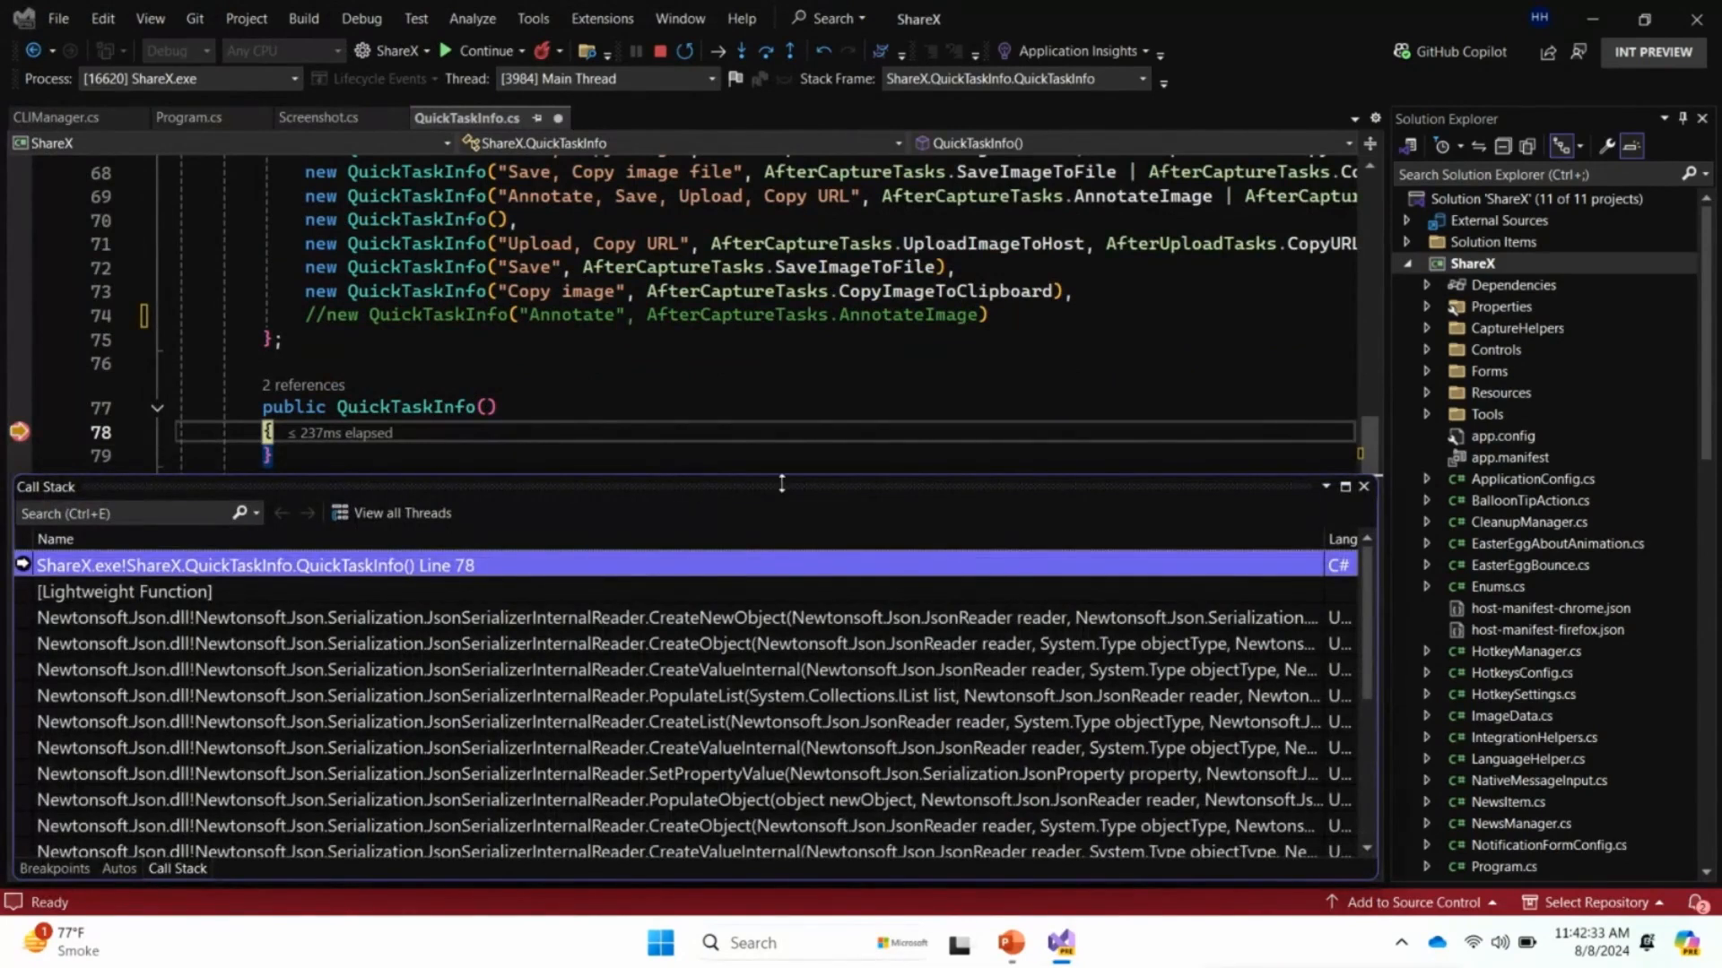
Show the Breakpoints list briefly, return to the Call Stack and close Breakpoints
{"action": "left_click", "coordinate": [1325, 486]}
{"action": "left_click", "coordinate": [1351, 538]}
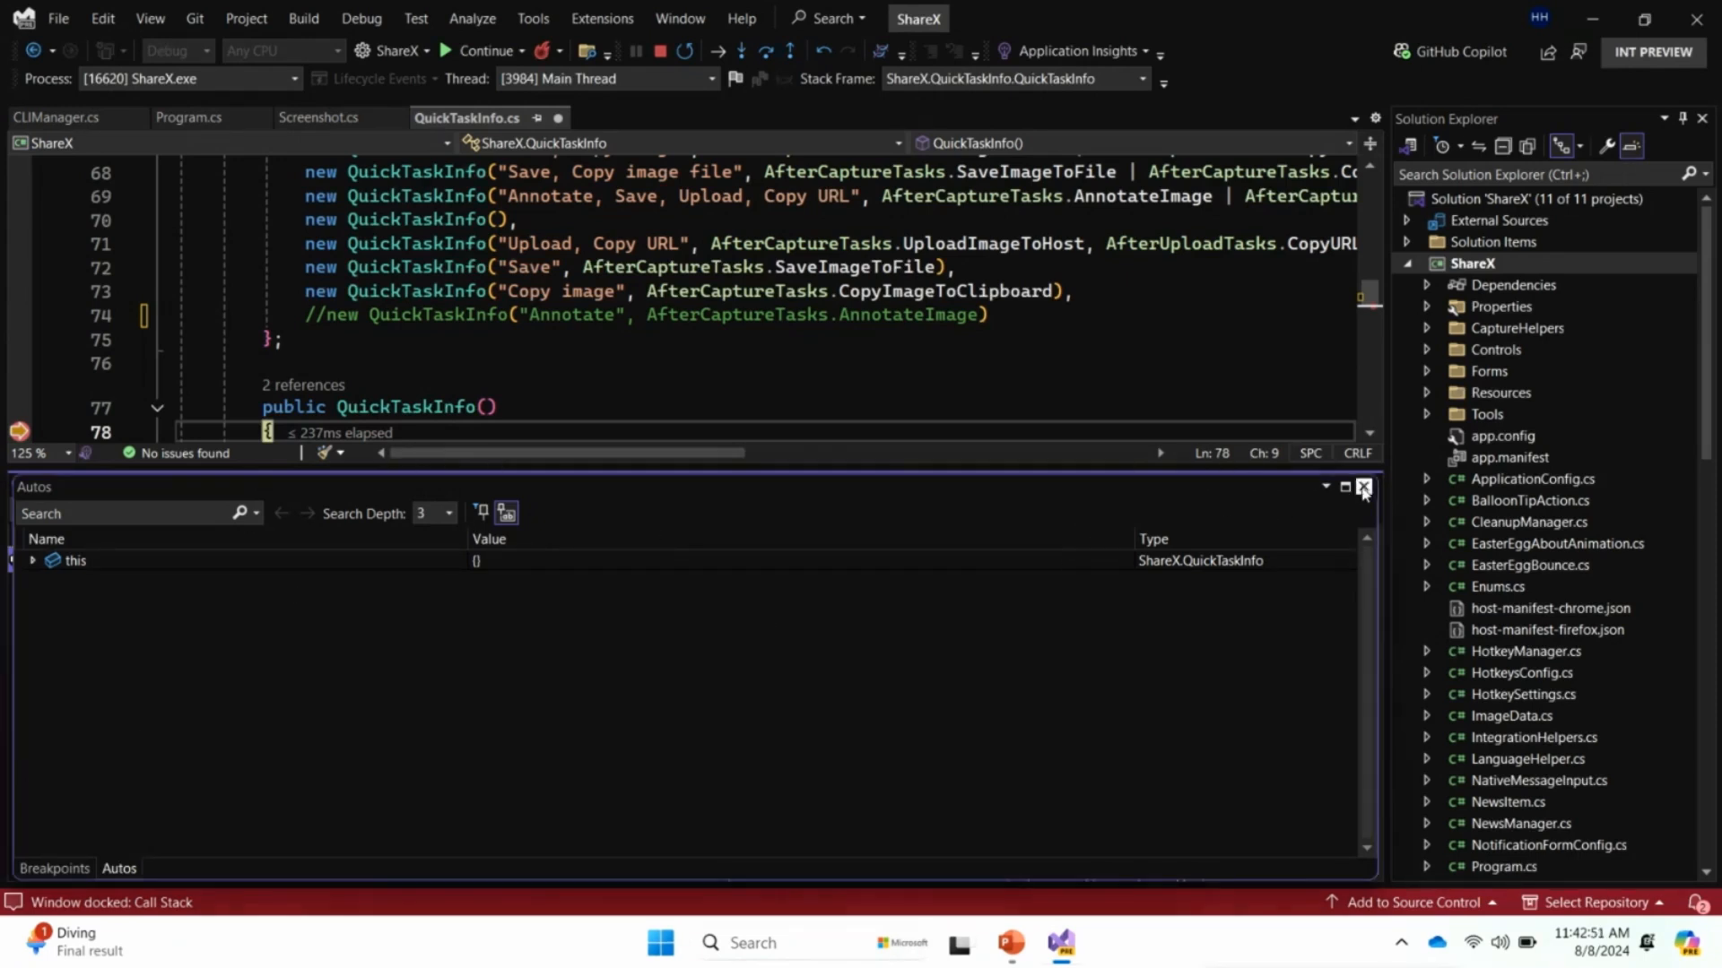
{"action": "key", "text": "ctrl+alt+b"}
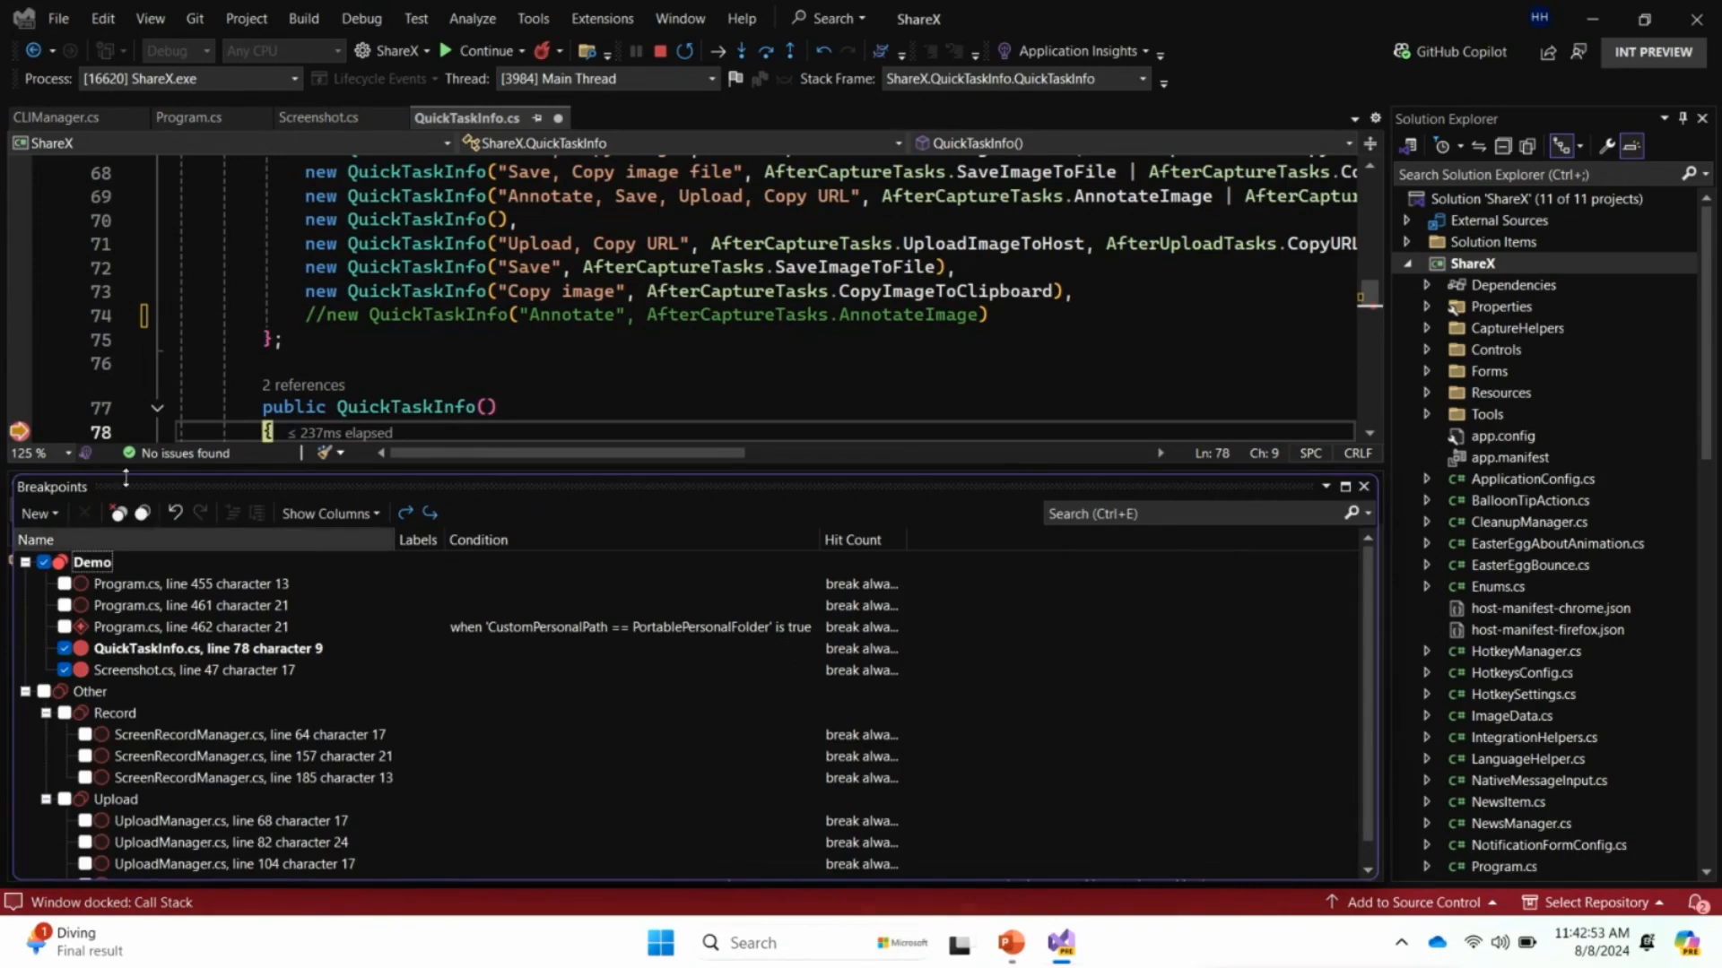
{"action": "left_click", "coordinate": [361, 18]}
{"action": "mouse_move", "coordinate": [399, 45]}
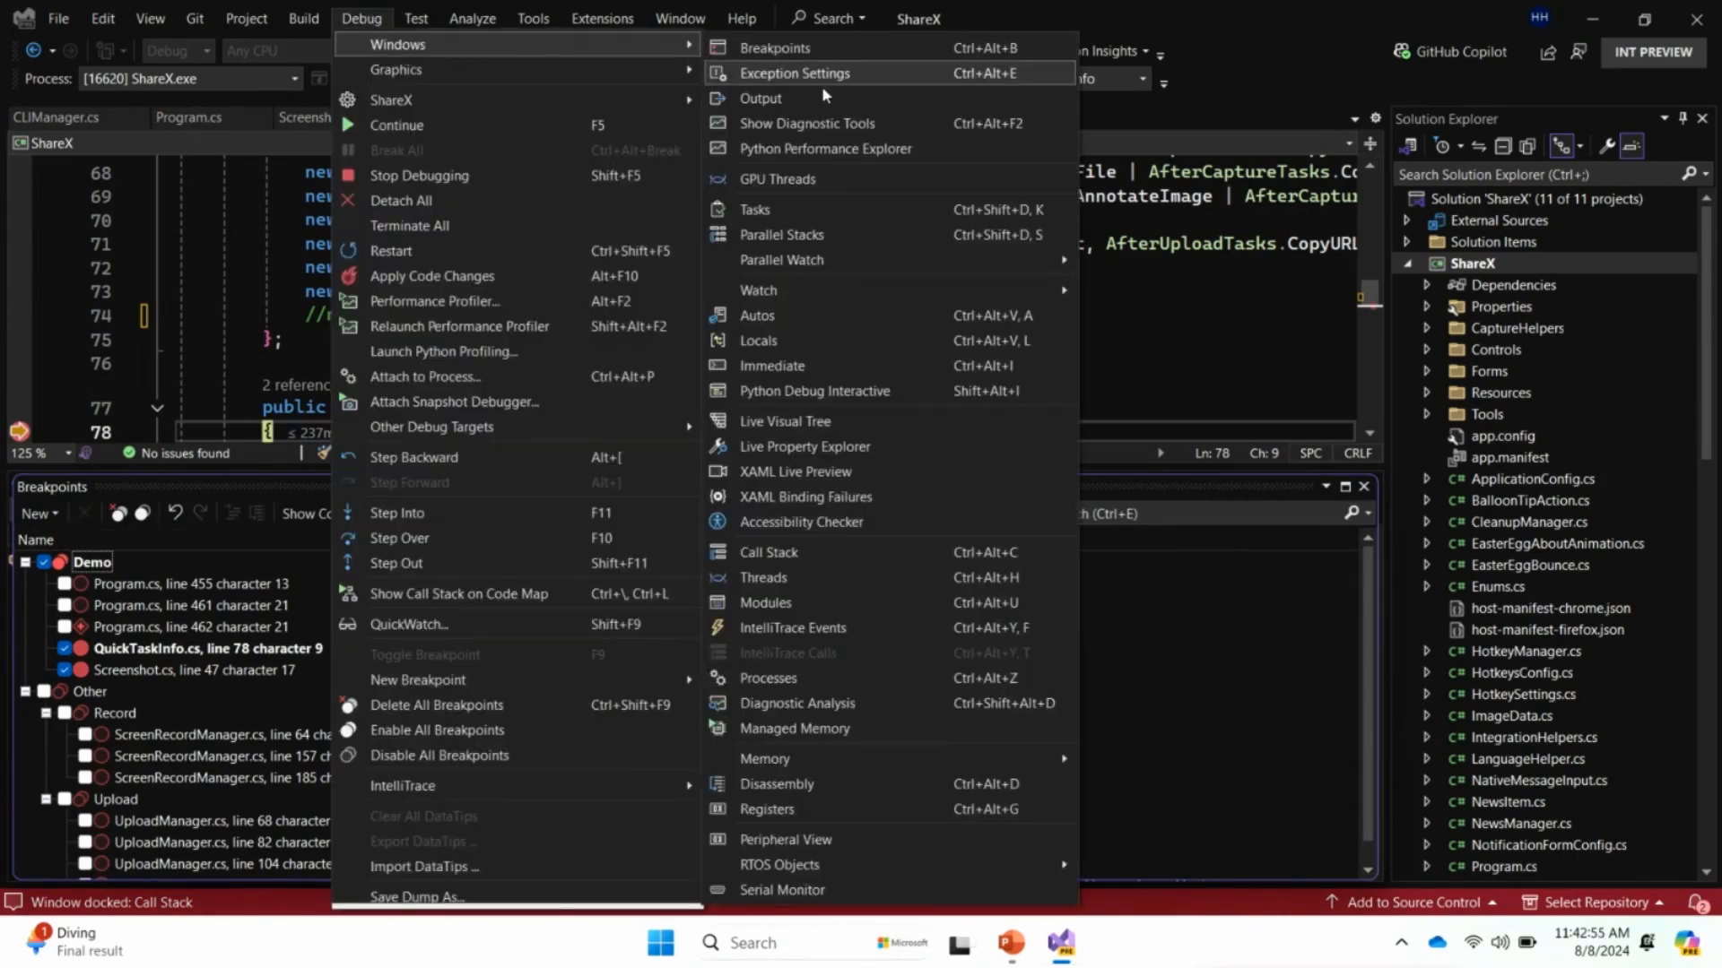
{"action": "left_click", "coordinate": [774, 553]}
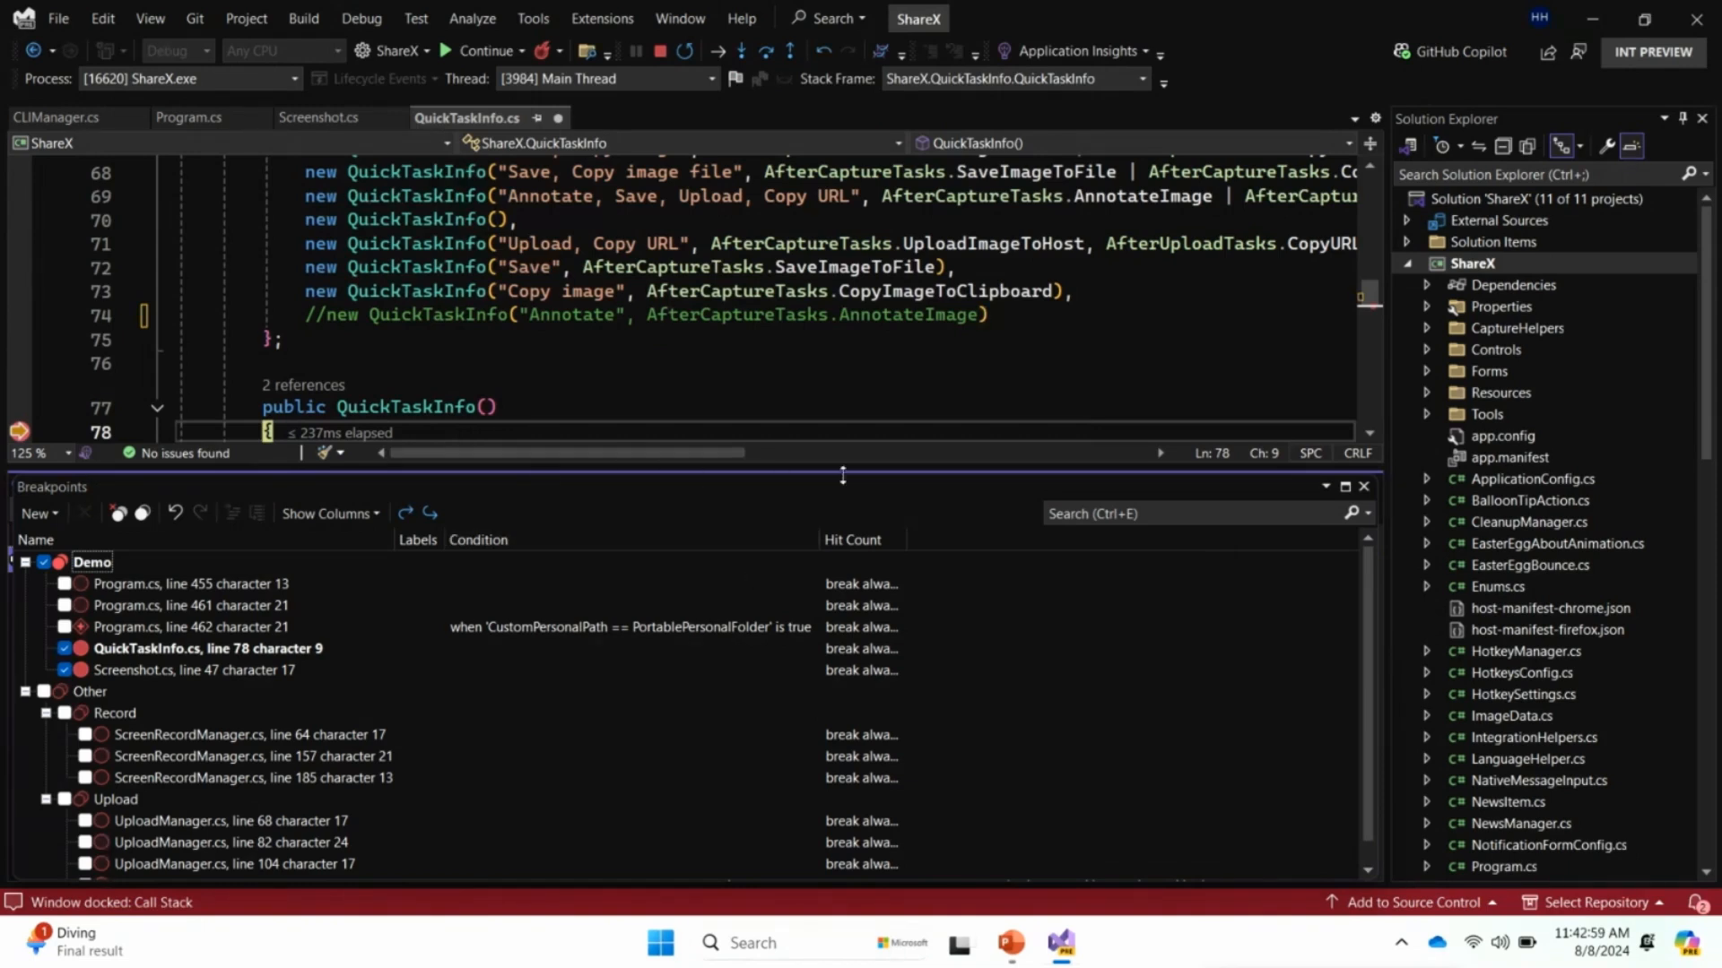
{"action": "left_click", "coordinate": [1326, 485]}
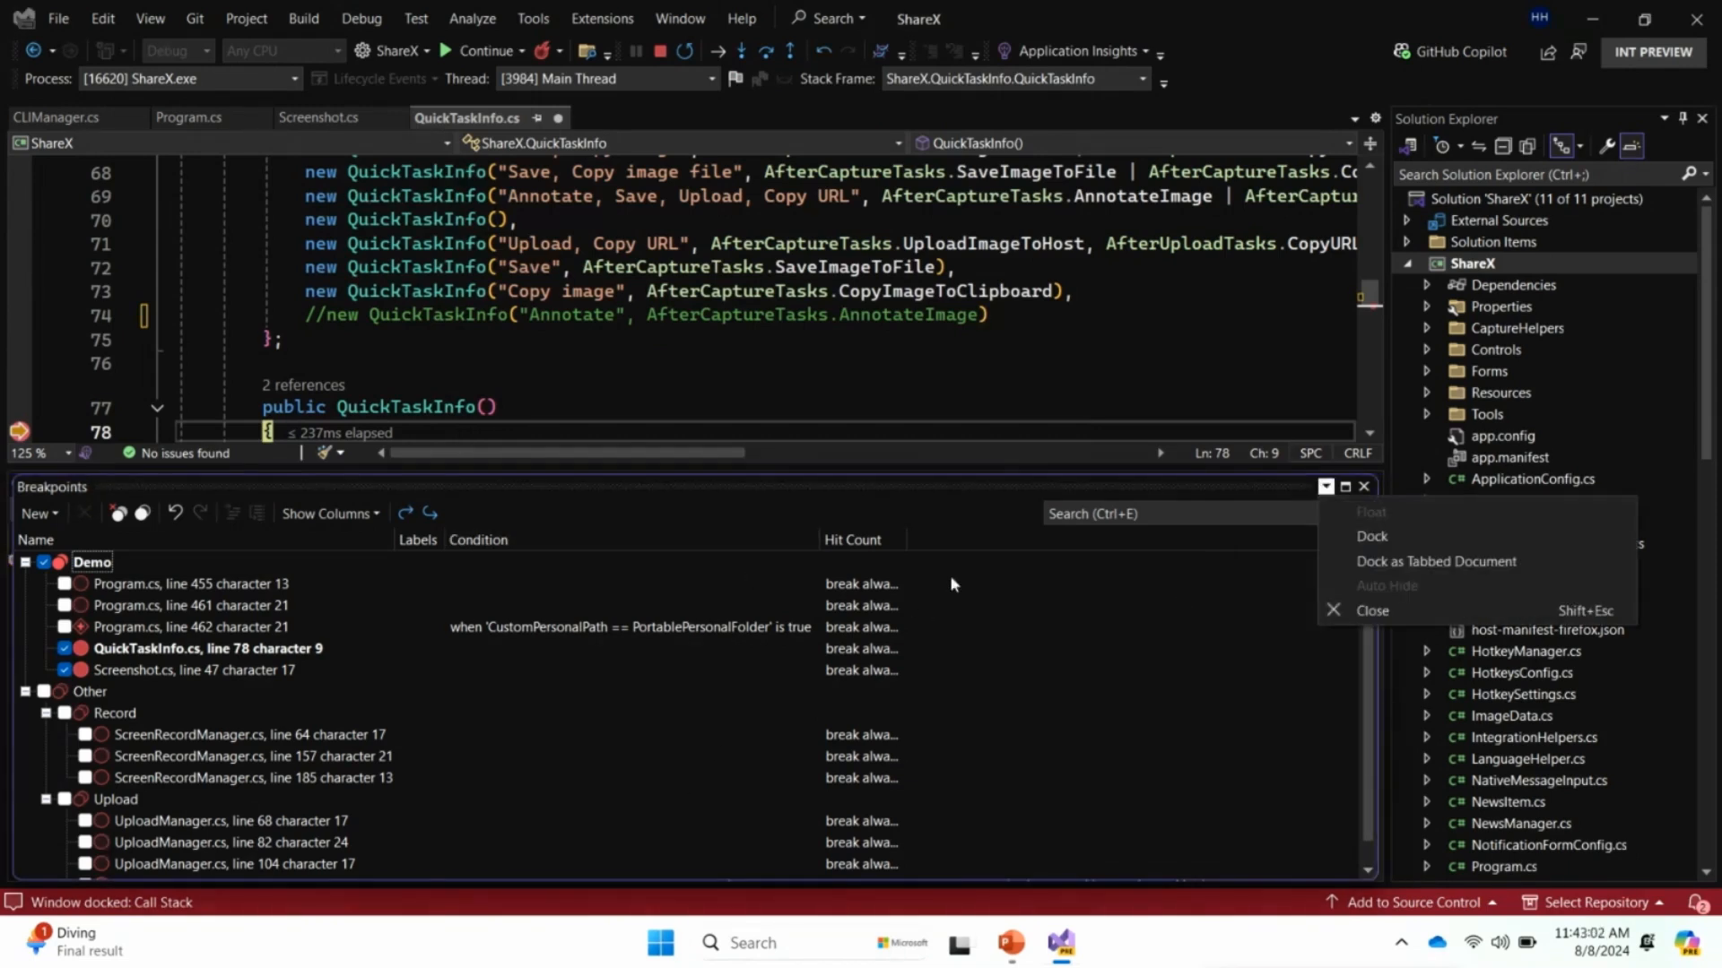
{"action": "left_click", "coordinate": [1362, 485]}
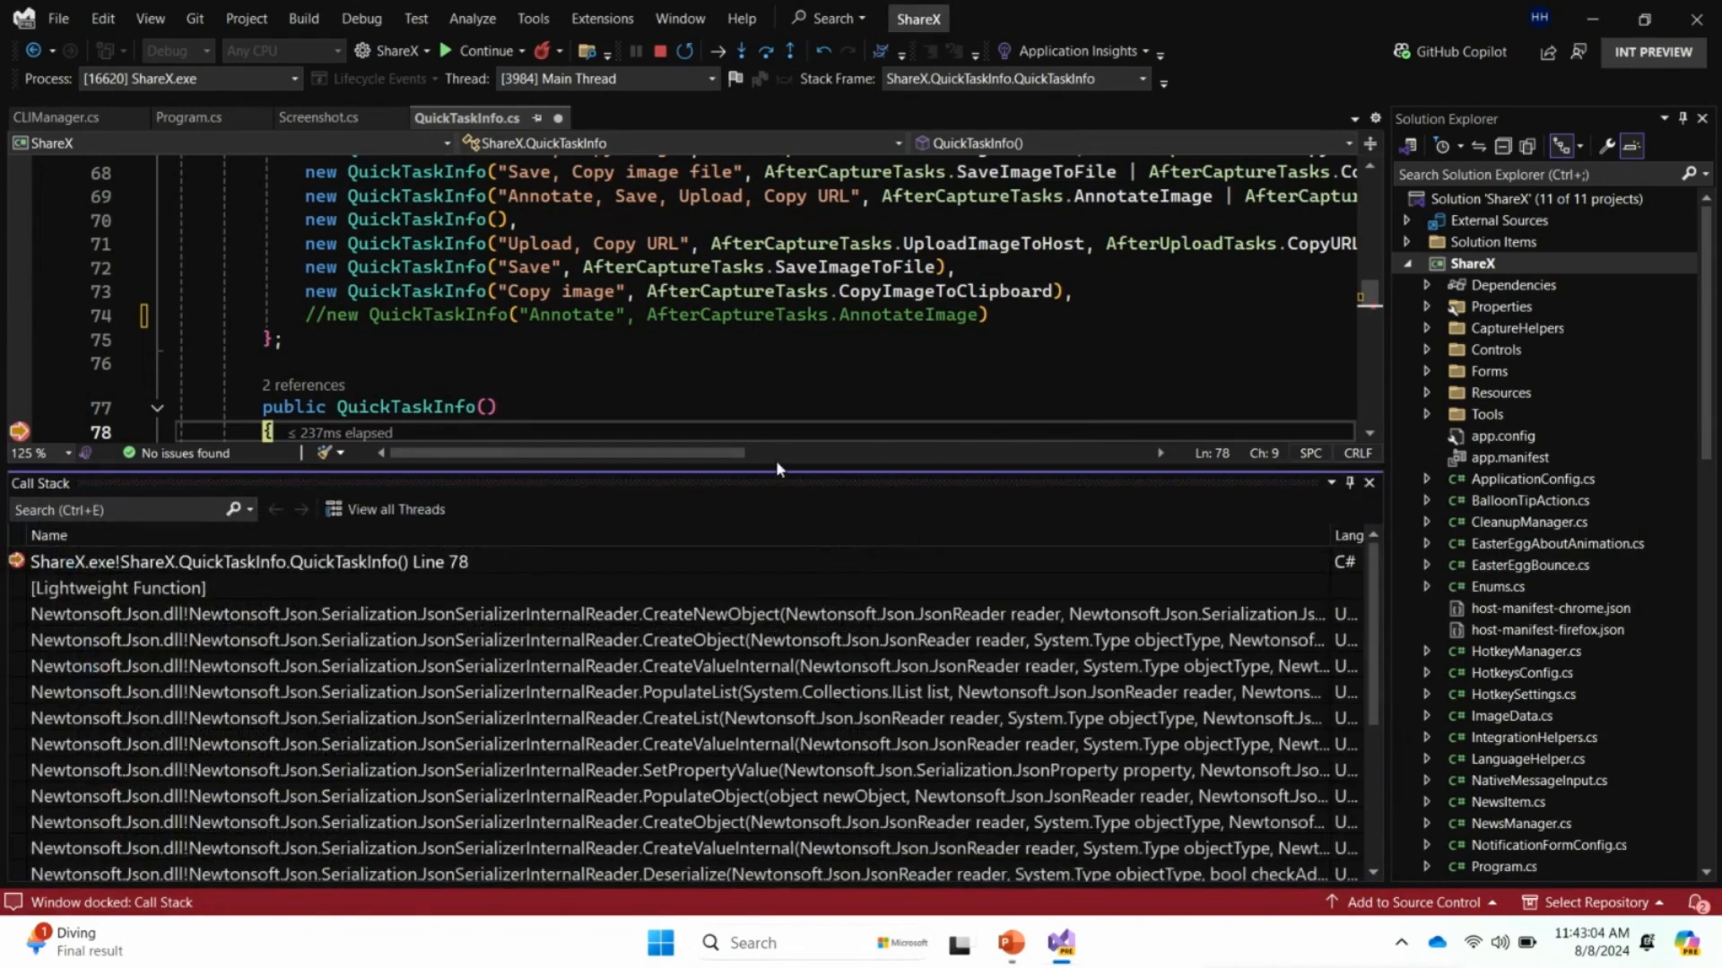
{"action": "left_click_drag", "start_coordinate": [785, 470], "coordinate": [784, 472]}
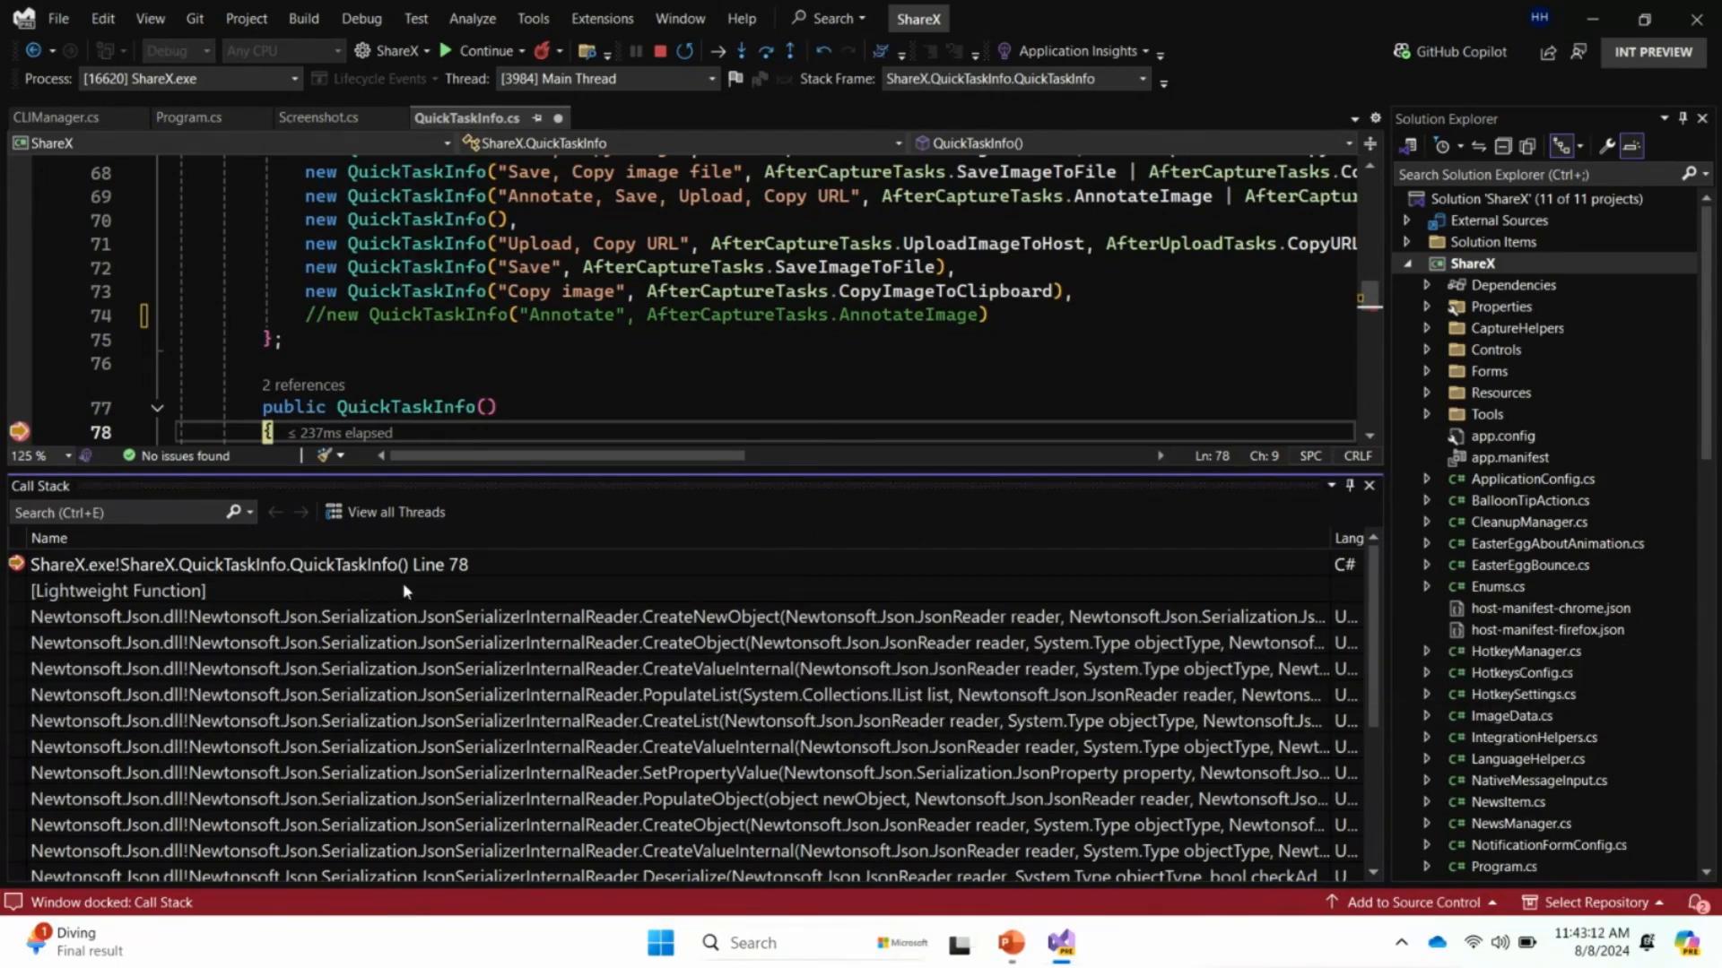
{"action": "scroll", "coordinate": [447, 690], "scroll_direction": "down", "scroll_amount": 1}
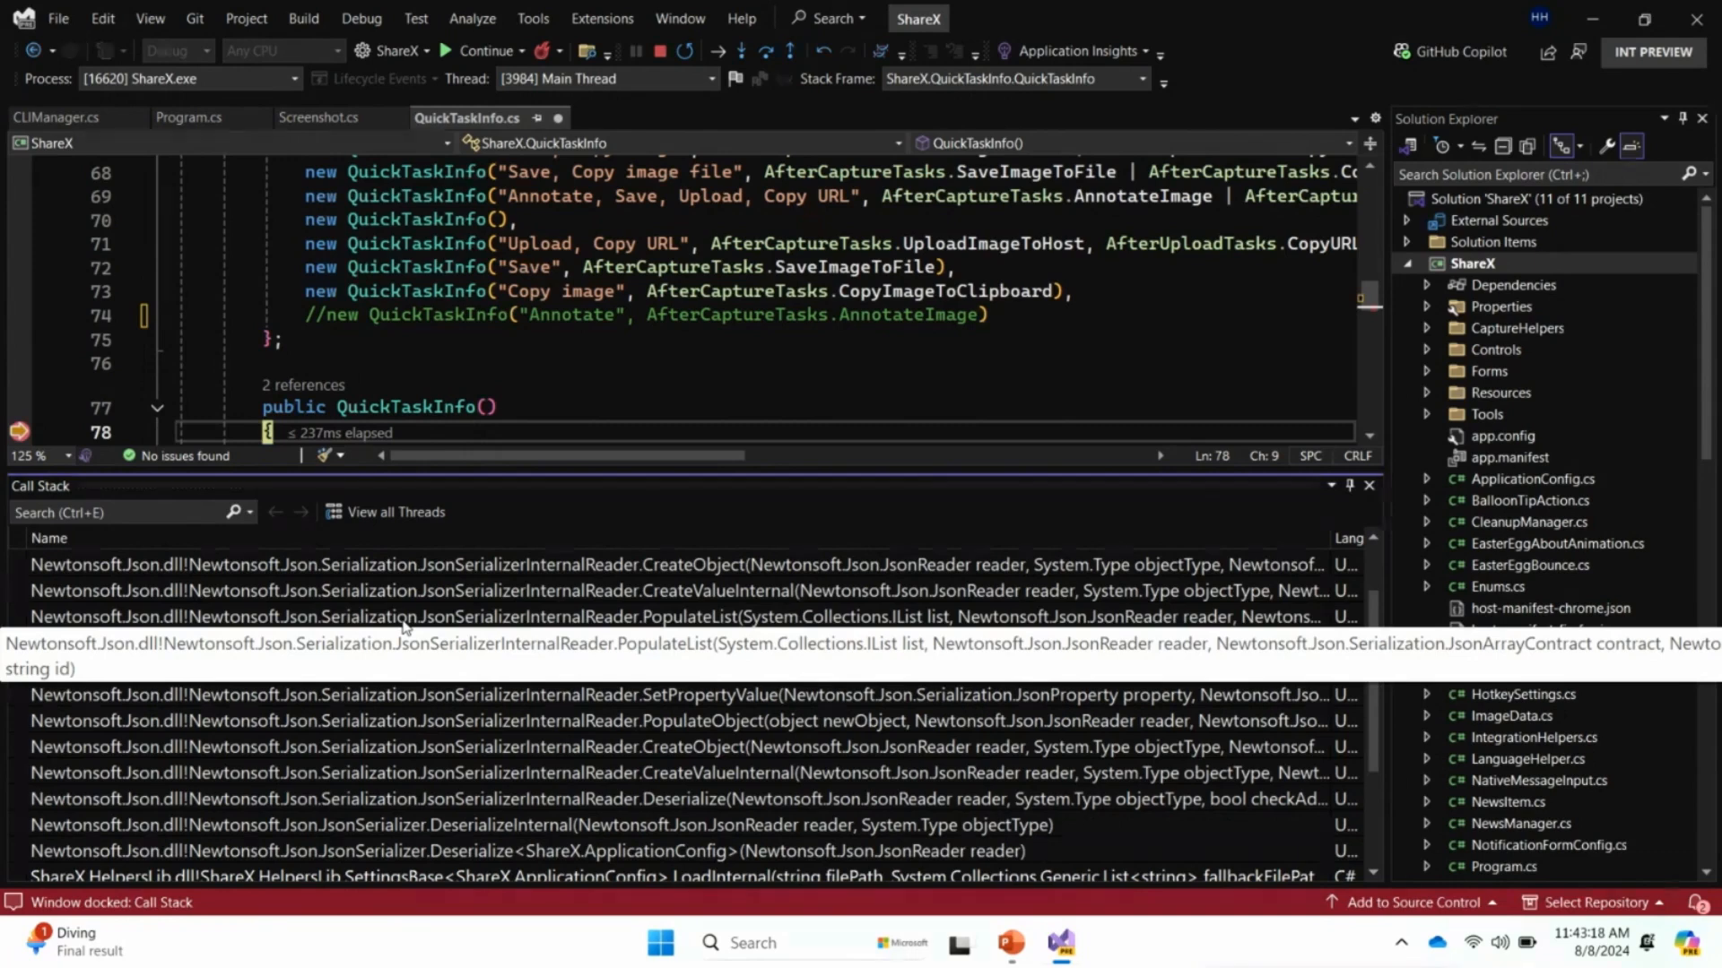
{"action": "scroll", "coordinate": [403, 626], "scroll_direction": "up", "scroll_amount": 1}
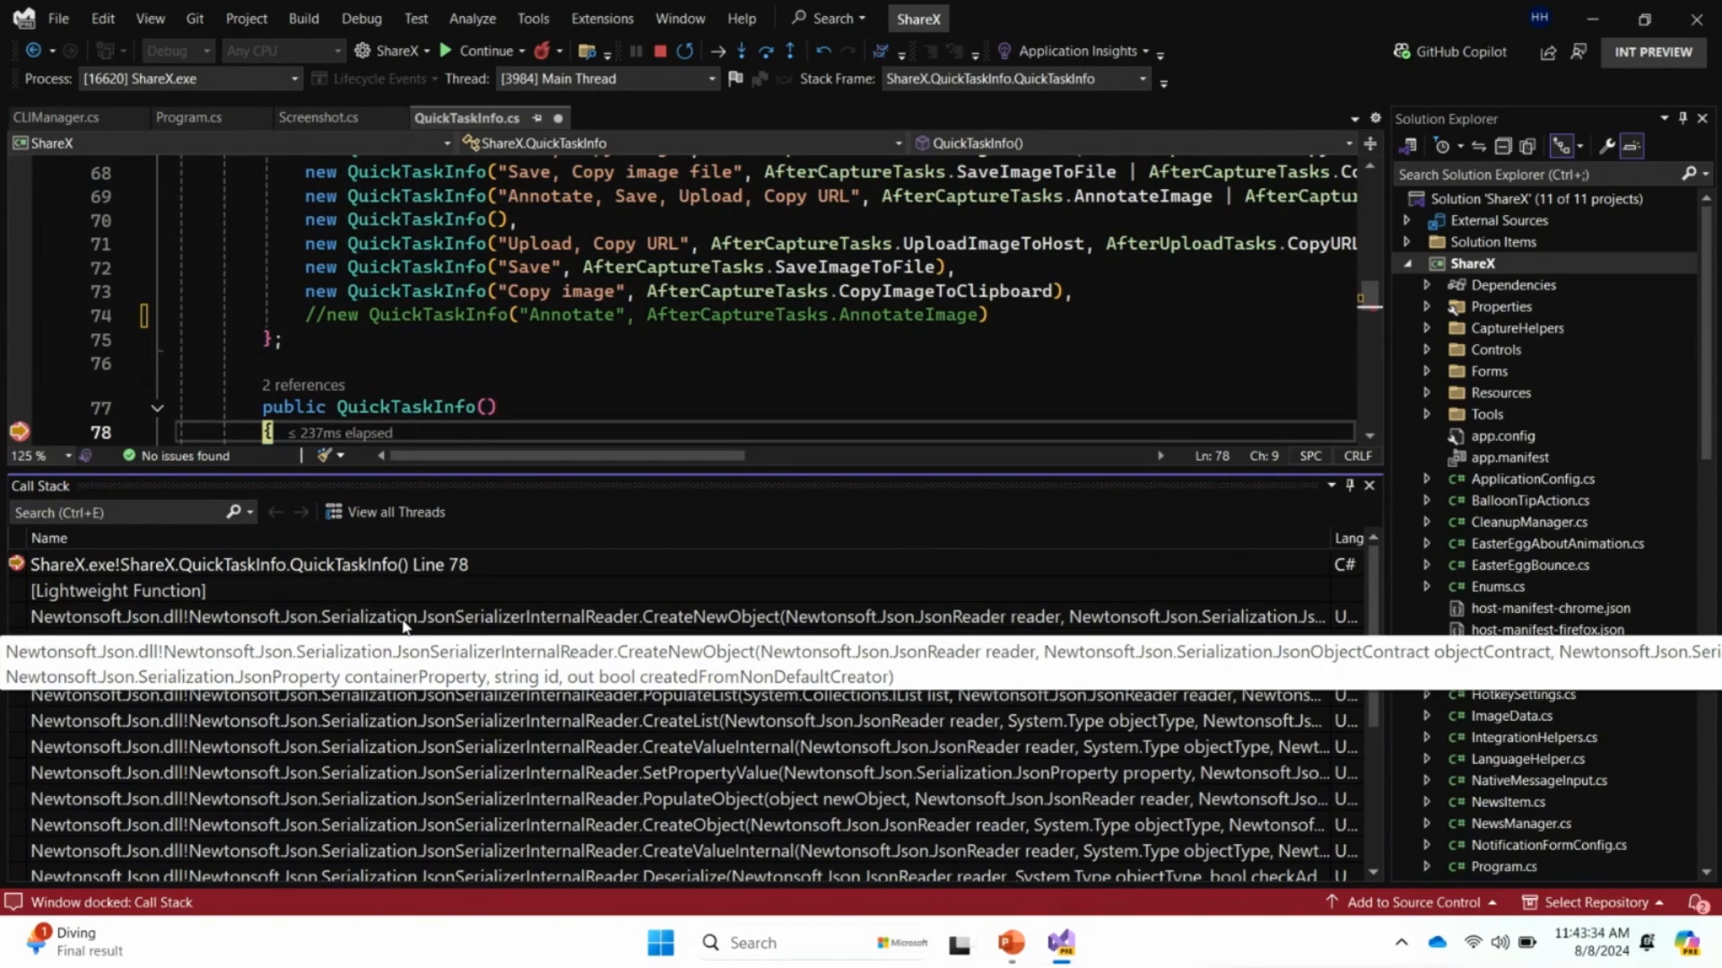
Open the CreateNewObject frame's source and expand External Sources in Solution Explorer
{"action": "double_click", "coordinate": [403, 616]}
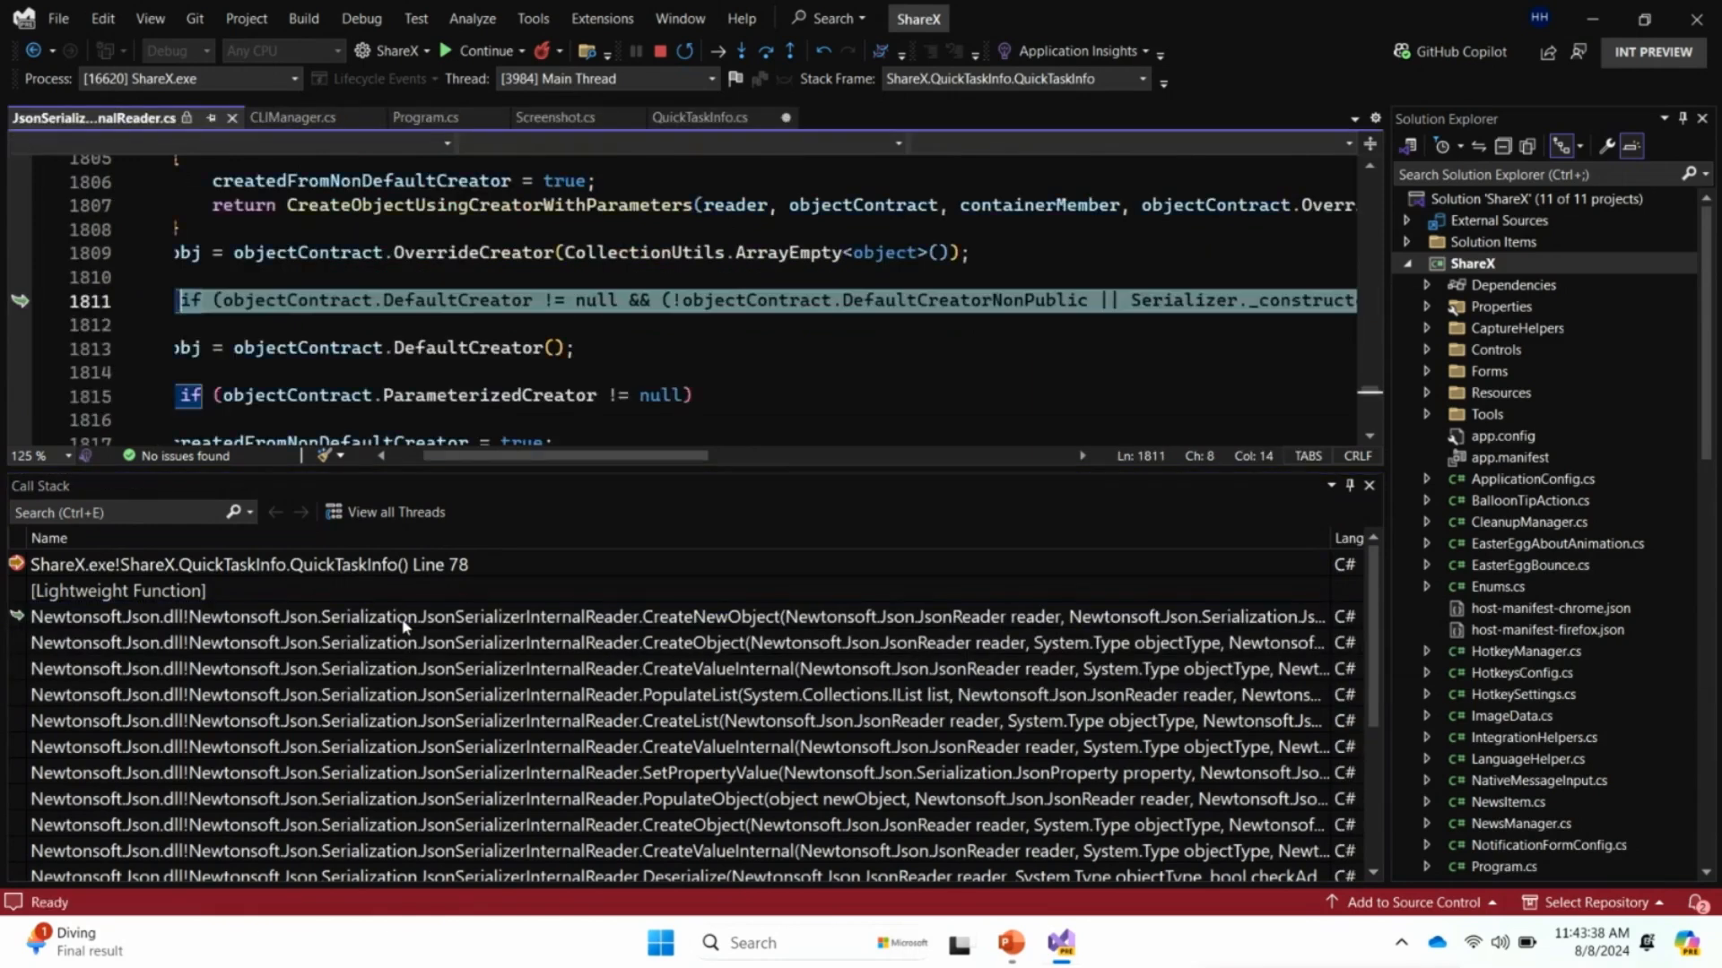
{"action": "left_click_drag", "start_coordinate": [624, 470], "coordinate": [616, 549]}
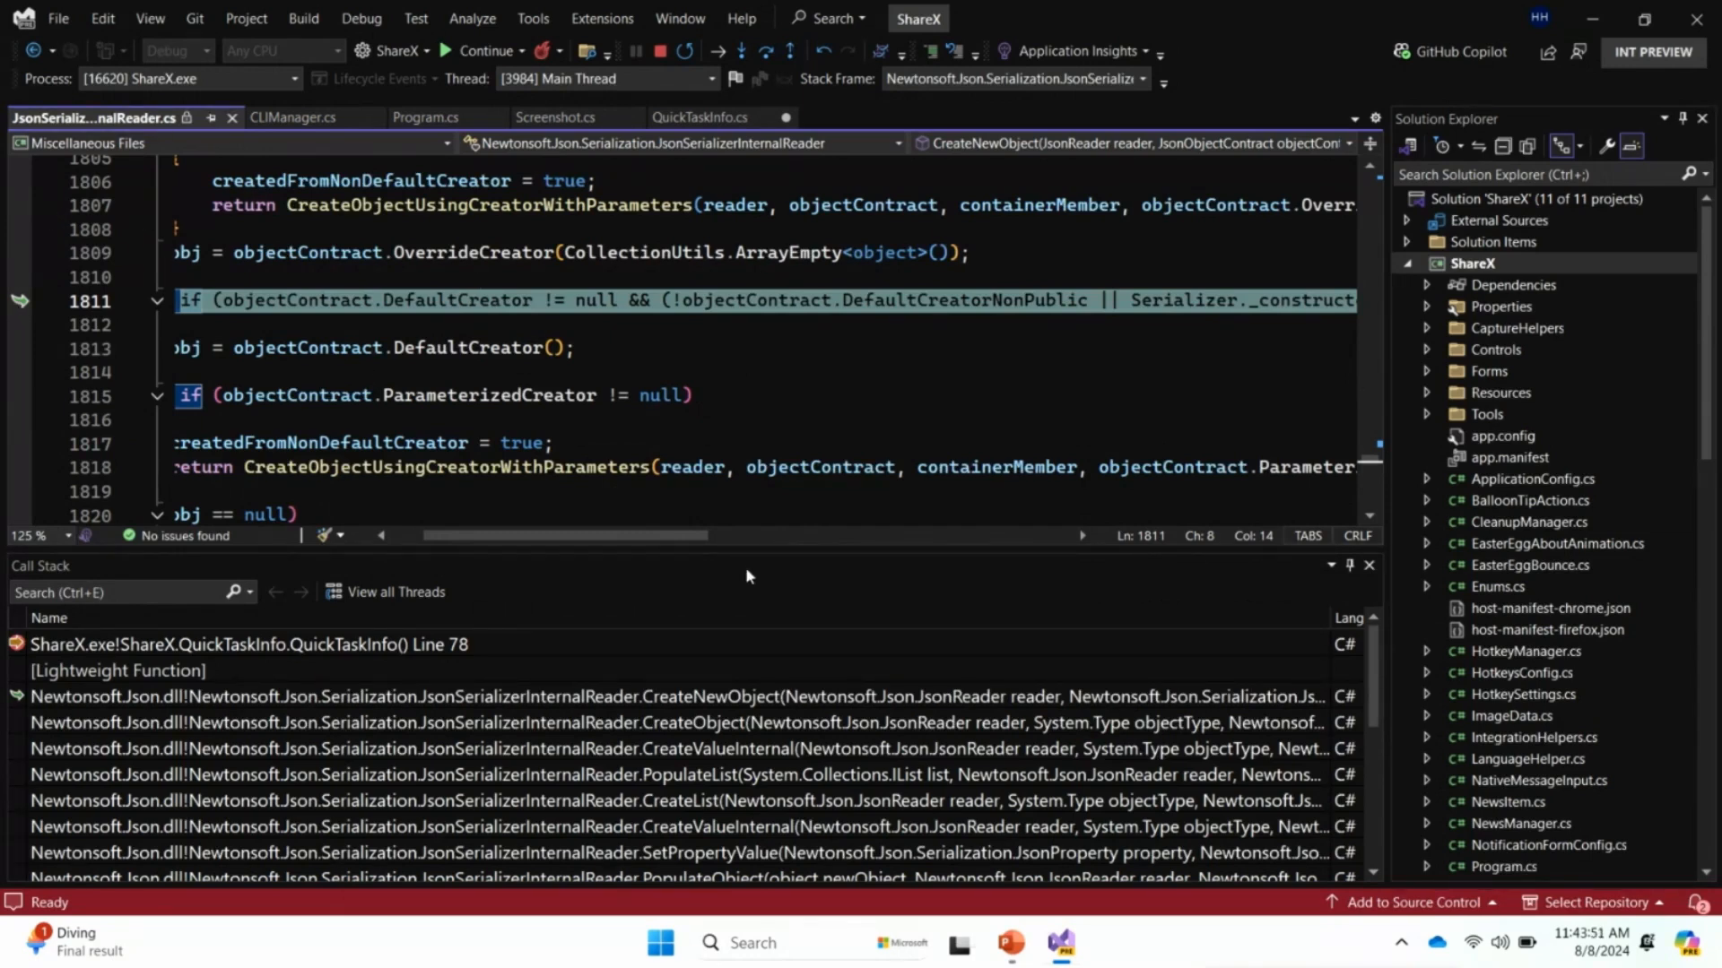
{"action": "left_click", "coordinate": [1406, 222]}
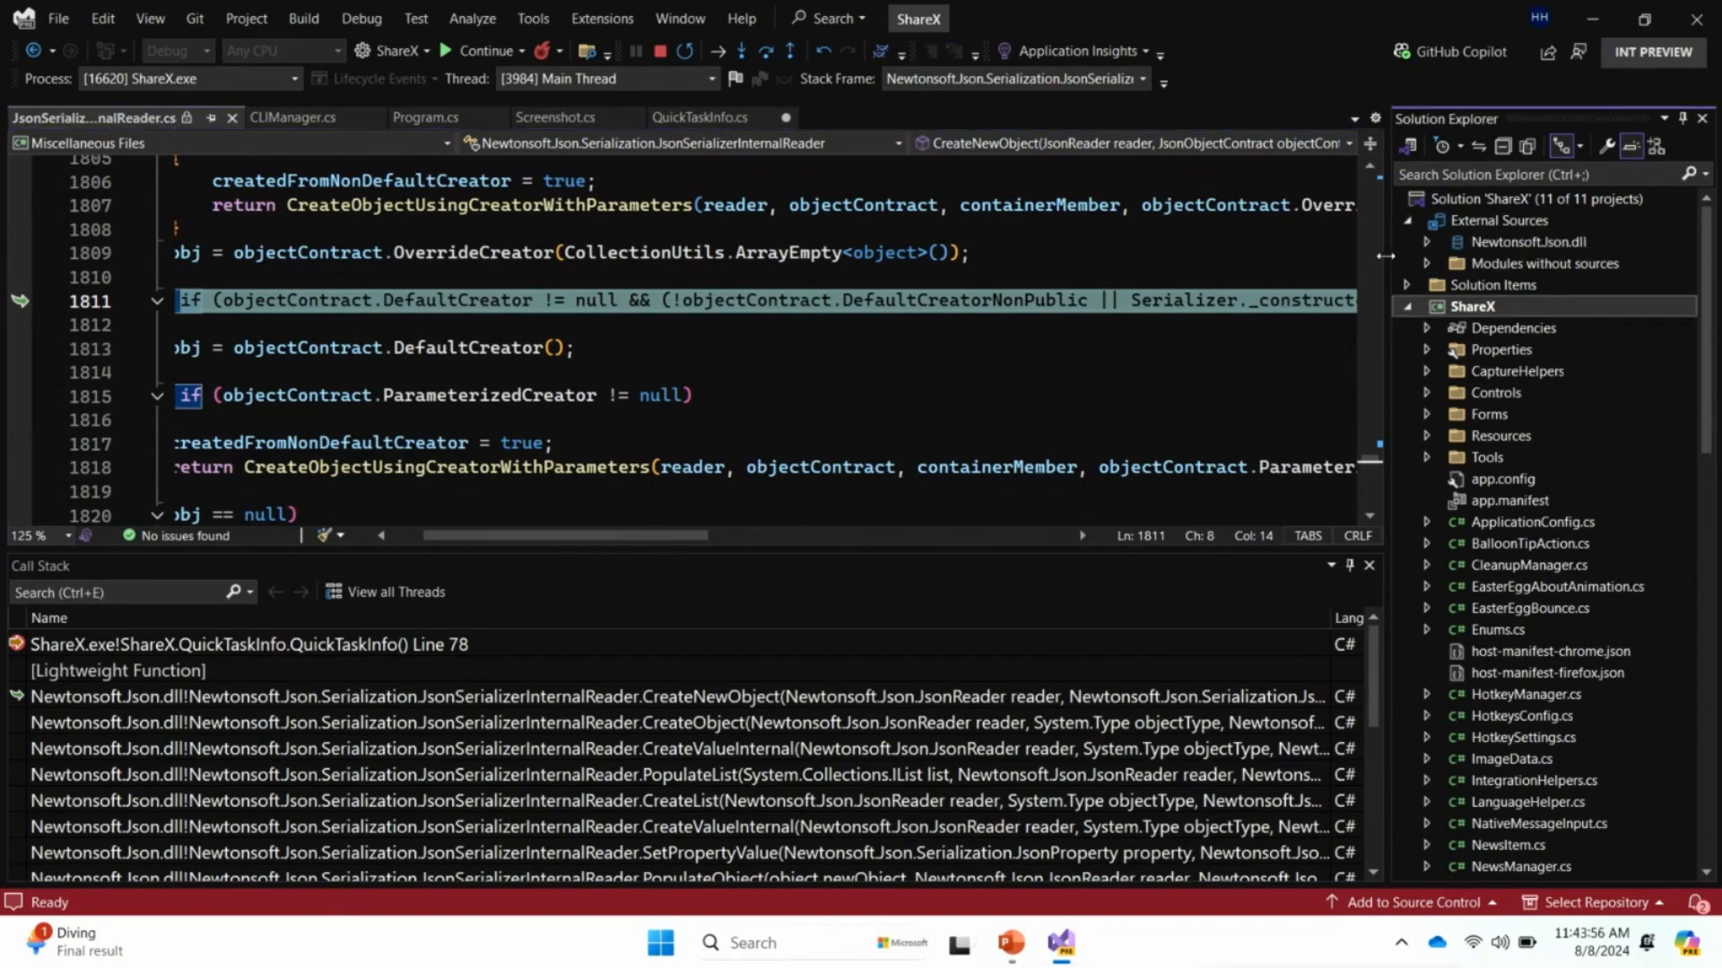
{"action": "left_click_drag", "start_coordinate": [1386, 256], "coordinate": [1237, 255]}
{"action": "left_click", "coordinate": [1278, 266]}
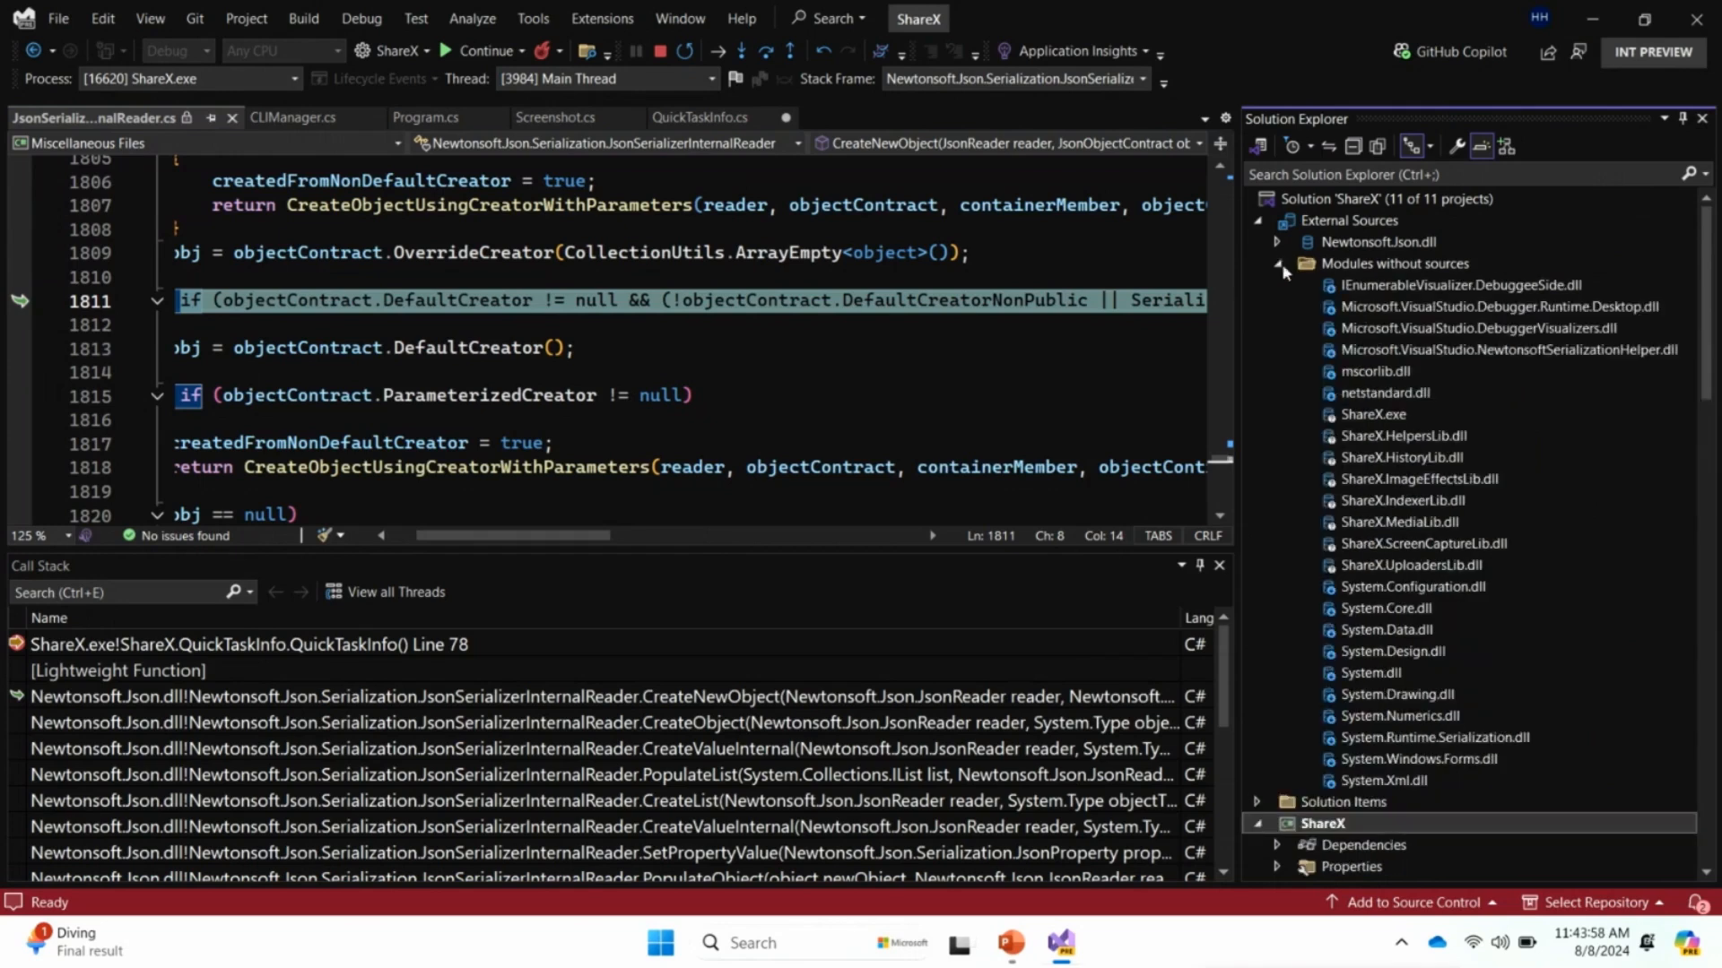
{"action": "left_click", "coordinate": [1279, 265]}
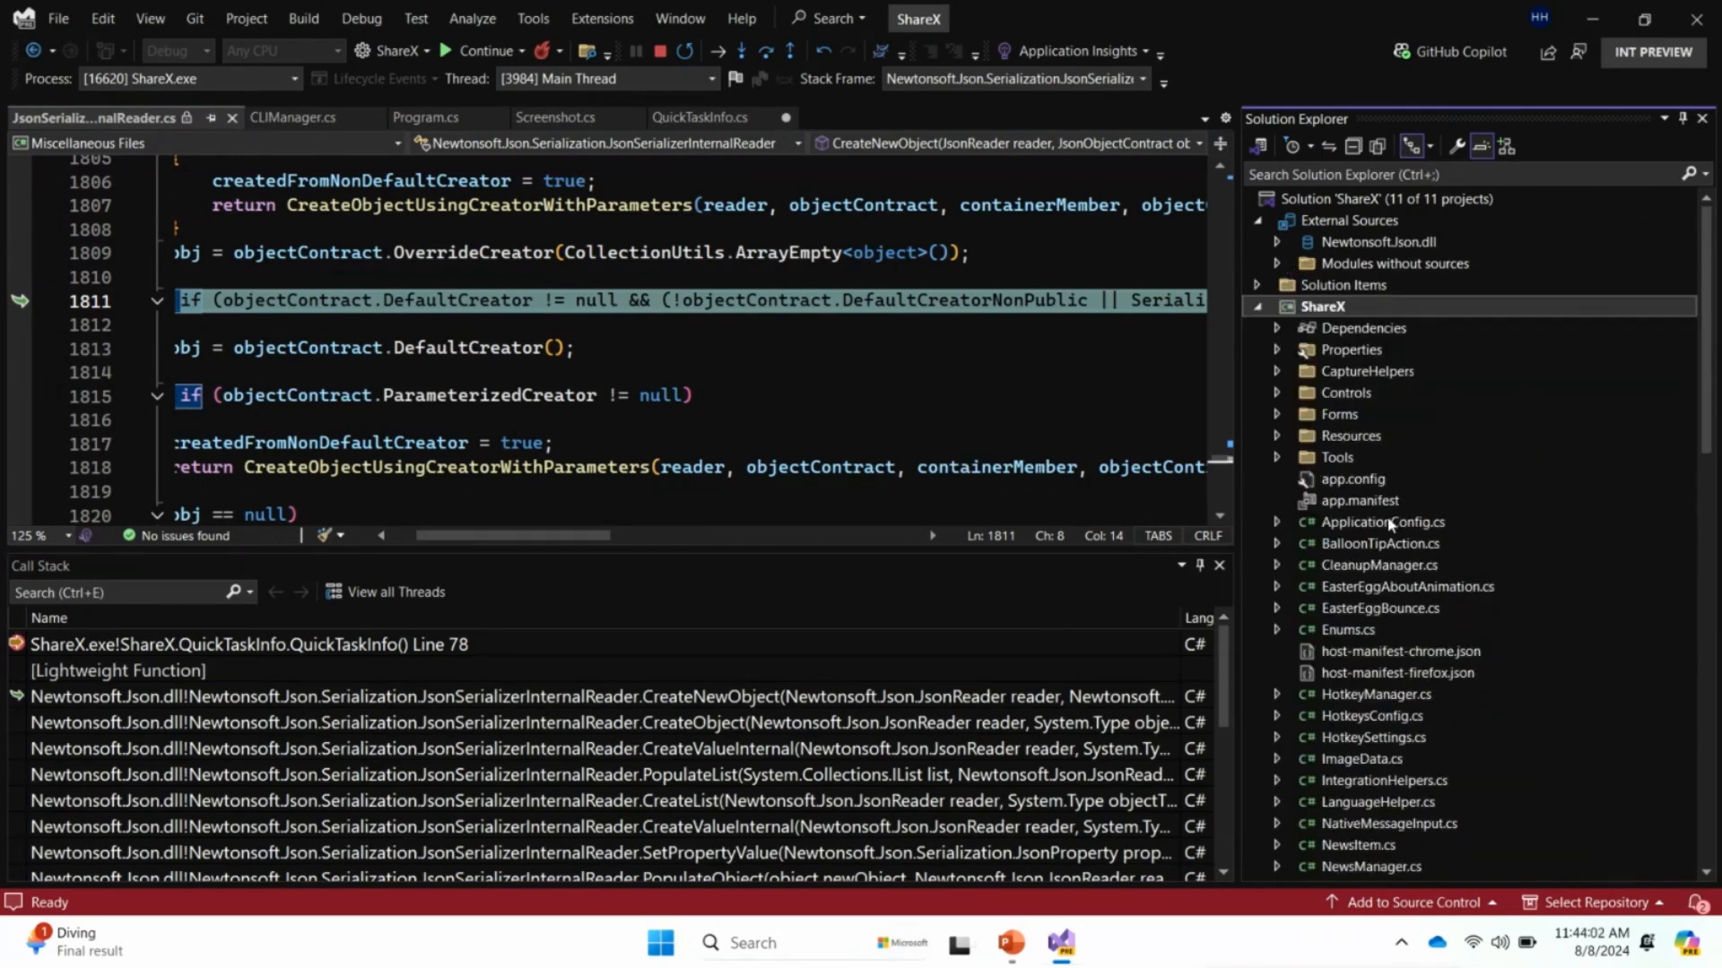
Try a breakpoint on line 1811, dismiss the bind error, and select the CreateValueInternal frame
{"action": "left_click", "coordinate": [18, 300]}
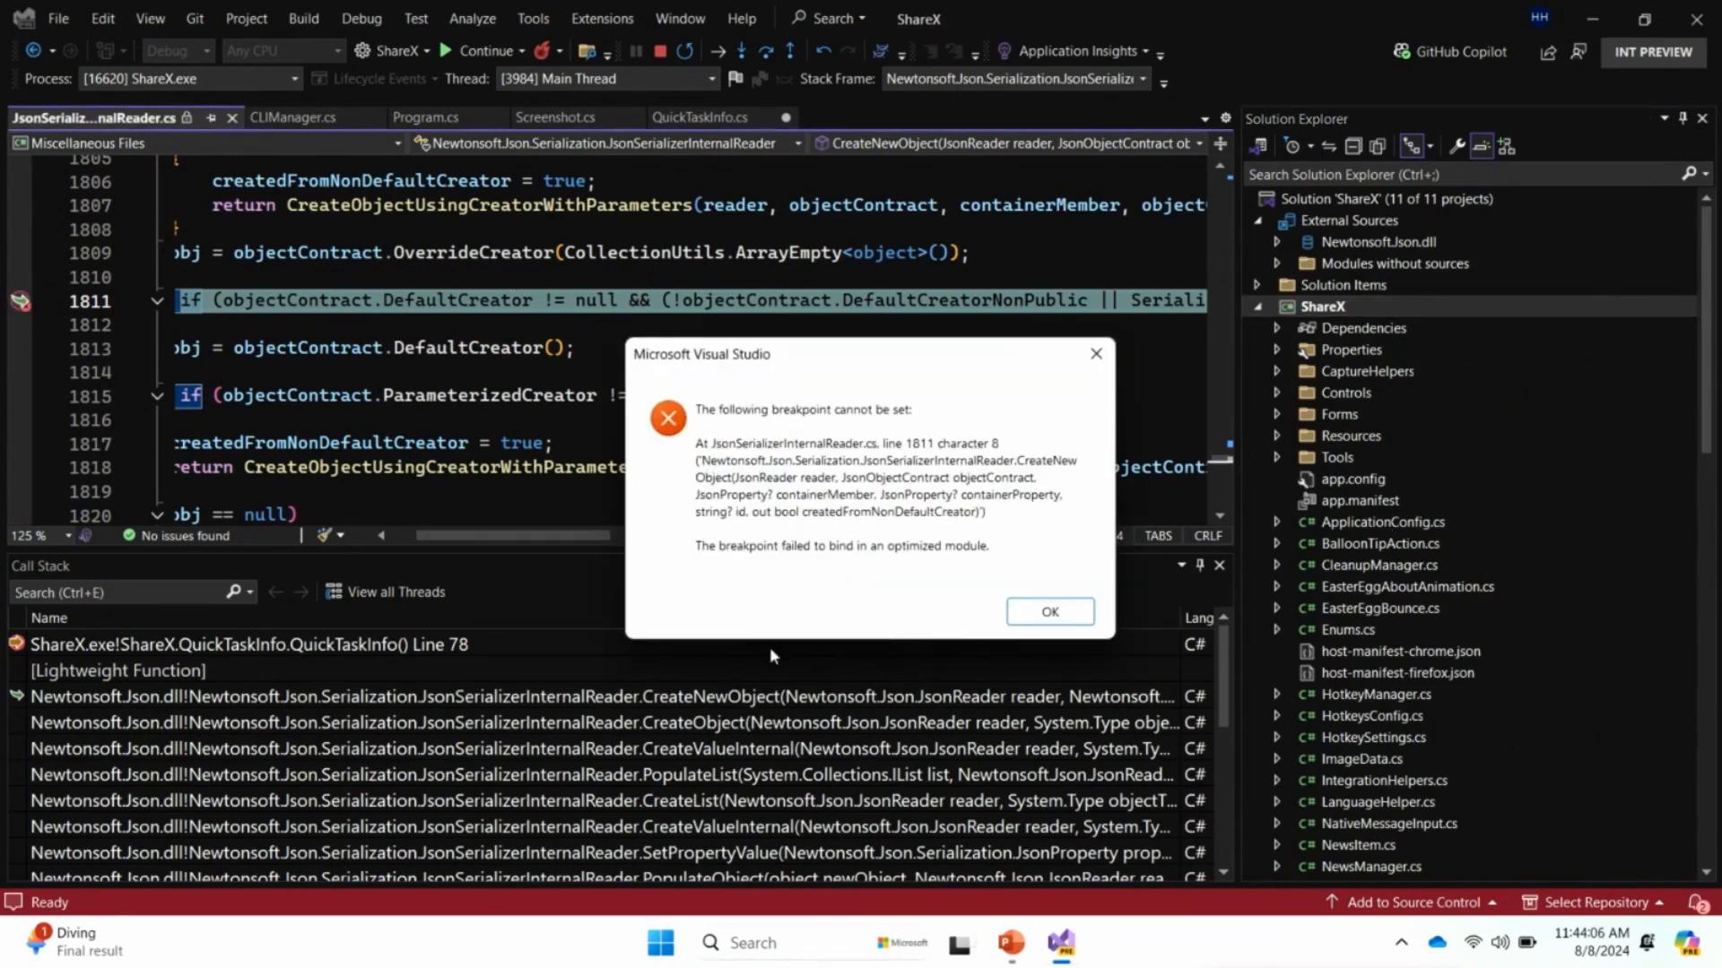
{"action": "left_click", "coordinate": [1049, 612]}
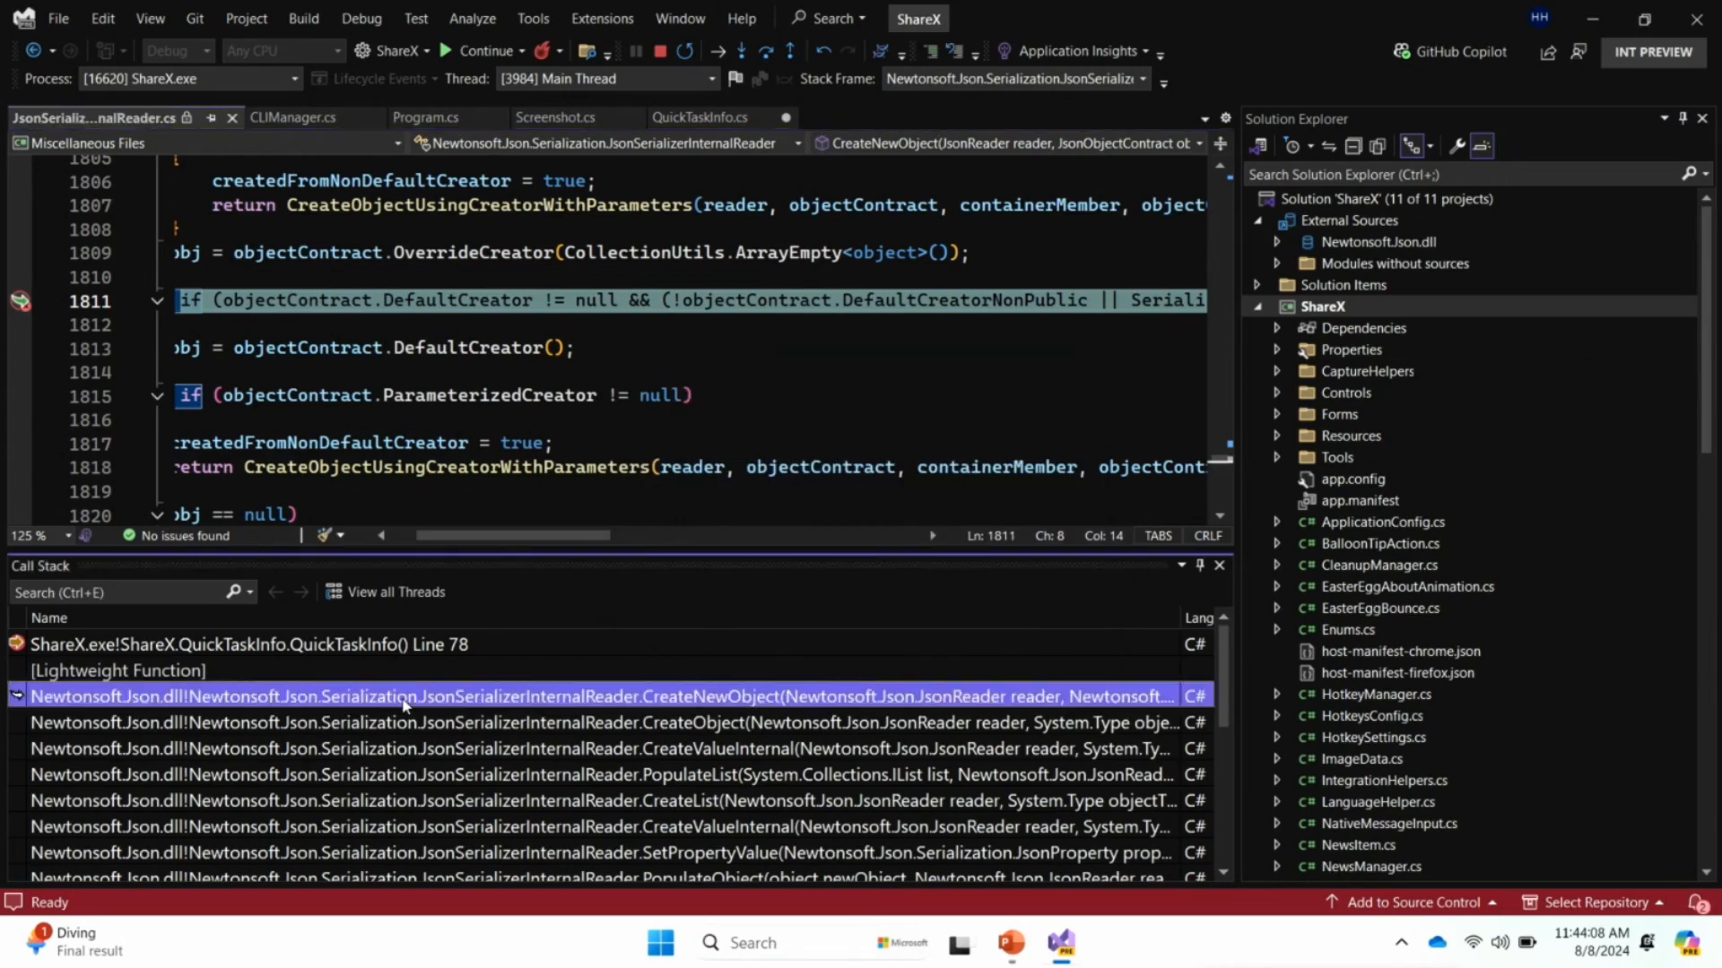
{"action": "left_click", "coordinate": [316, 743]}
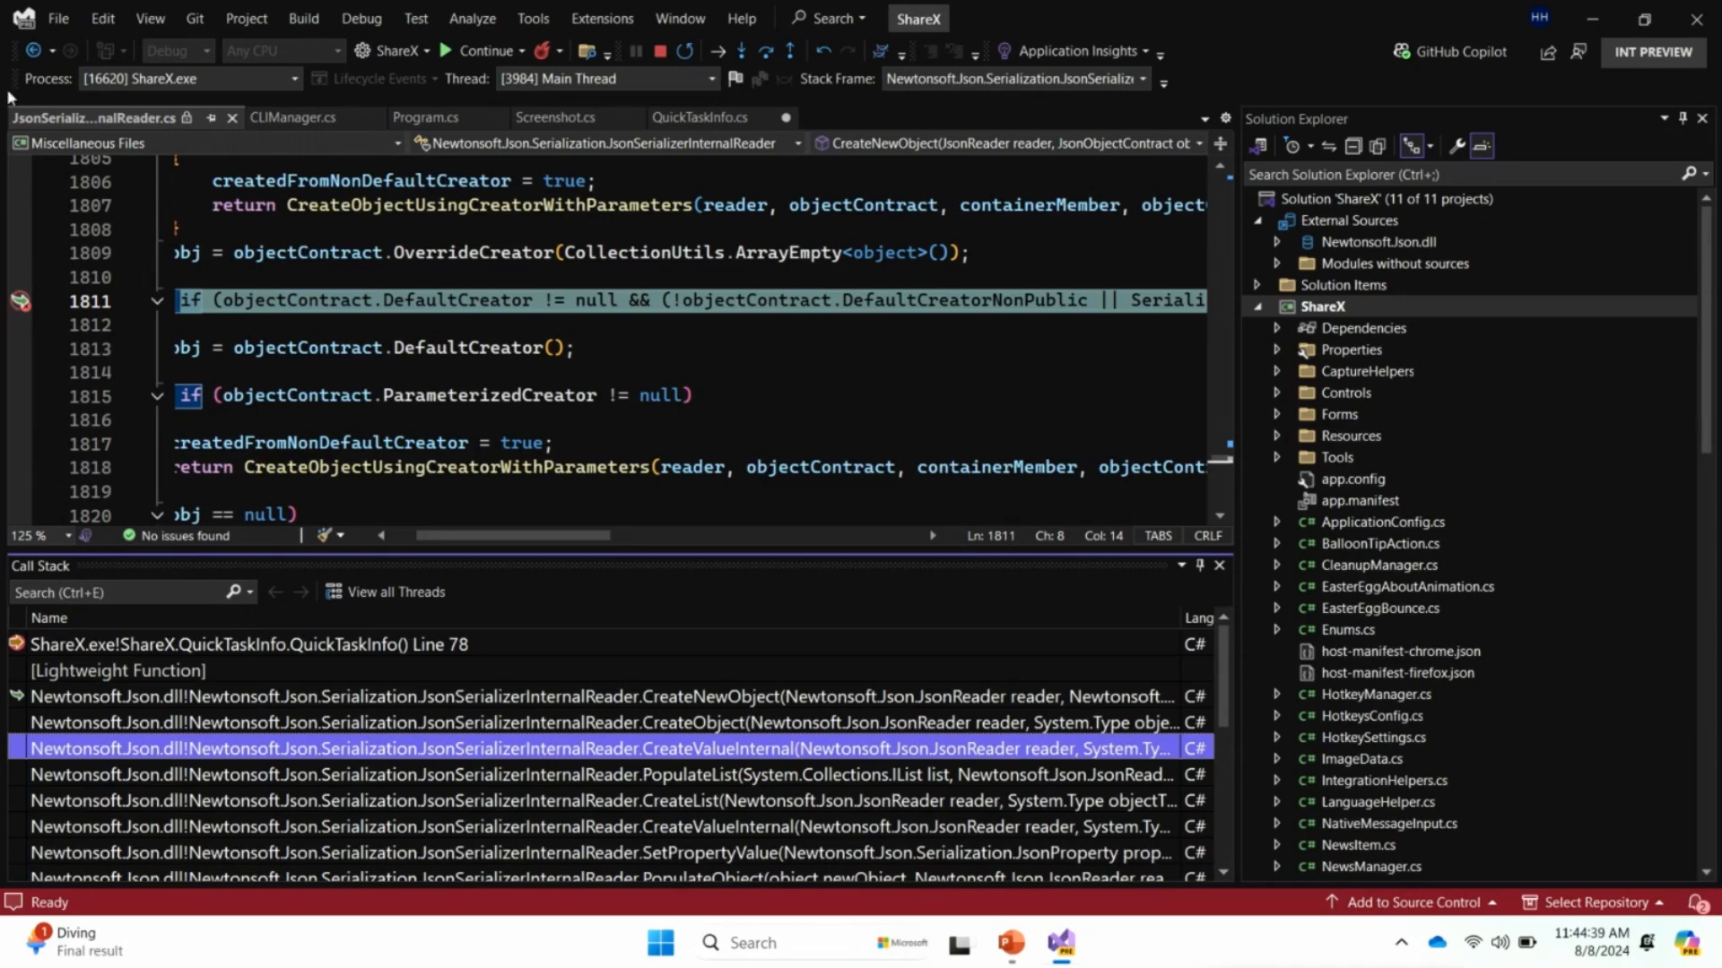
Remove the line 1811 breakpoint, close the Call Stack, and continue until ShareX's main window appears
{"action": "left_click", "coordinate": [21, 306]}
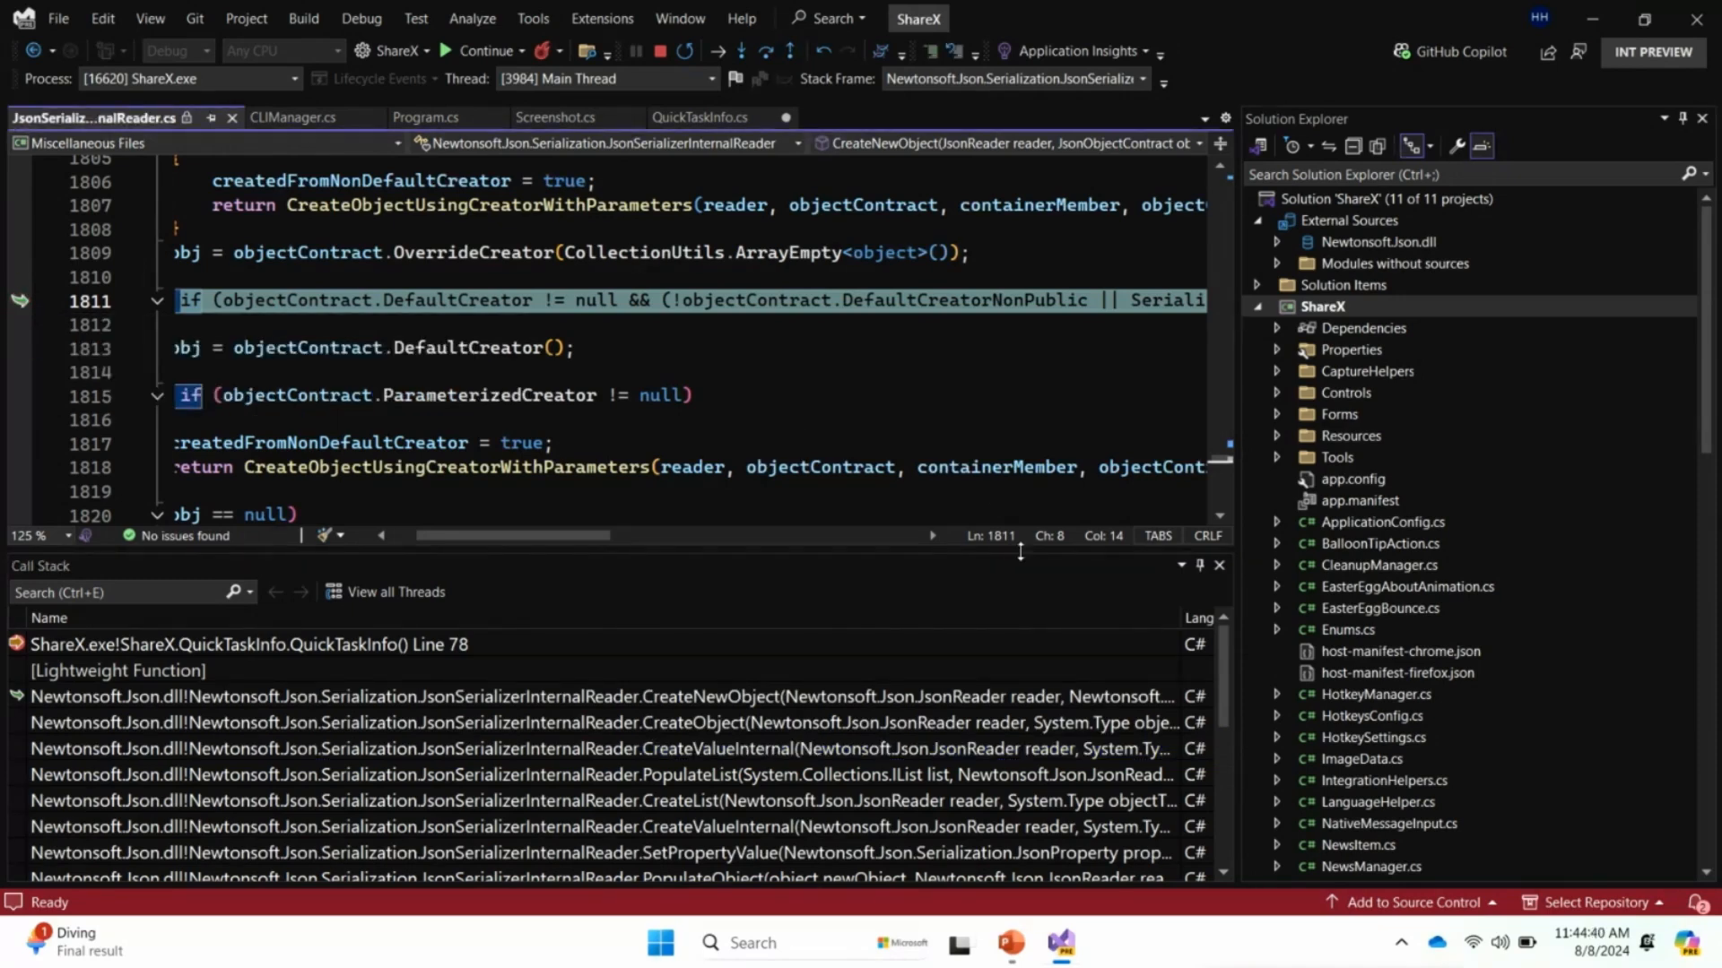
{"action": "left_click", "coordinate": [1218, 565]}
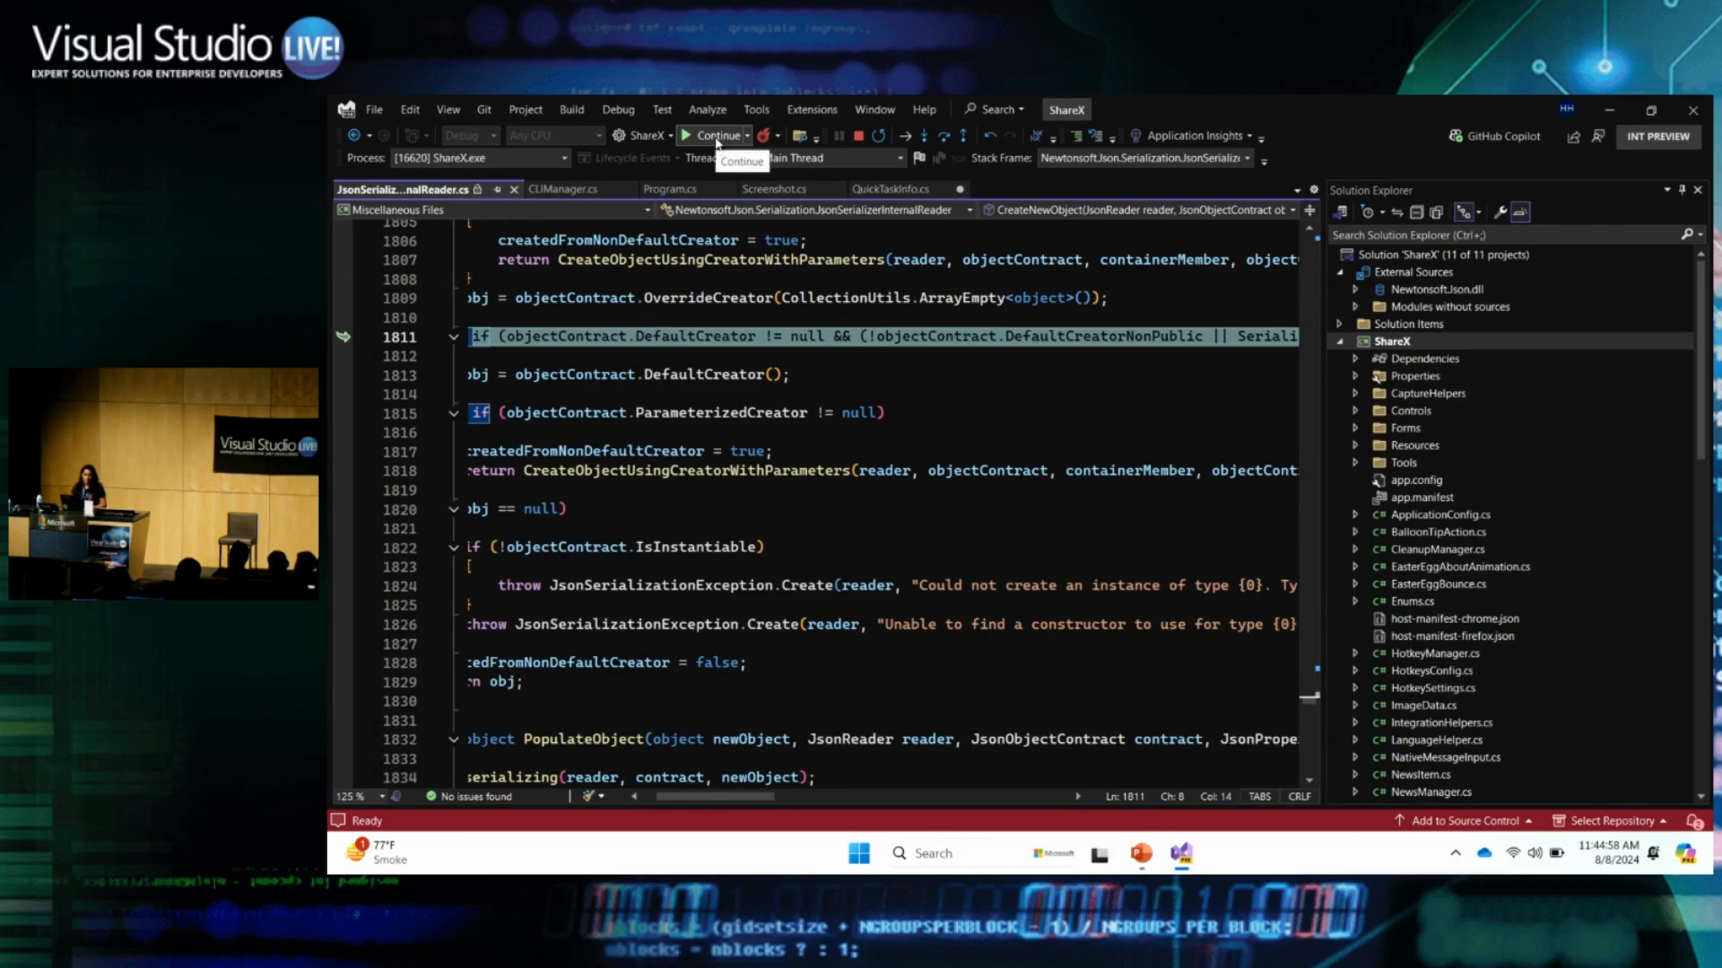
{"action": "left_click", "coordinate": [714, 137]}
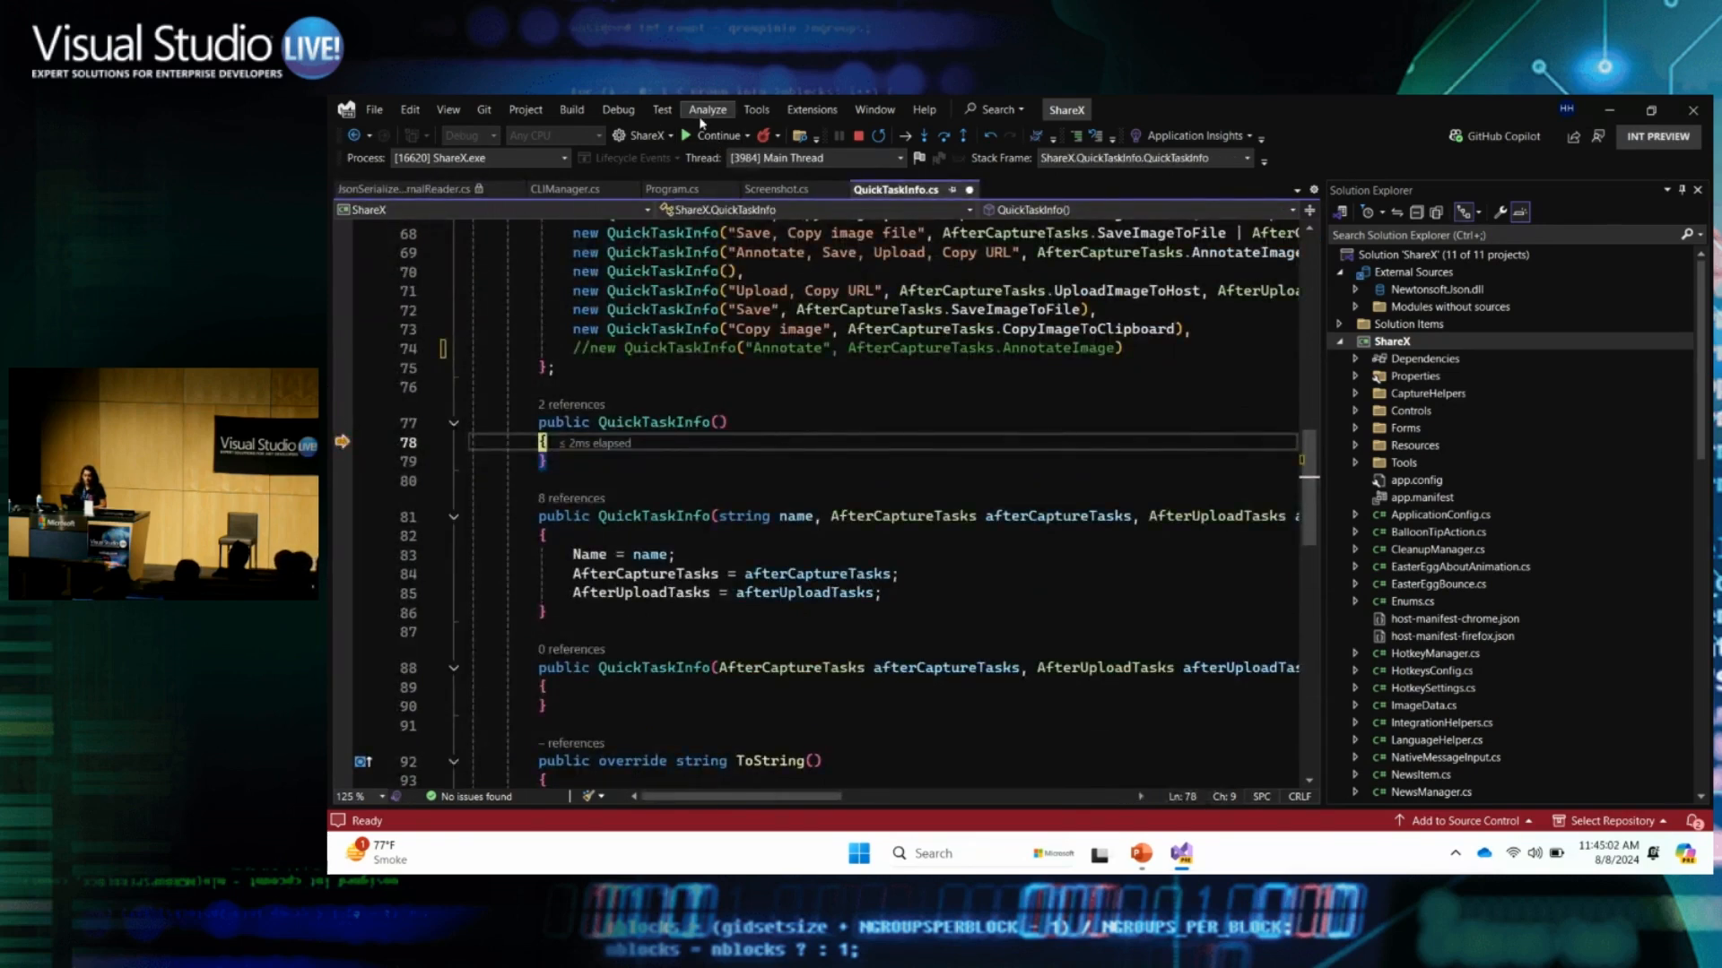
{"action": "left_click", "coordinate": [708, 136]}
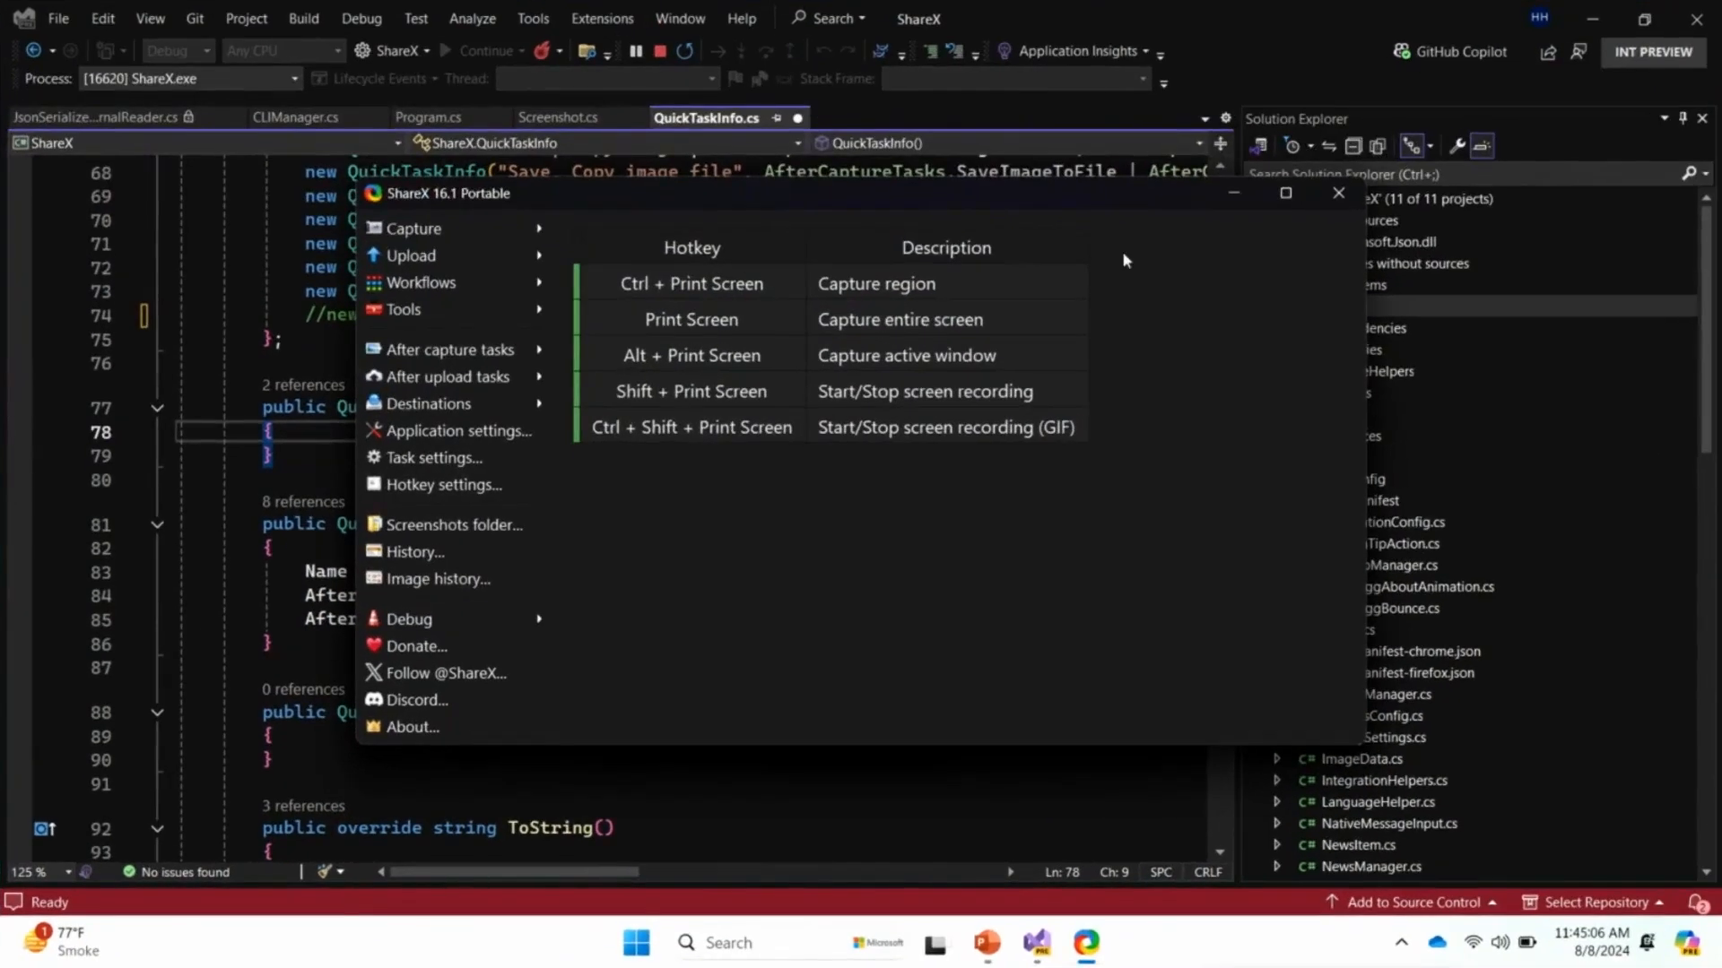
Trigger a Fullscreen capture in ShareX, hitting the Screenshot.cs line 47 breakpoint
{"action": "left_click_drag", "start_coordinate": [1174, 206], "coordinate": [1146, 226]}
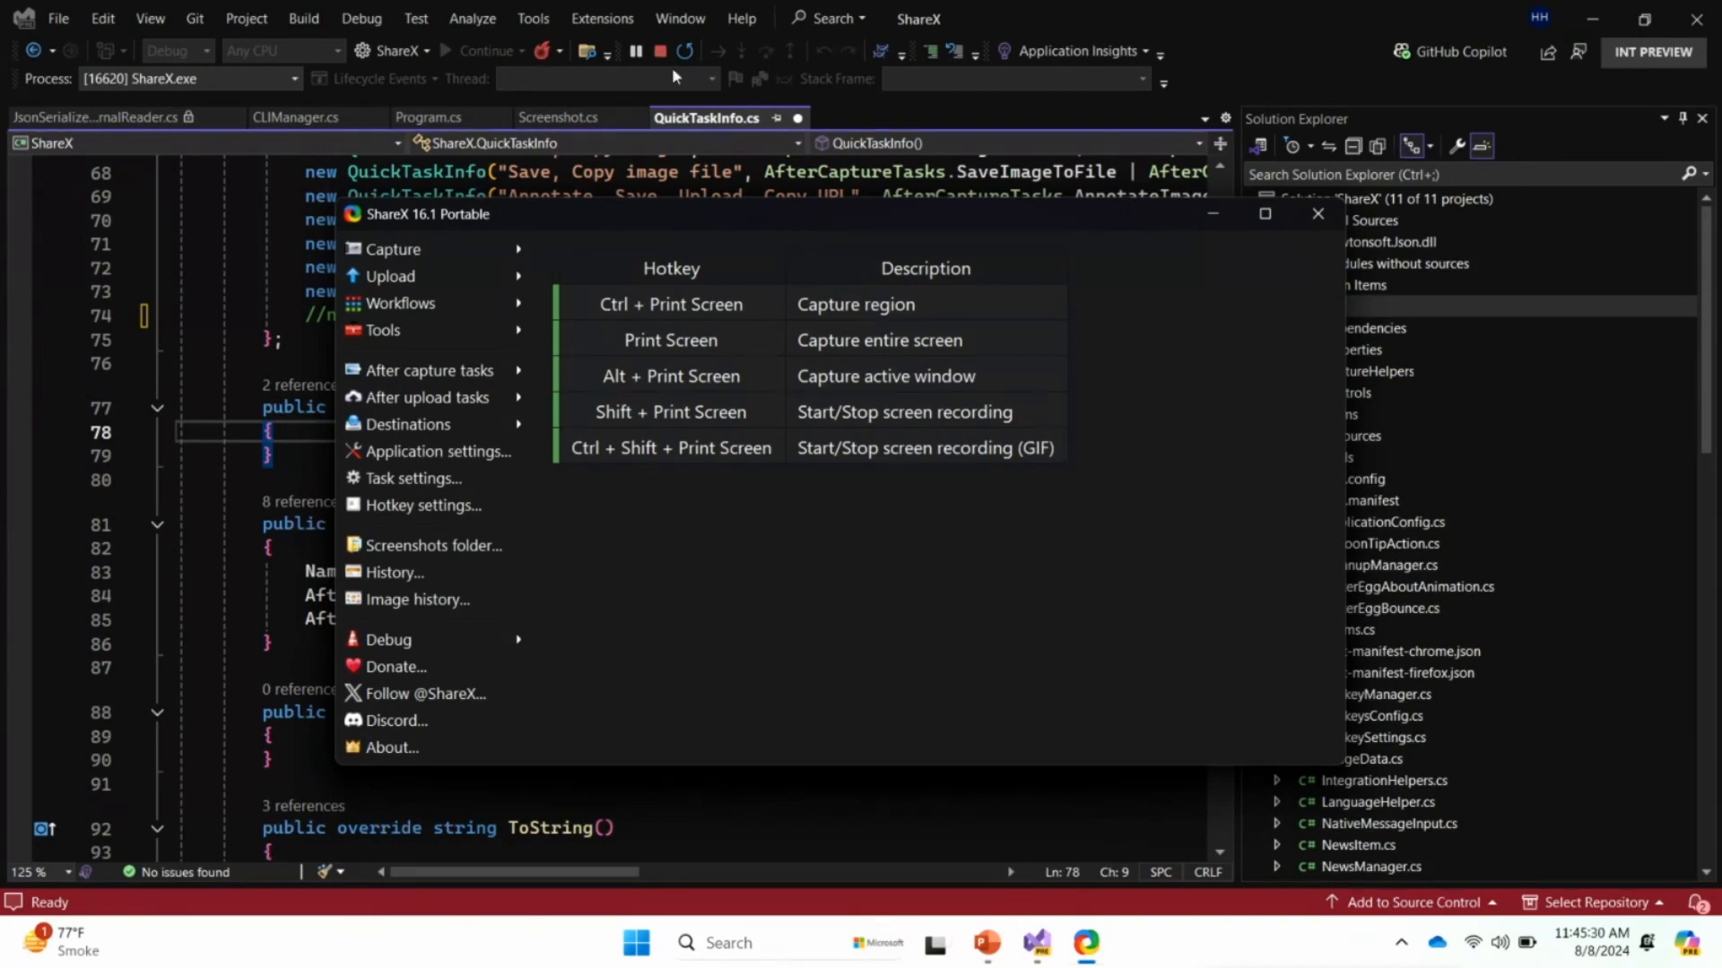
{"action": "mouse_move", "coordinate": [412, 229]}
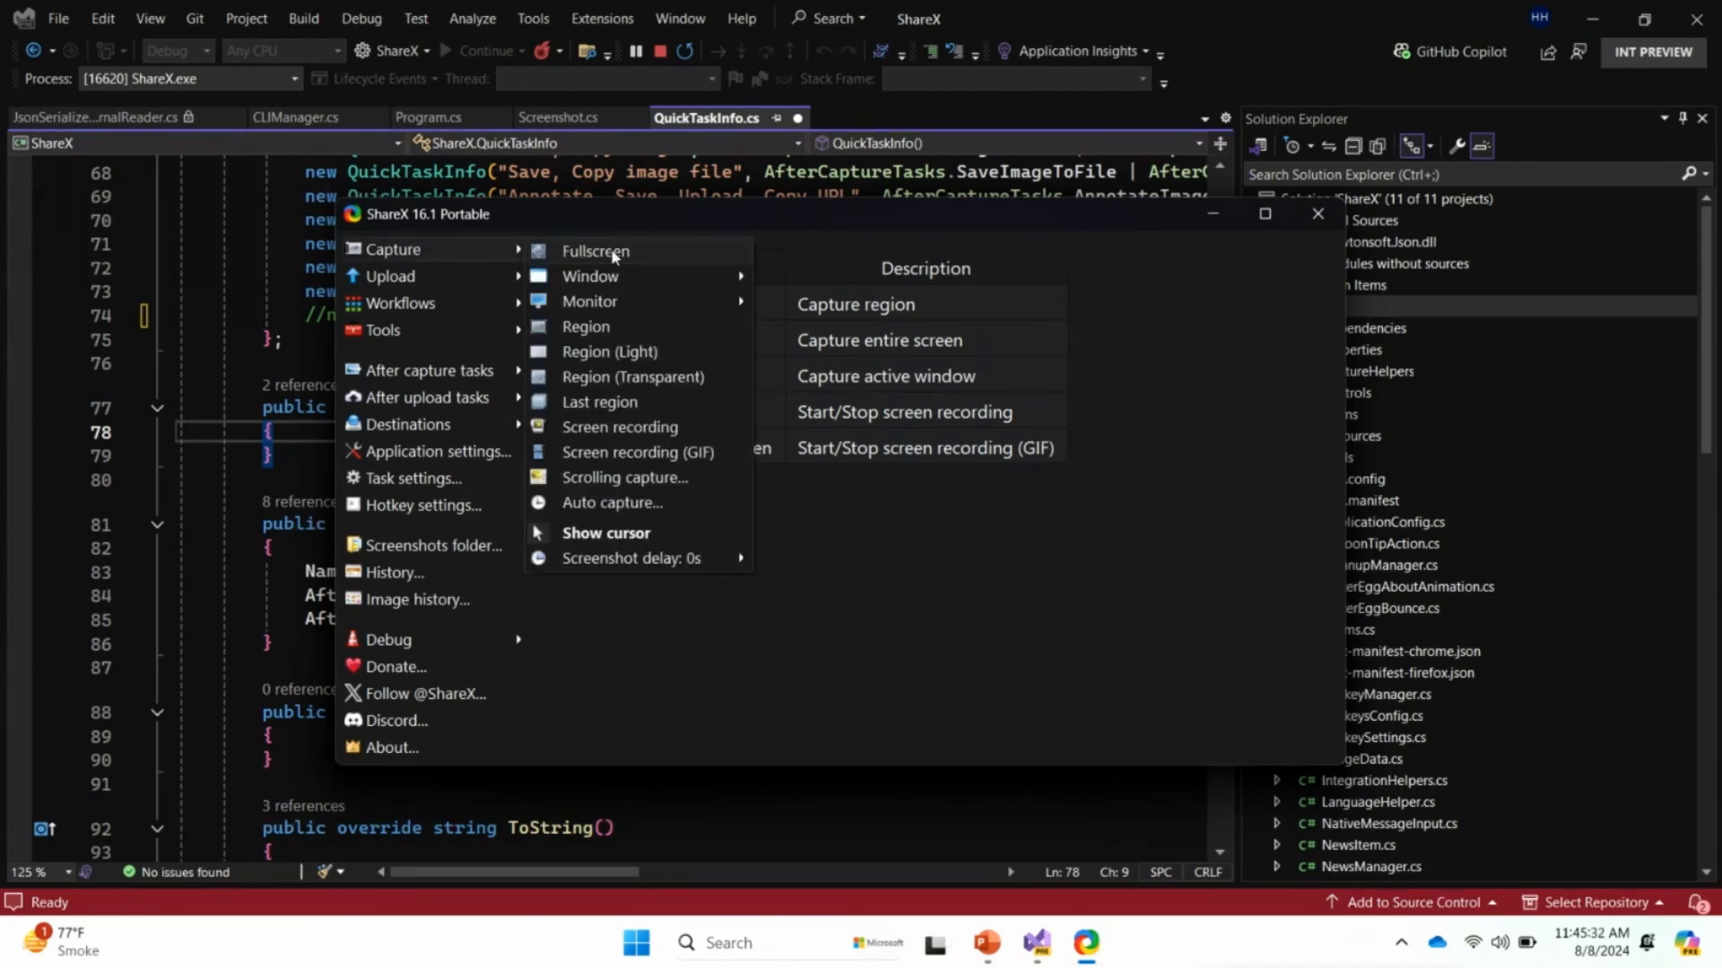
{"action": "left_click", "coordinate": [613, 256]}
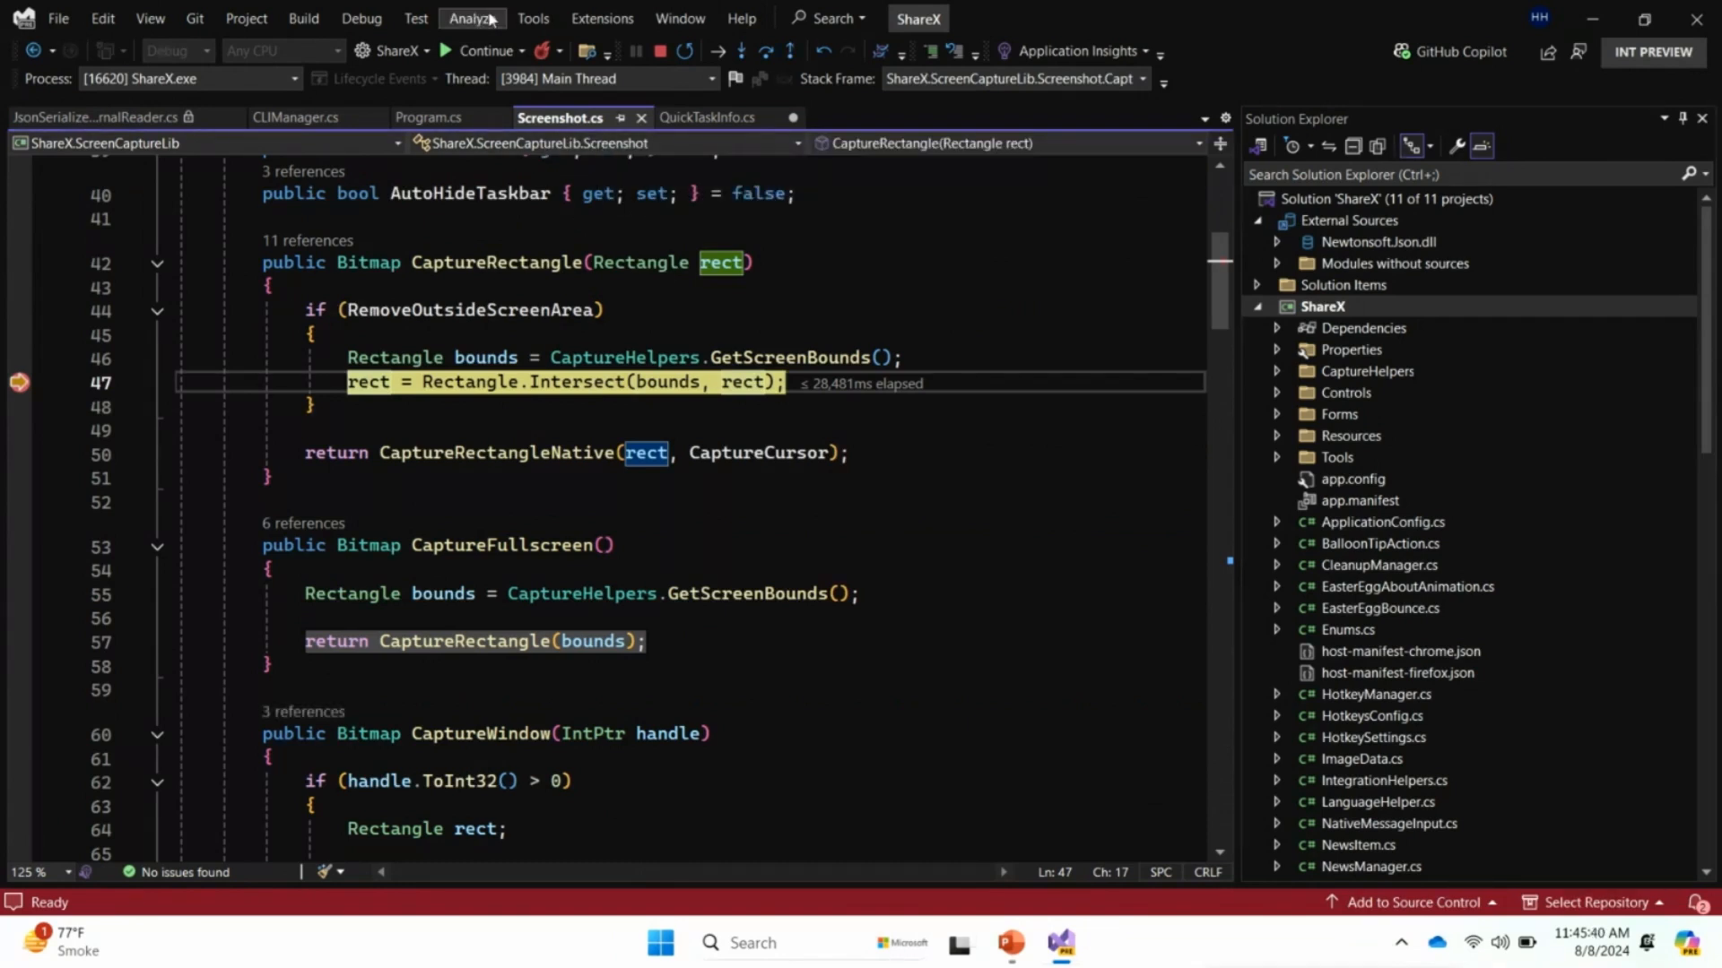
Show the Locals window docked below the code, enlarged to list this, rect and bounds
{"action": "left_click", "coordinate": [361, 21]}
{"action": "mouse_move", "coordinate": [398, 43]}
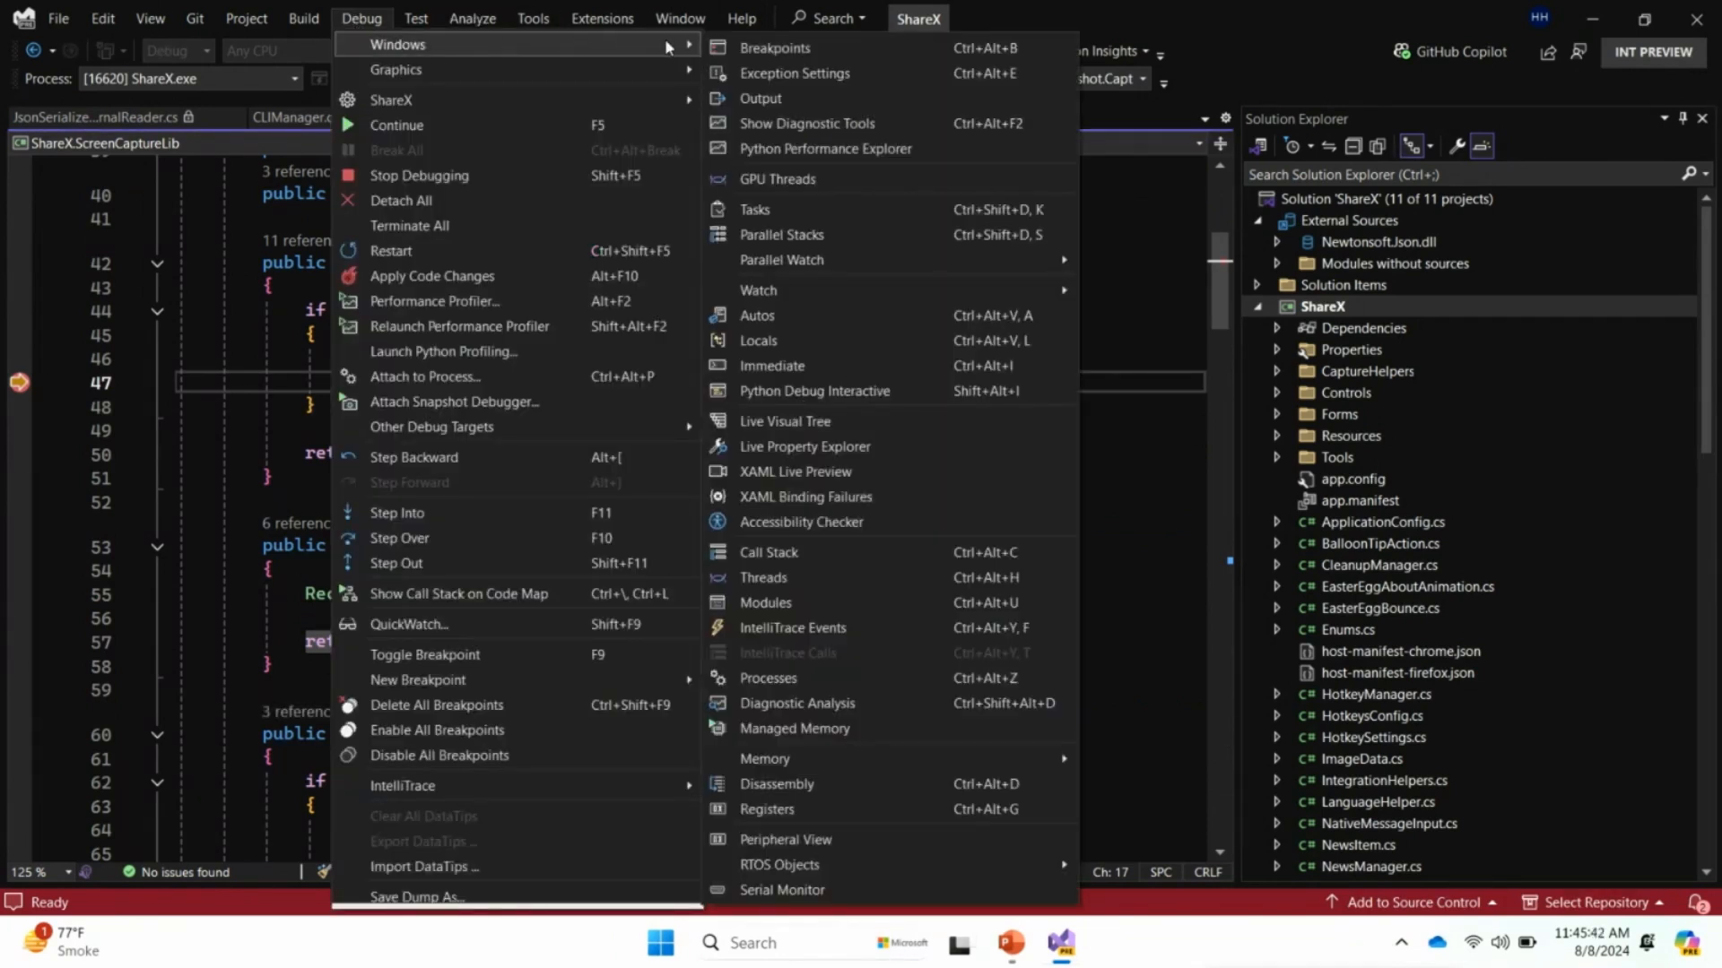
{"action": "left_click", "coordinate": [759, 342]}
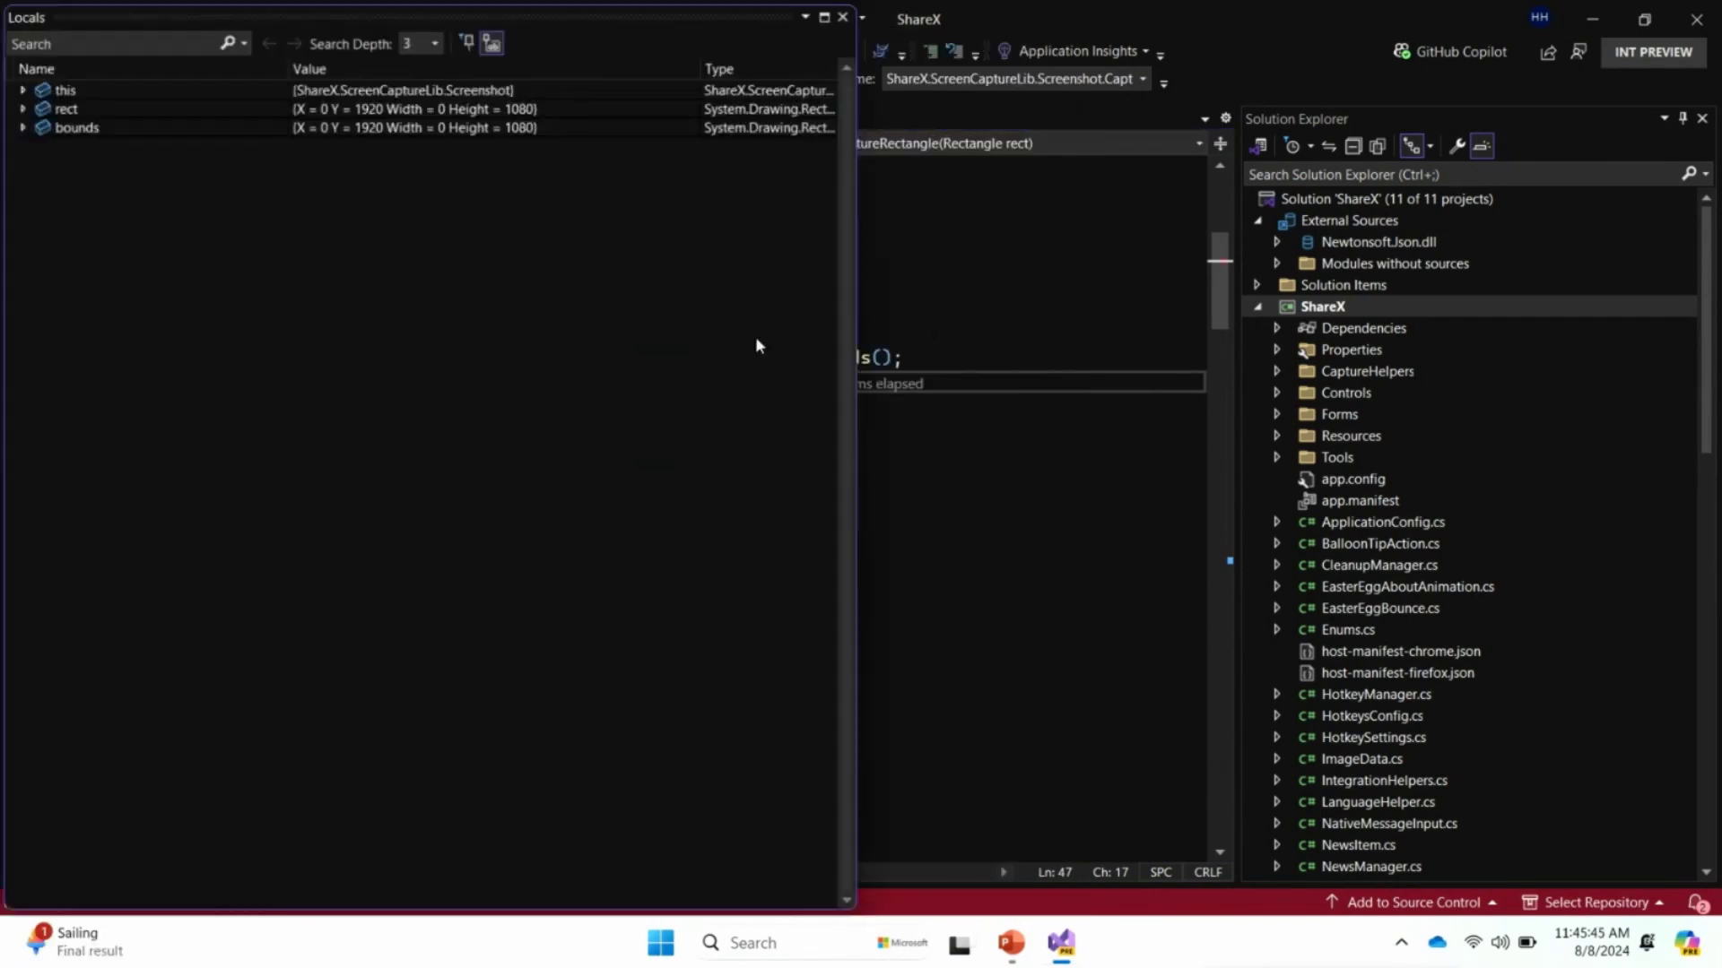
{"action": "left_click", "coordinate": [808, 14]}
{"action": "left_click", "coordinate": [848, 61]}
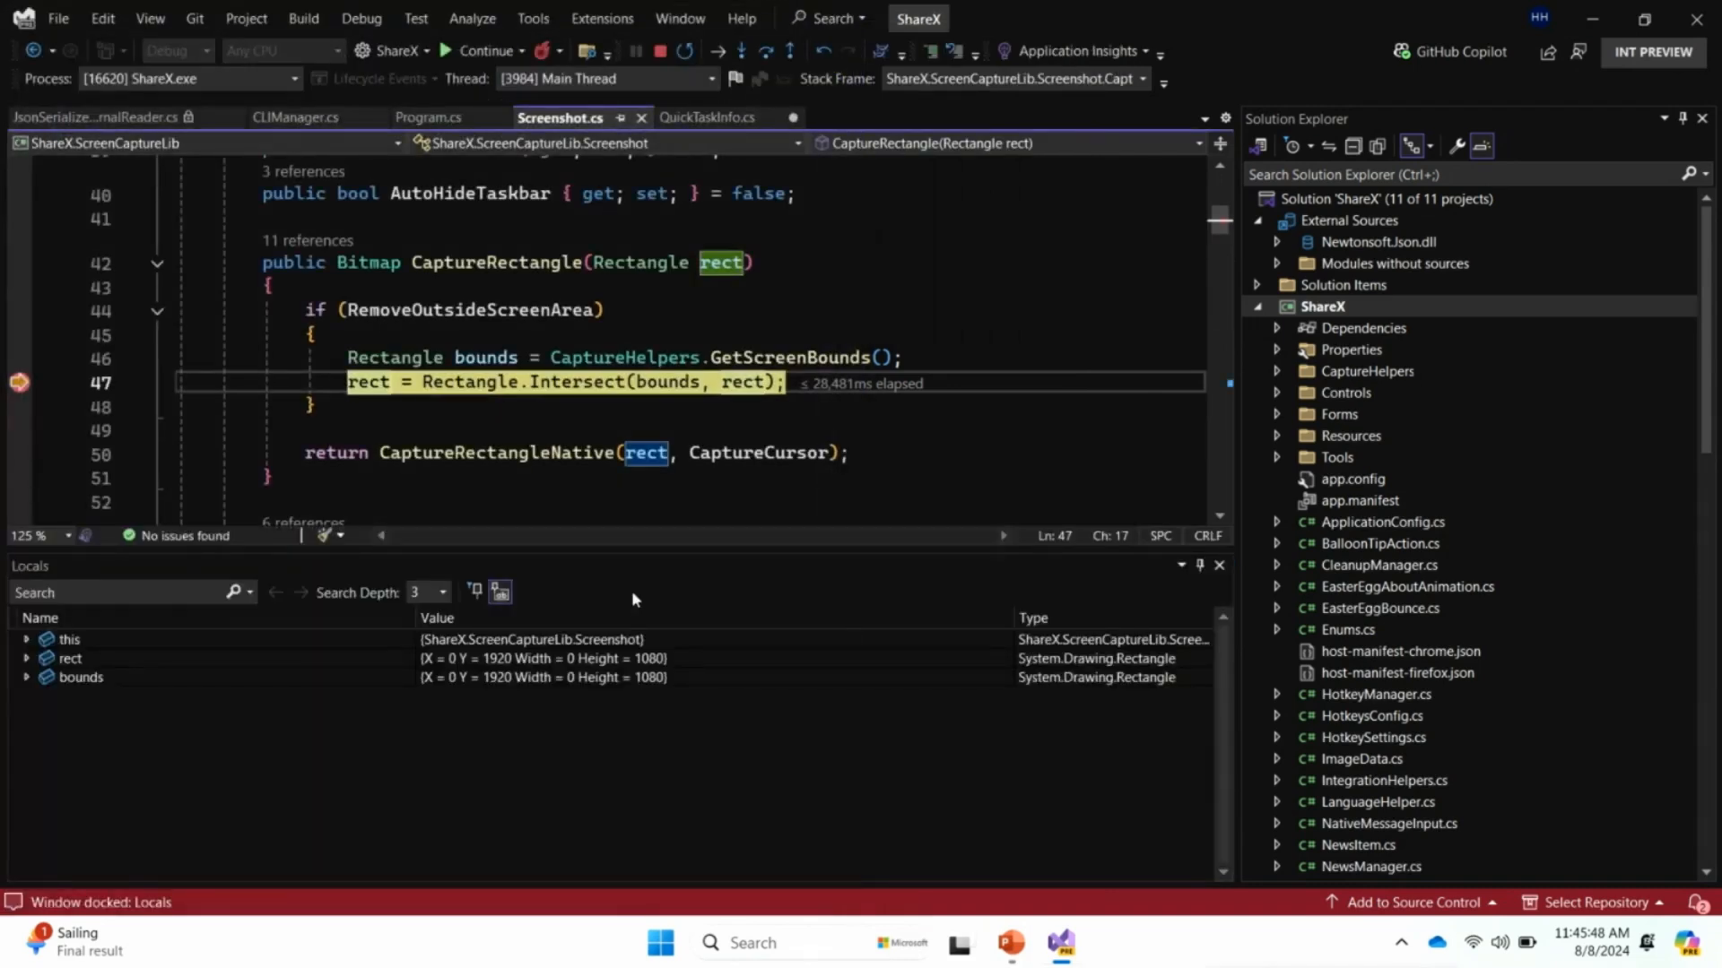
{"action": "left_click_drag", "start_coordinate": [648, 550], "coordinate": [648, 494]}
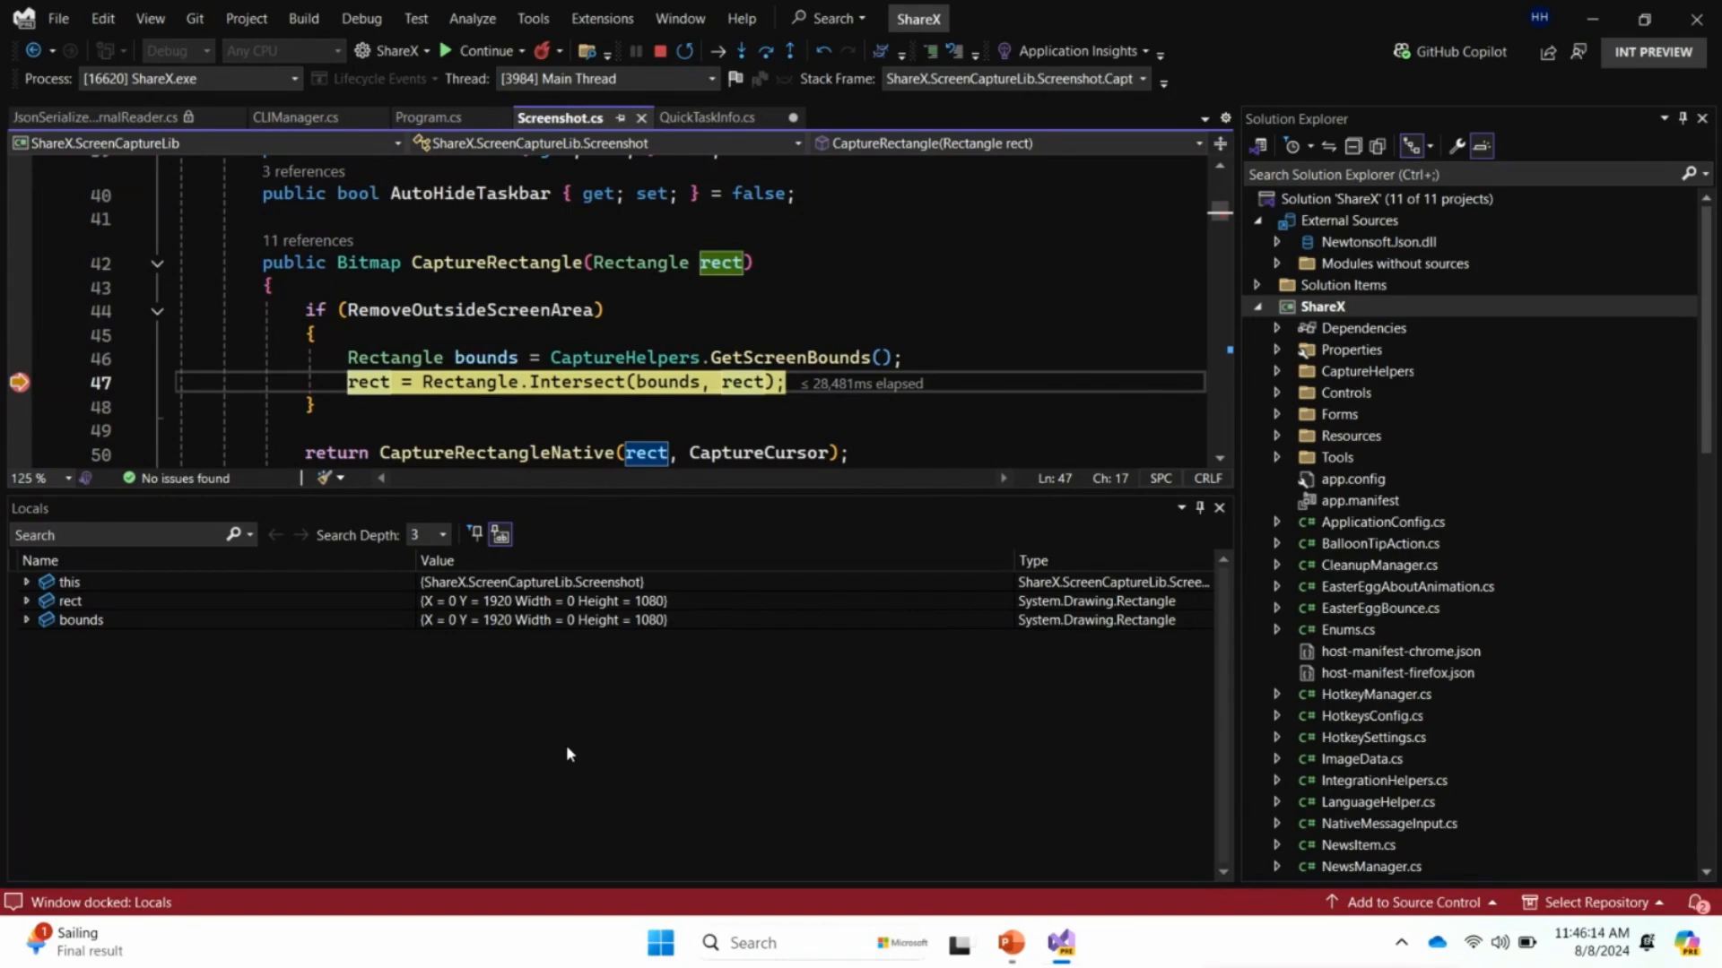
Ask Copilot about the bounds local and widen the chat panel to read its explanation
{"action": "right_click", "coordinate": [561, 618]}
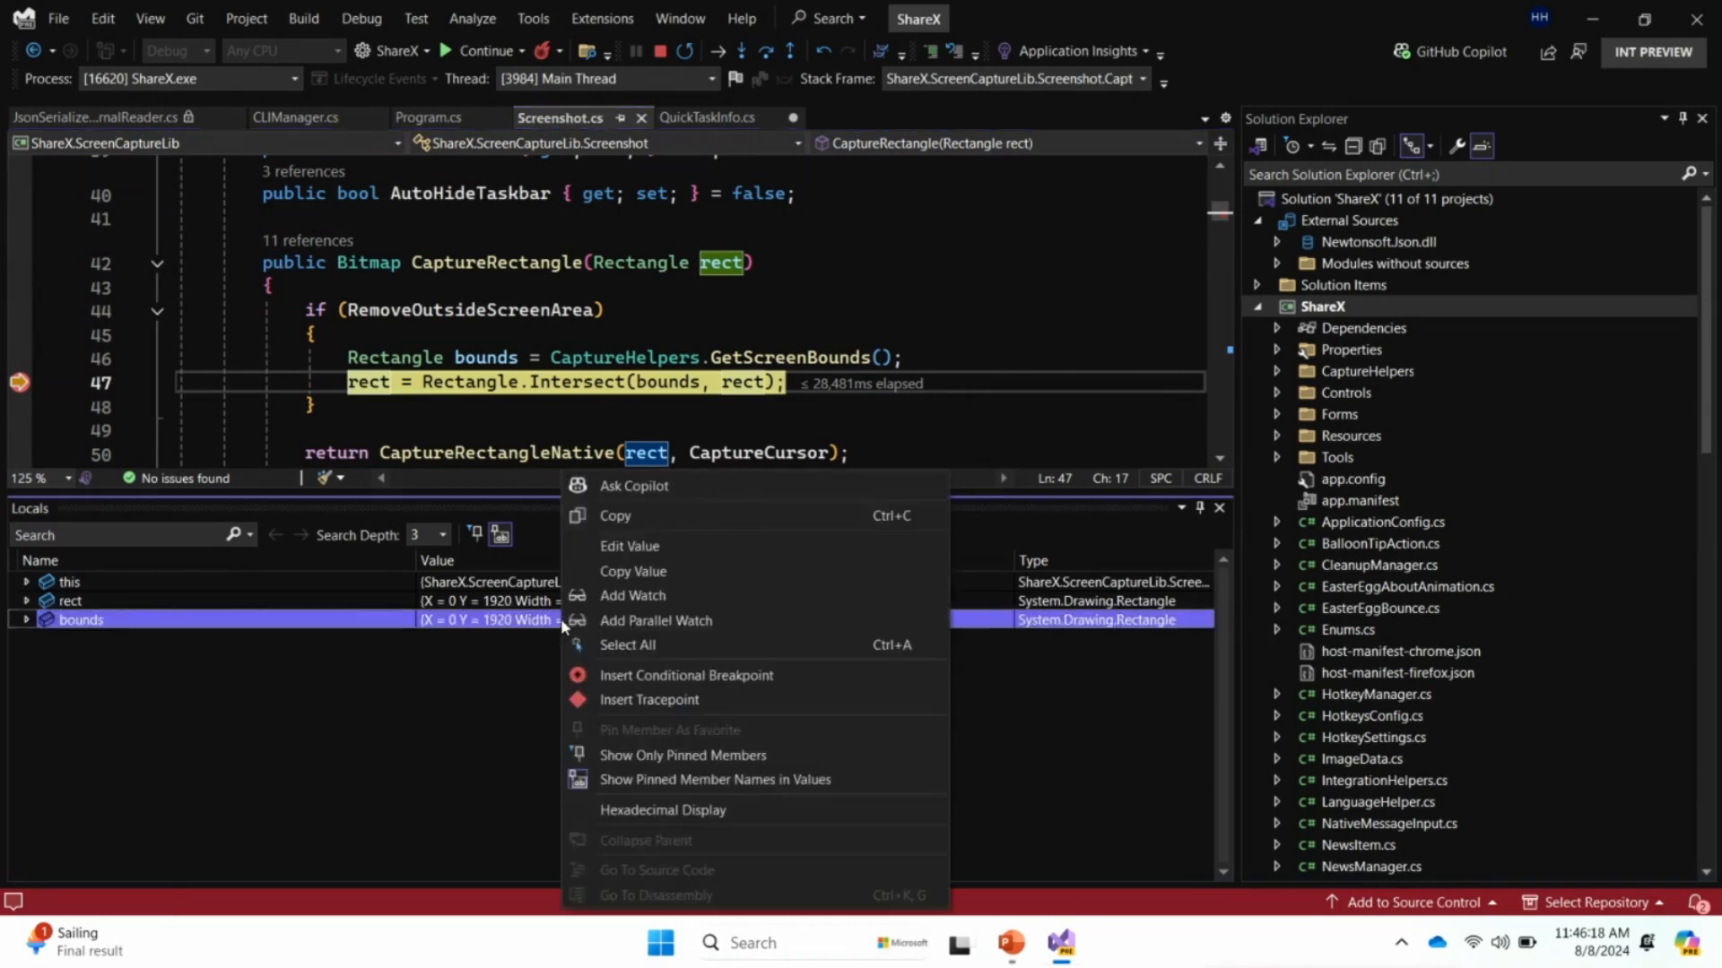
{"action": "left_click", "coordinate": [618, 491]}
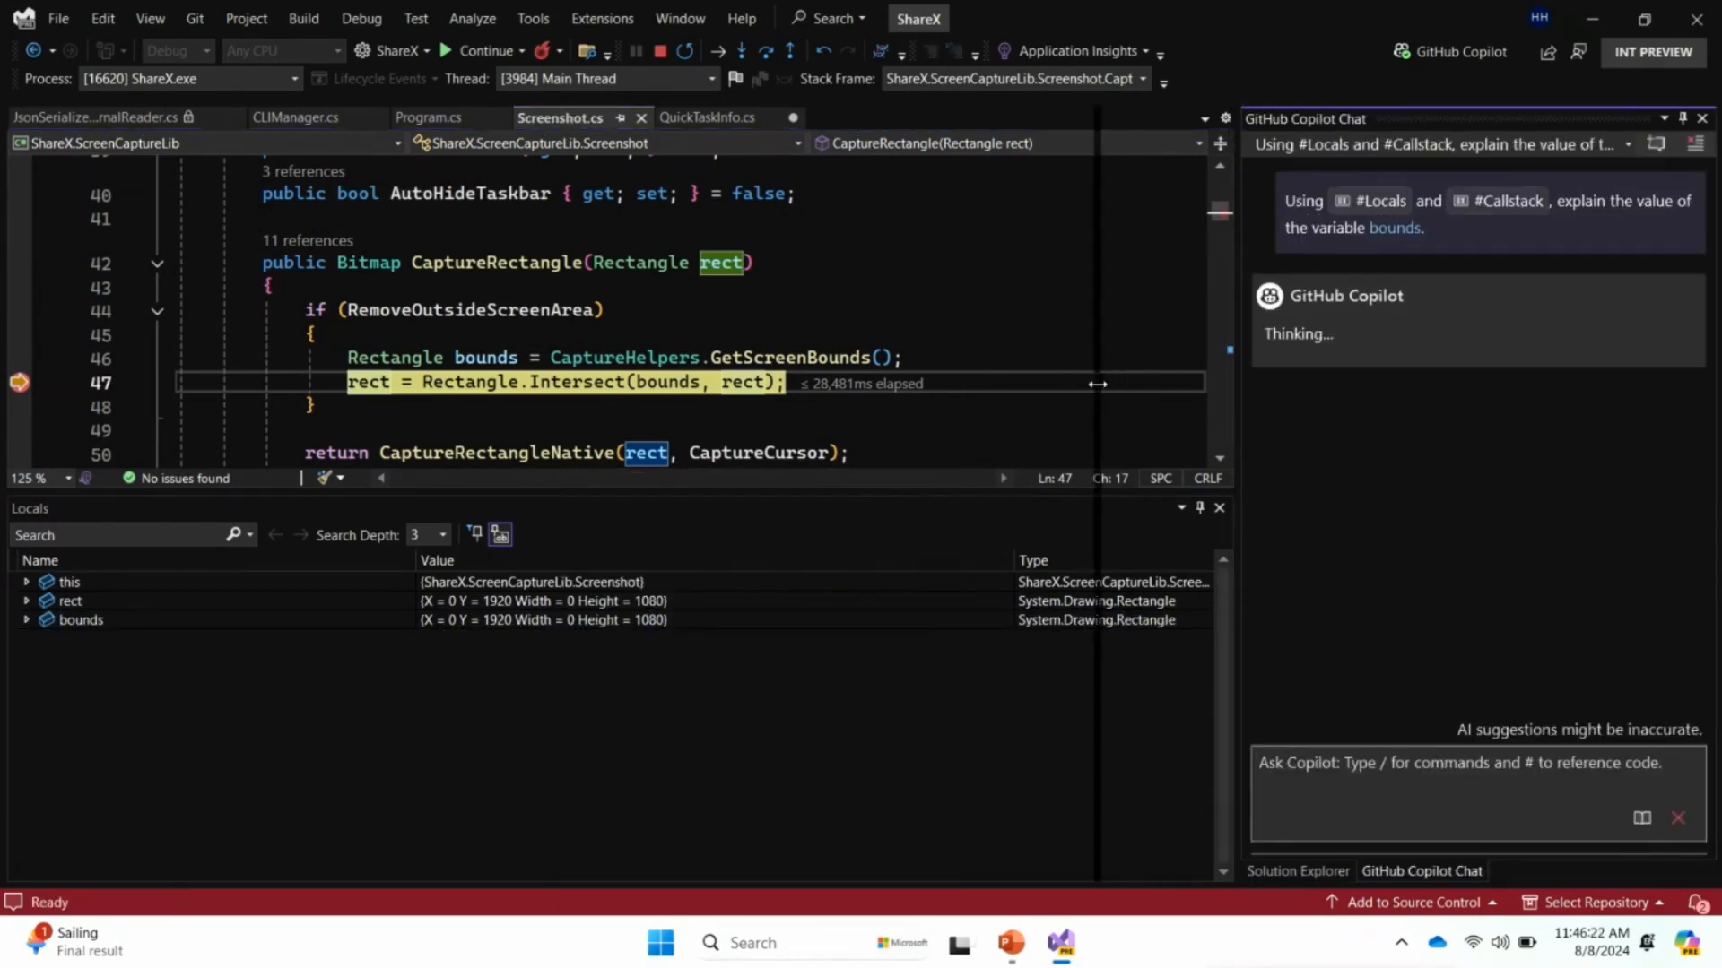
{"action": "left_click_drag", "start_coordinate": [1234, 401], "coordinate": [1092, 403]}
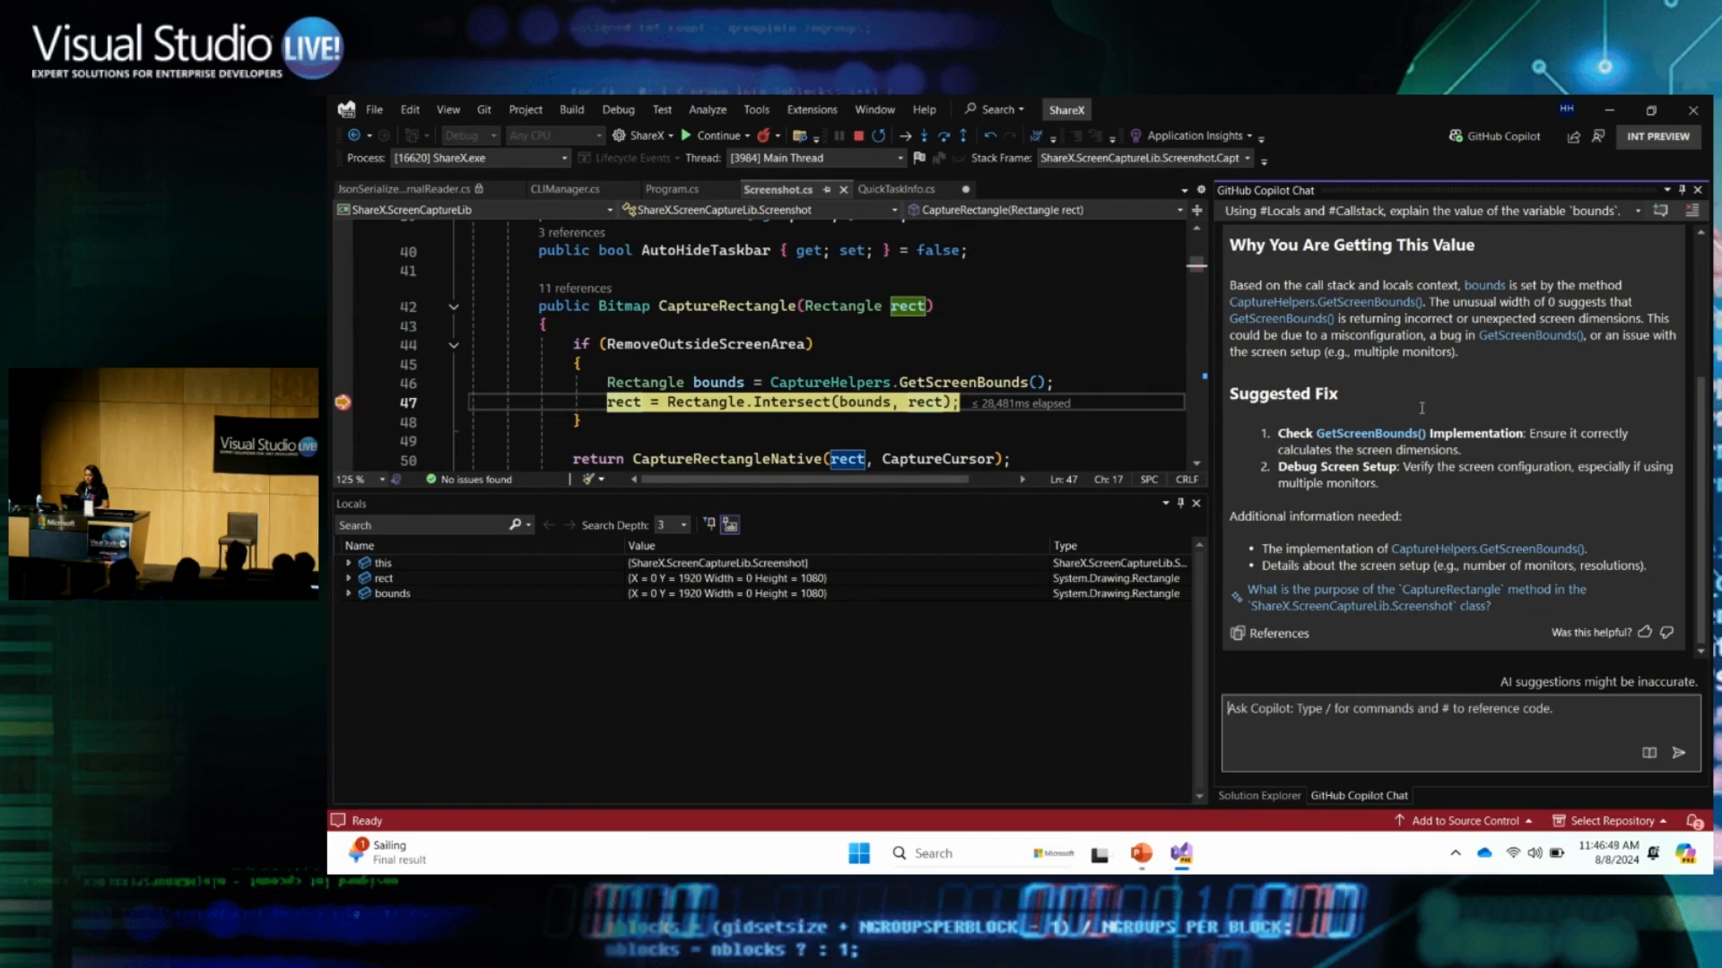
Follow Copilot's GetScreenBounds link to its definition in CaptureHelpers.cs at line 45
{"action": "left_click", "coordinate": [1367, 312]}
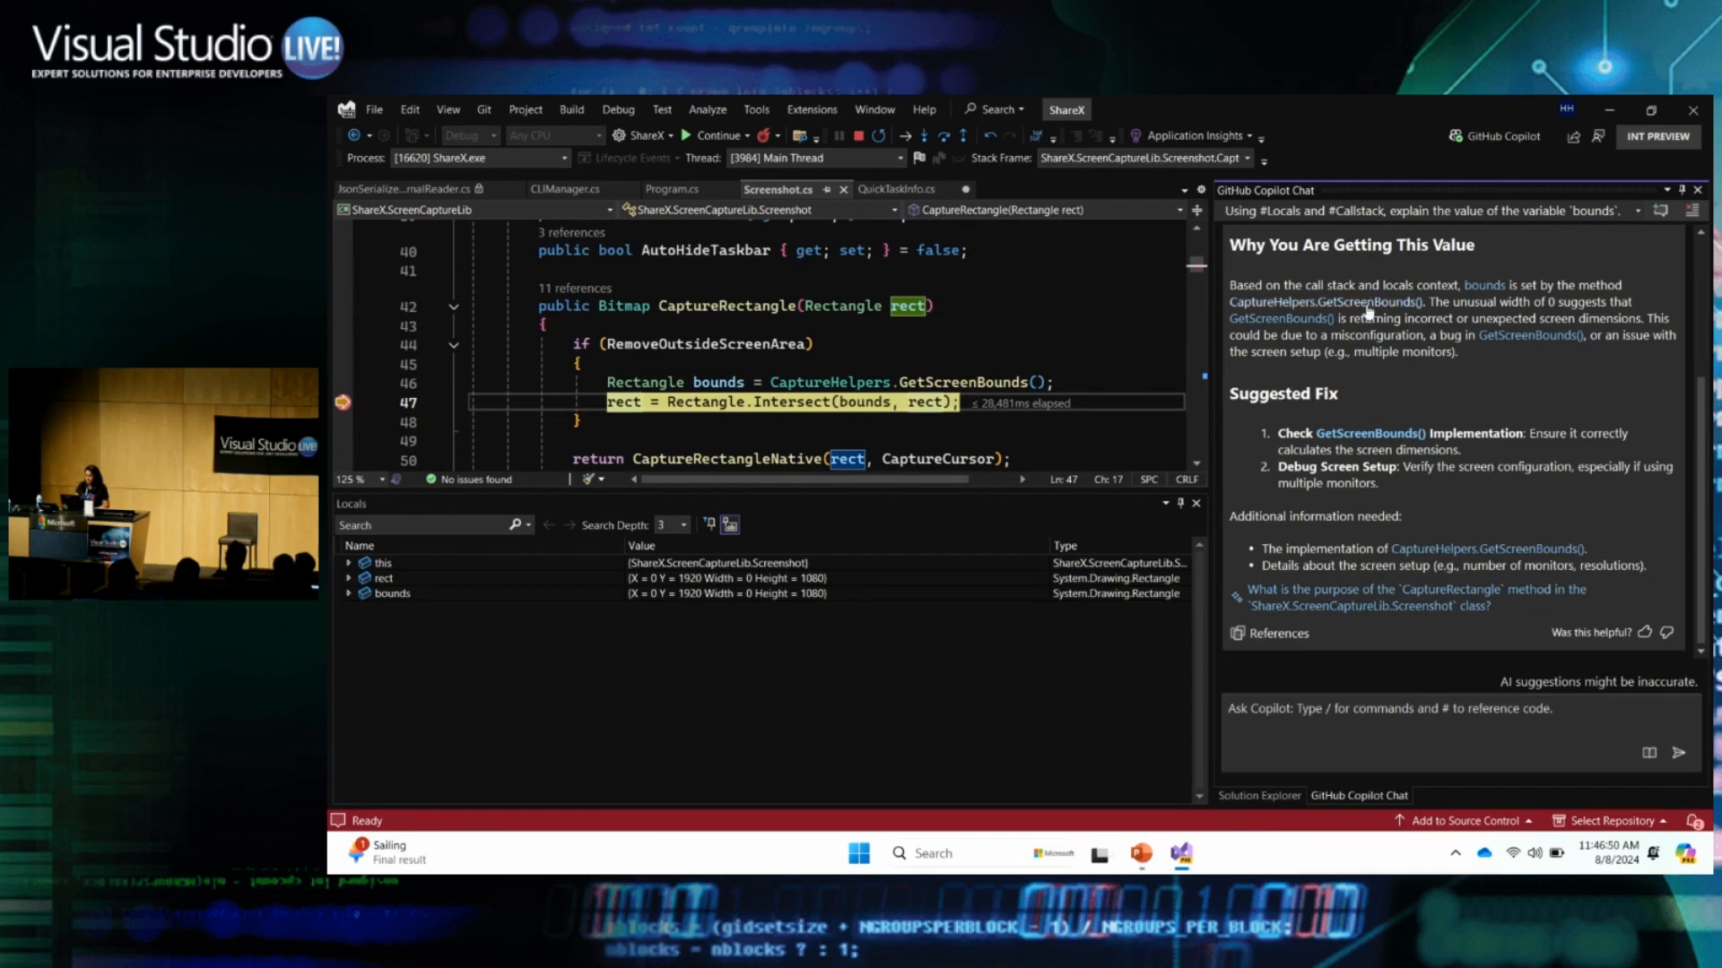
{"action": "left_click", "coordinate": [1368, 310]}
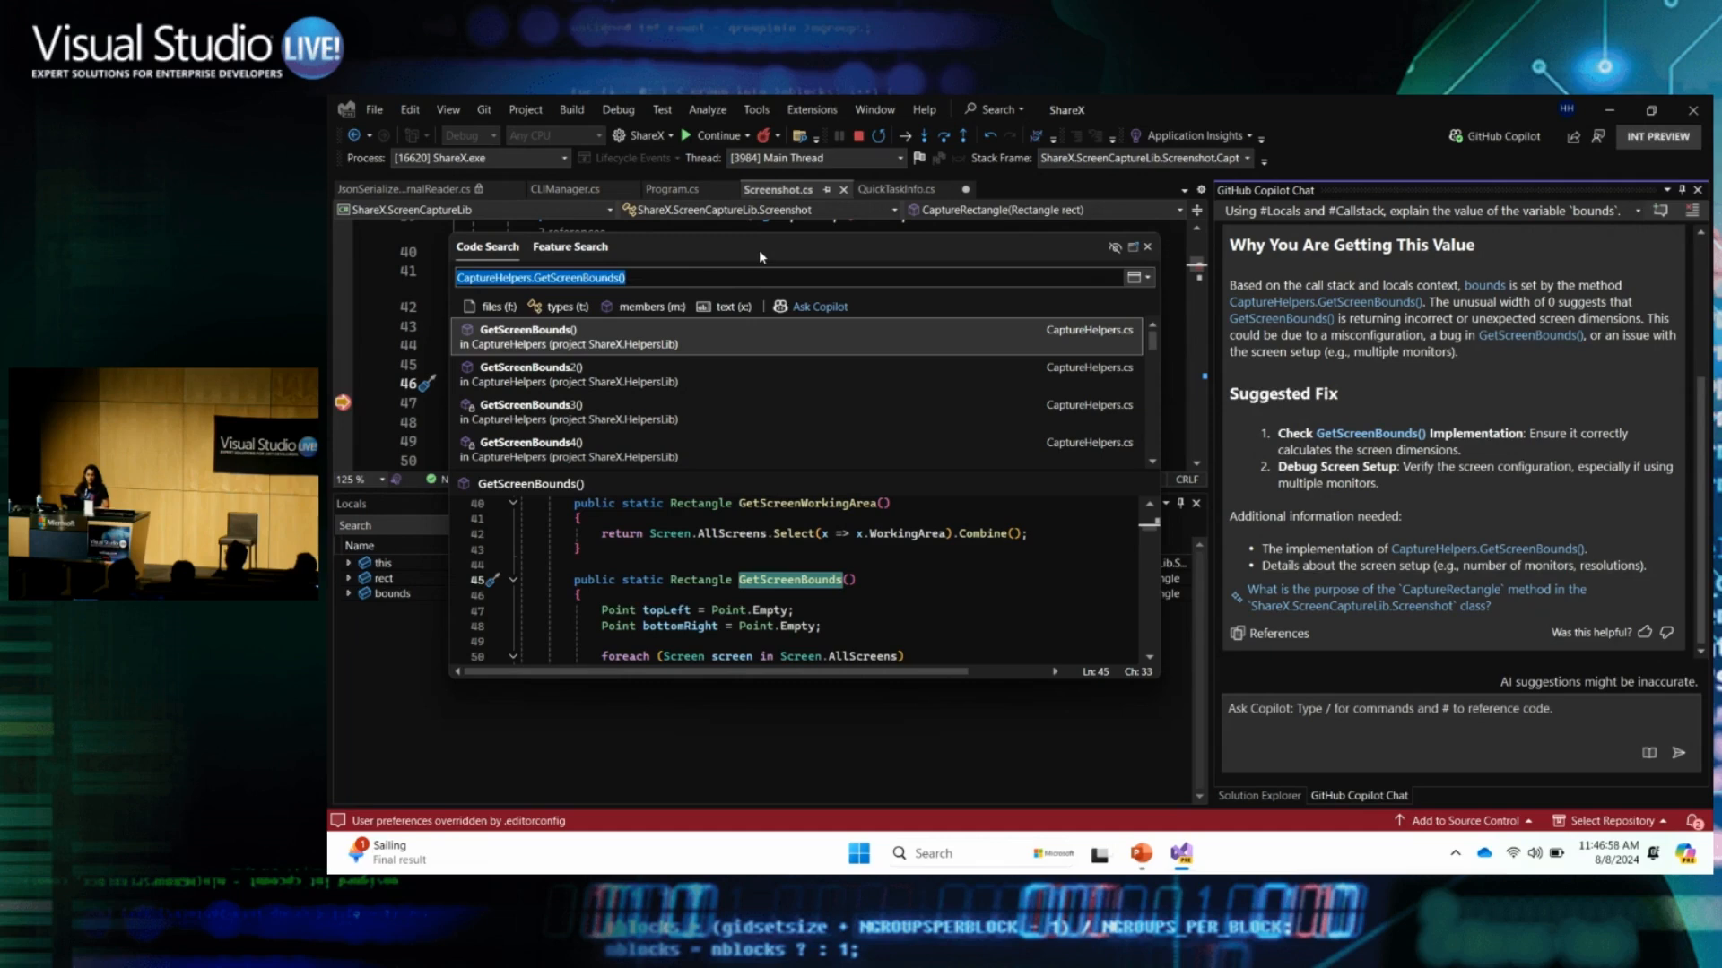
{"action": "left_click", "coordinate": [511, 339]}
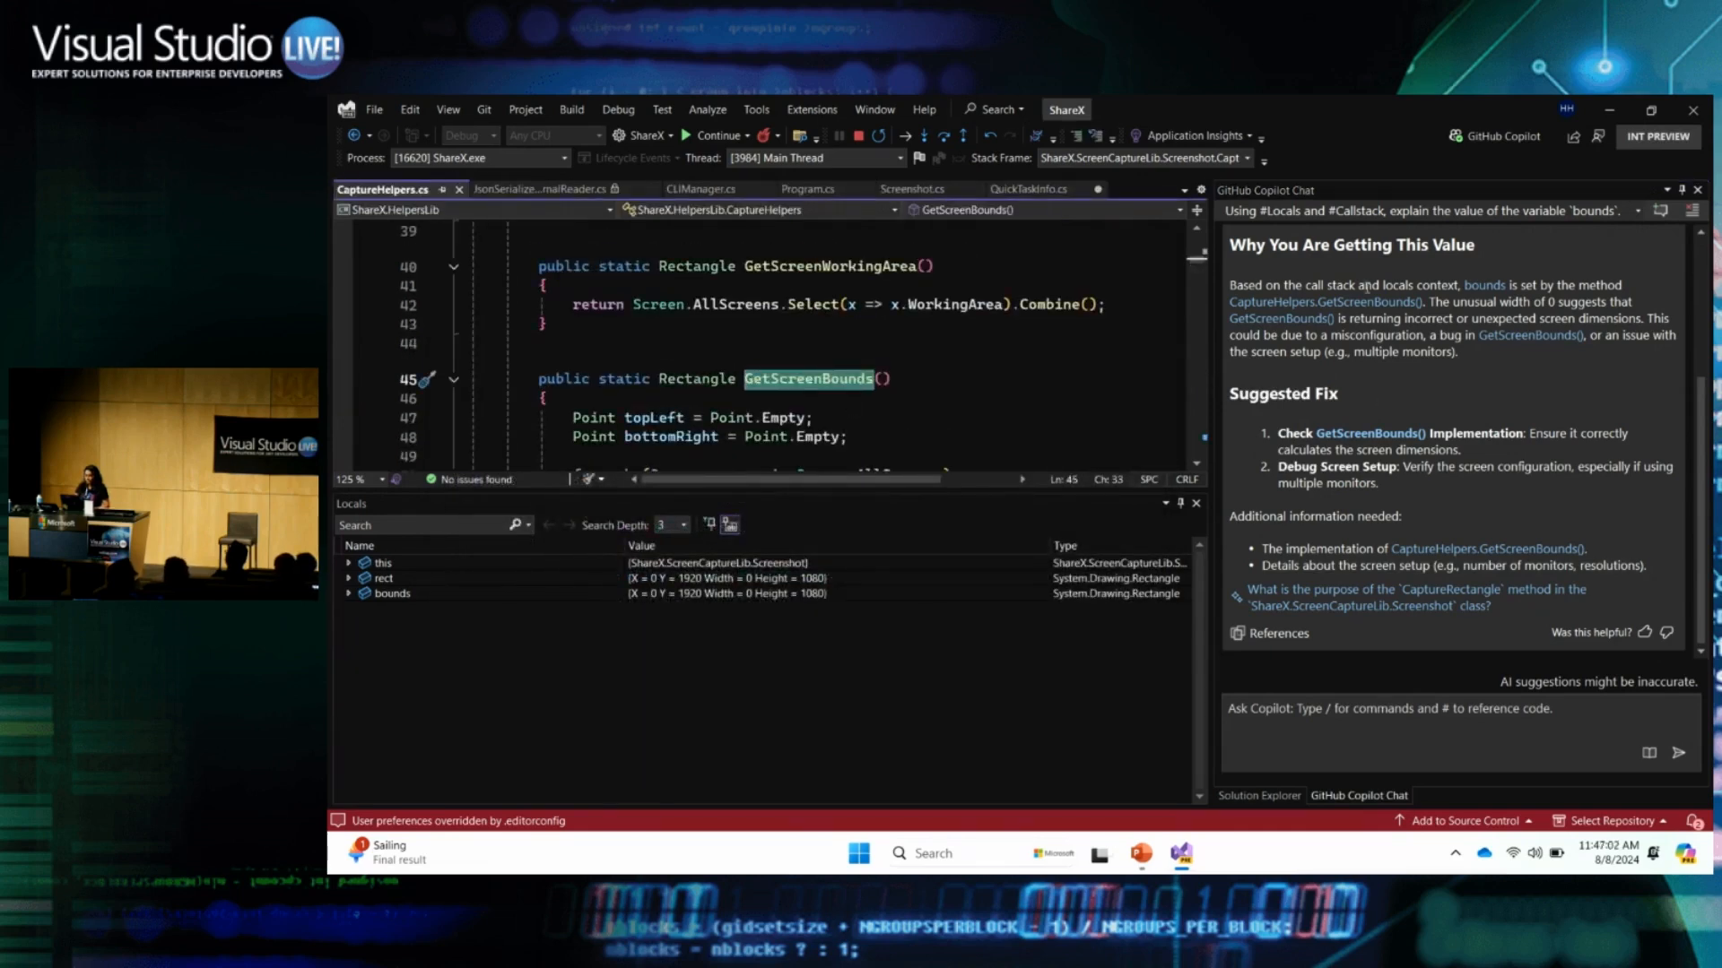
{"action": "left_click", "coordinate": [1366, 304]}
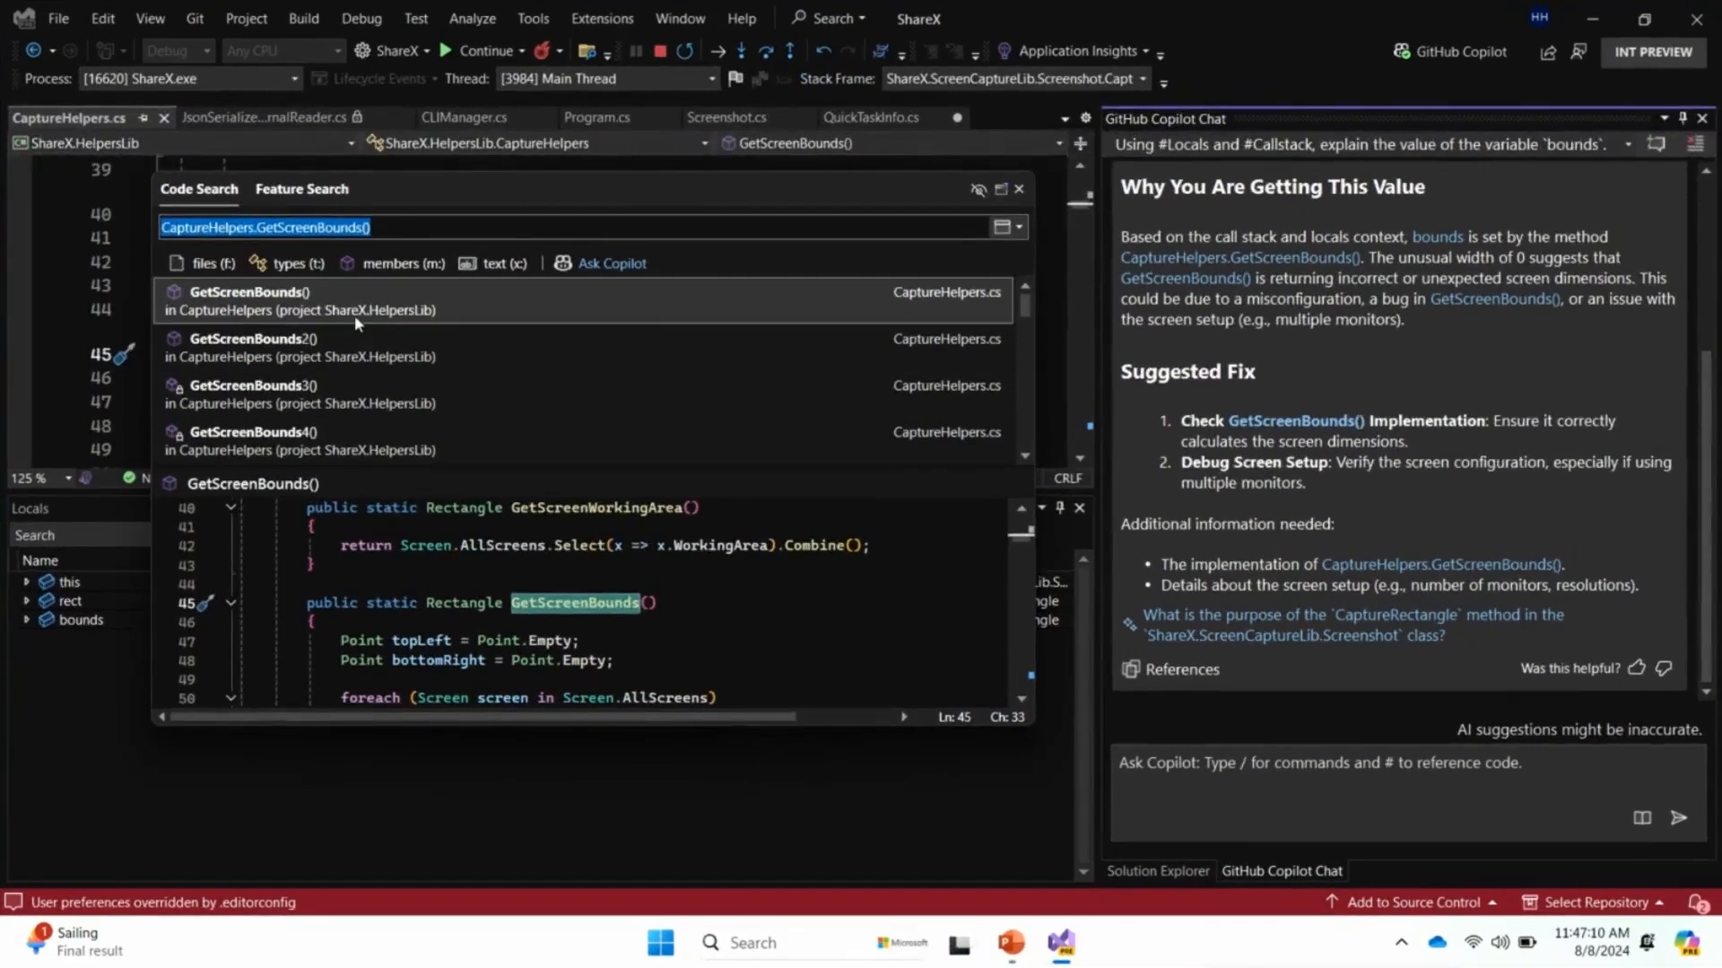
{"action": "left_click", "coordinate": [356, 310]}
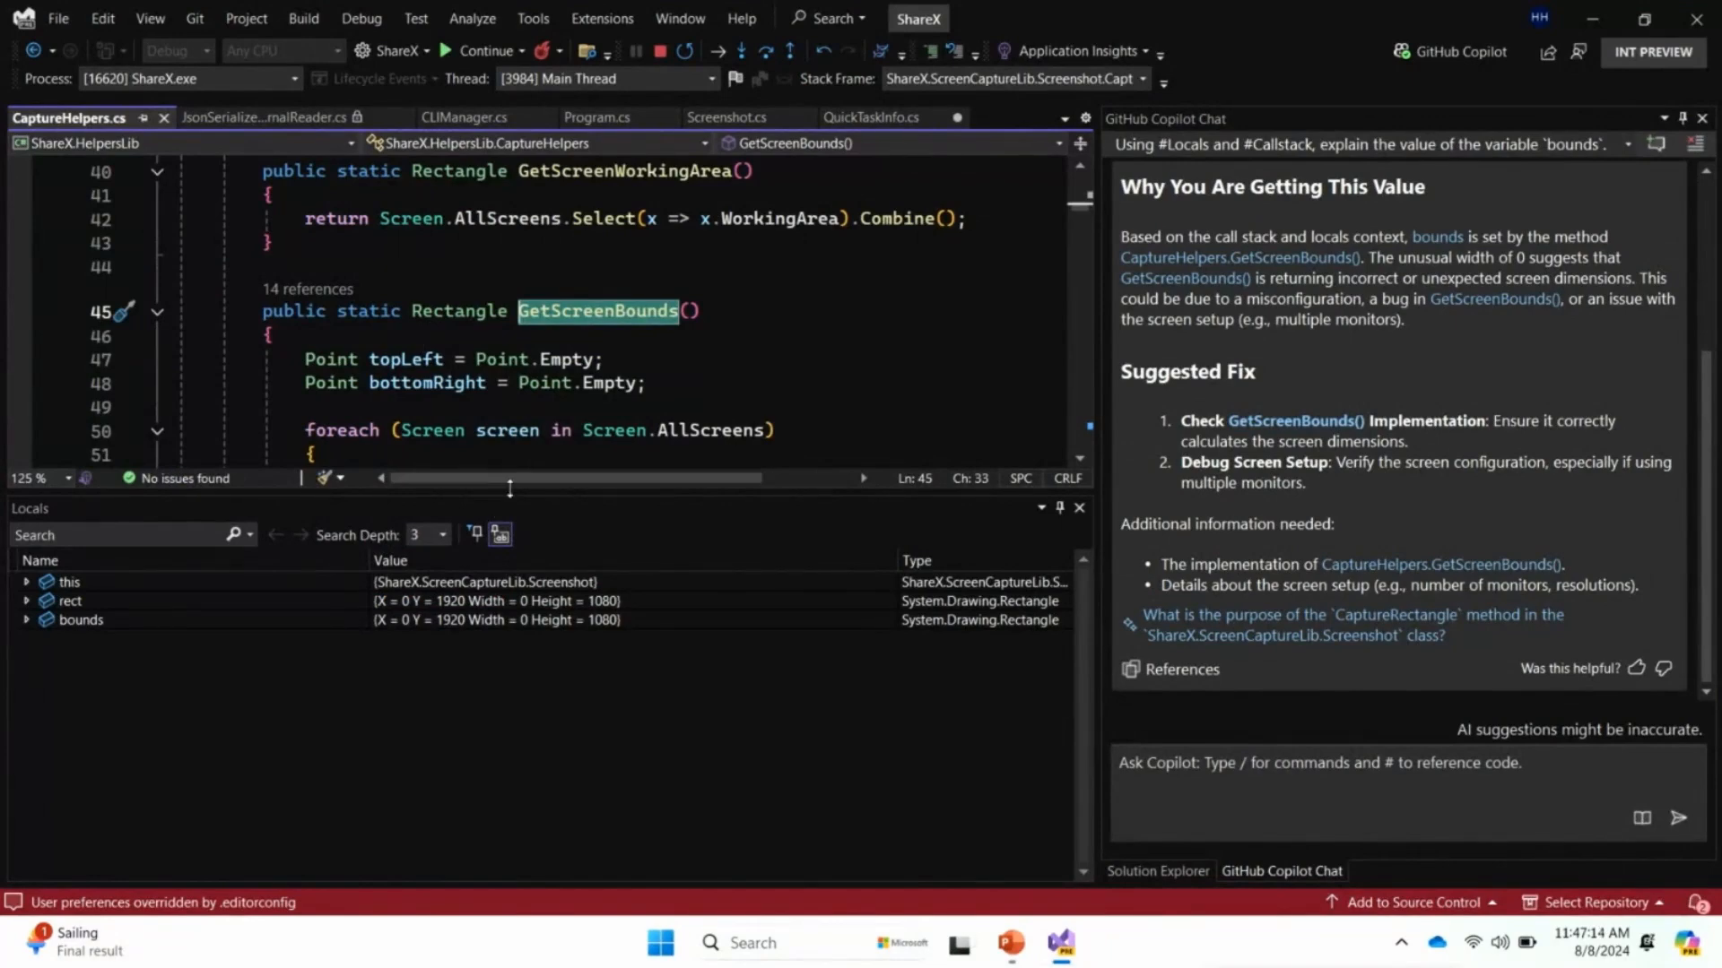
Resume ShareX, delete the commented-out return on line 59, and select GetScreenBounds lines 45–60
{"action": "left_click_drag", "start_coordinate": [498, 494], "coordinate": [522, 710]}
{"action": "scroll", "coordinate": [494, 487], "scroll_direction": "down", "scroll_amount": 1}
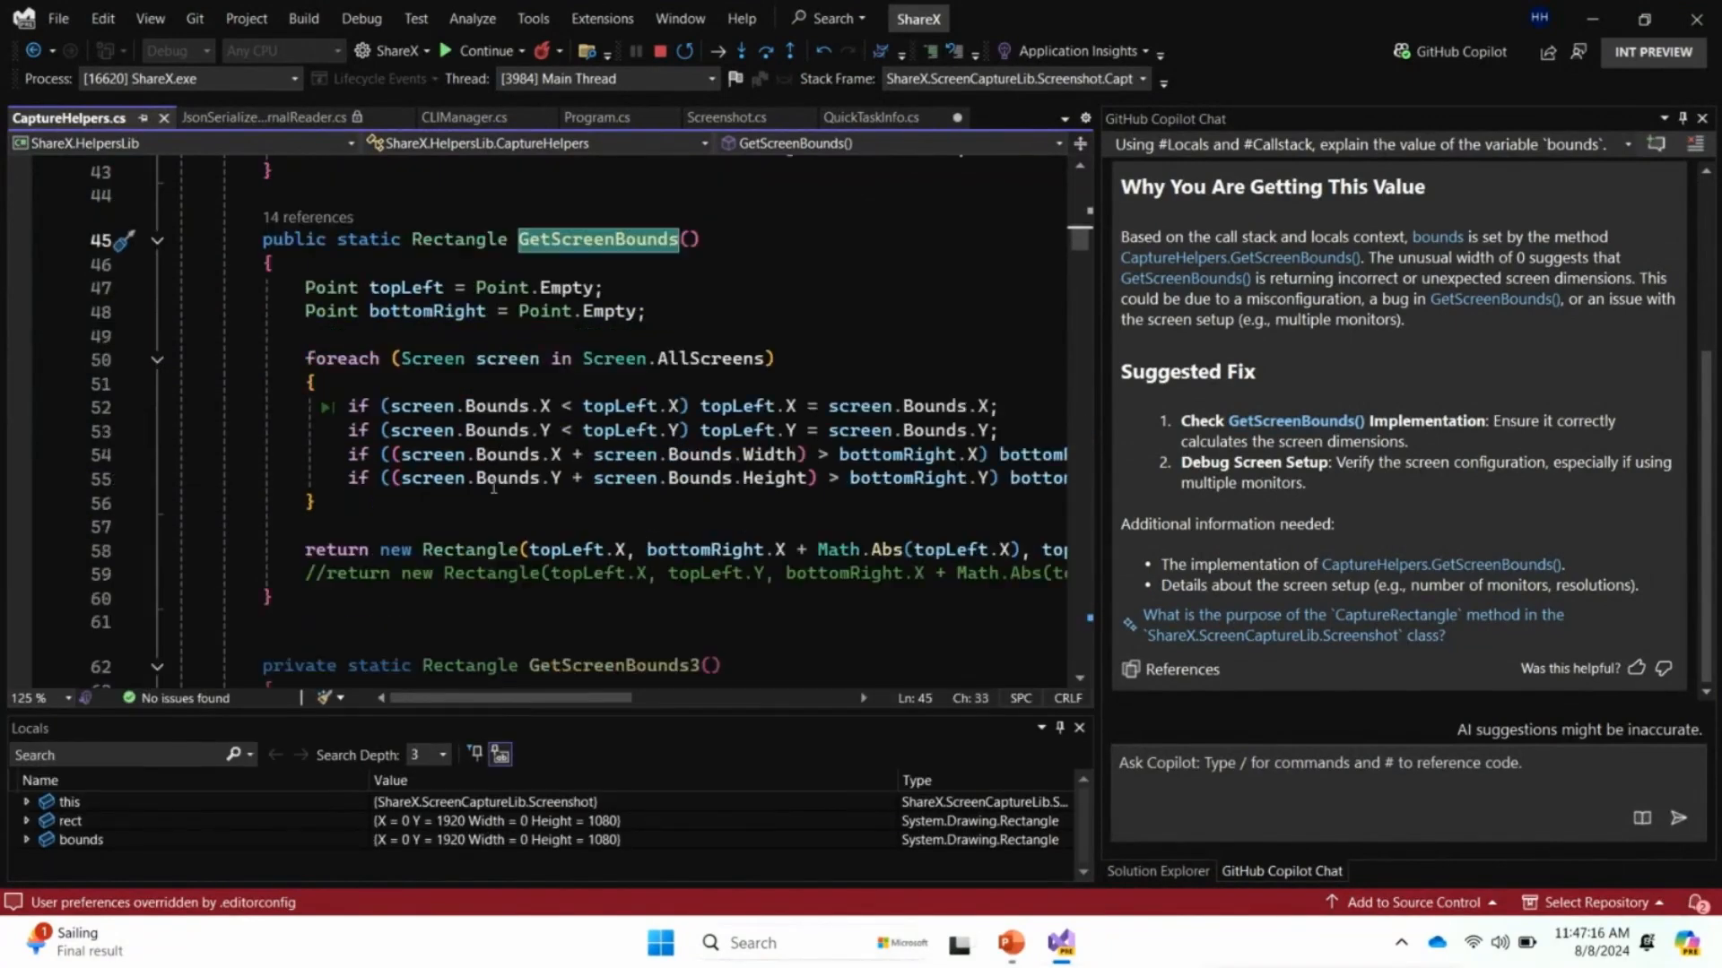
{"action": "key", "text": "F5"}
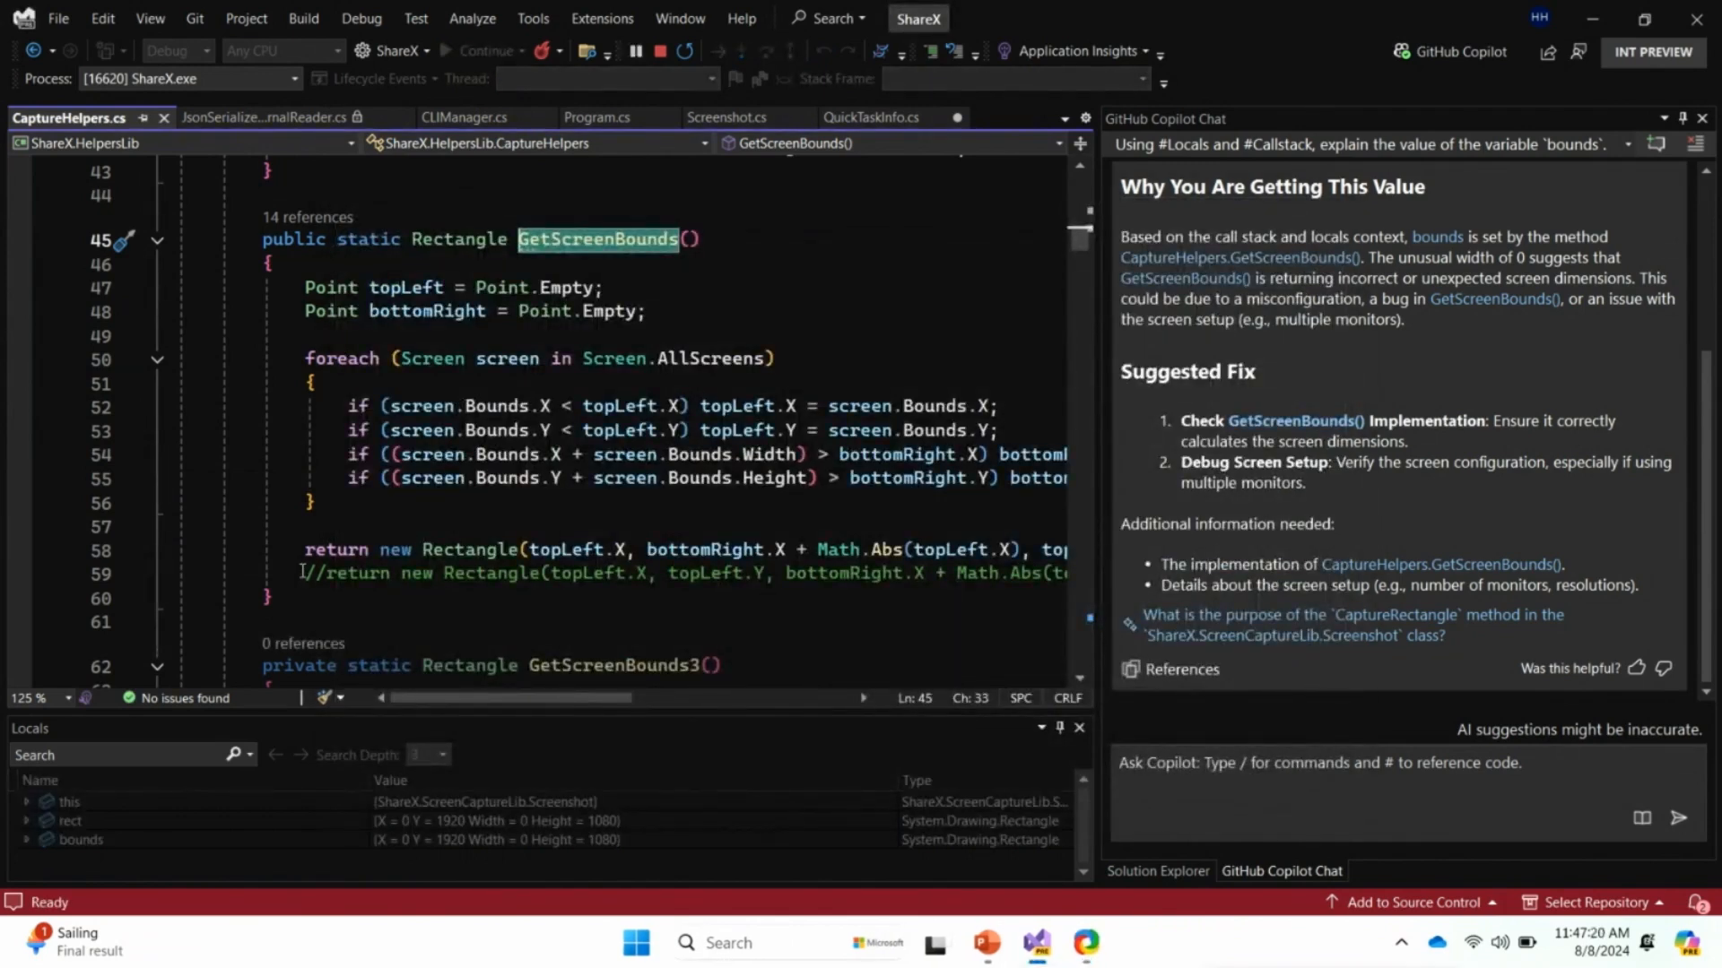
{"action": "triple_click", "coordinate": [299, 571]}
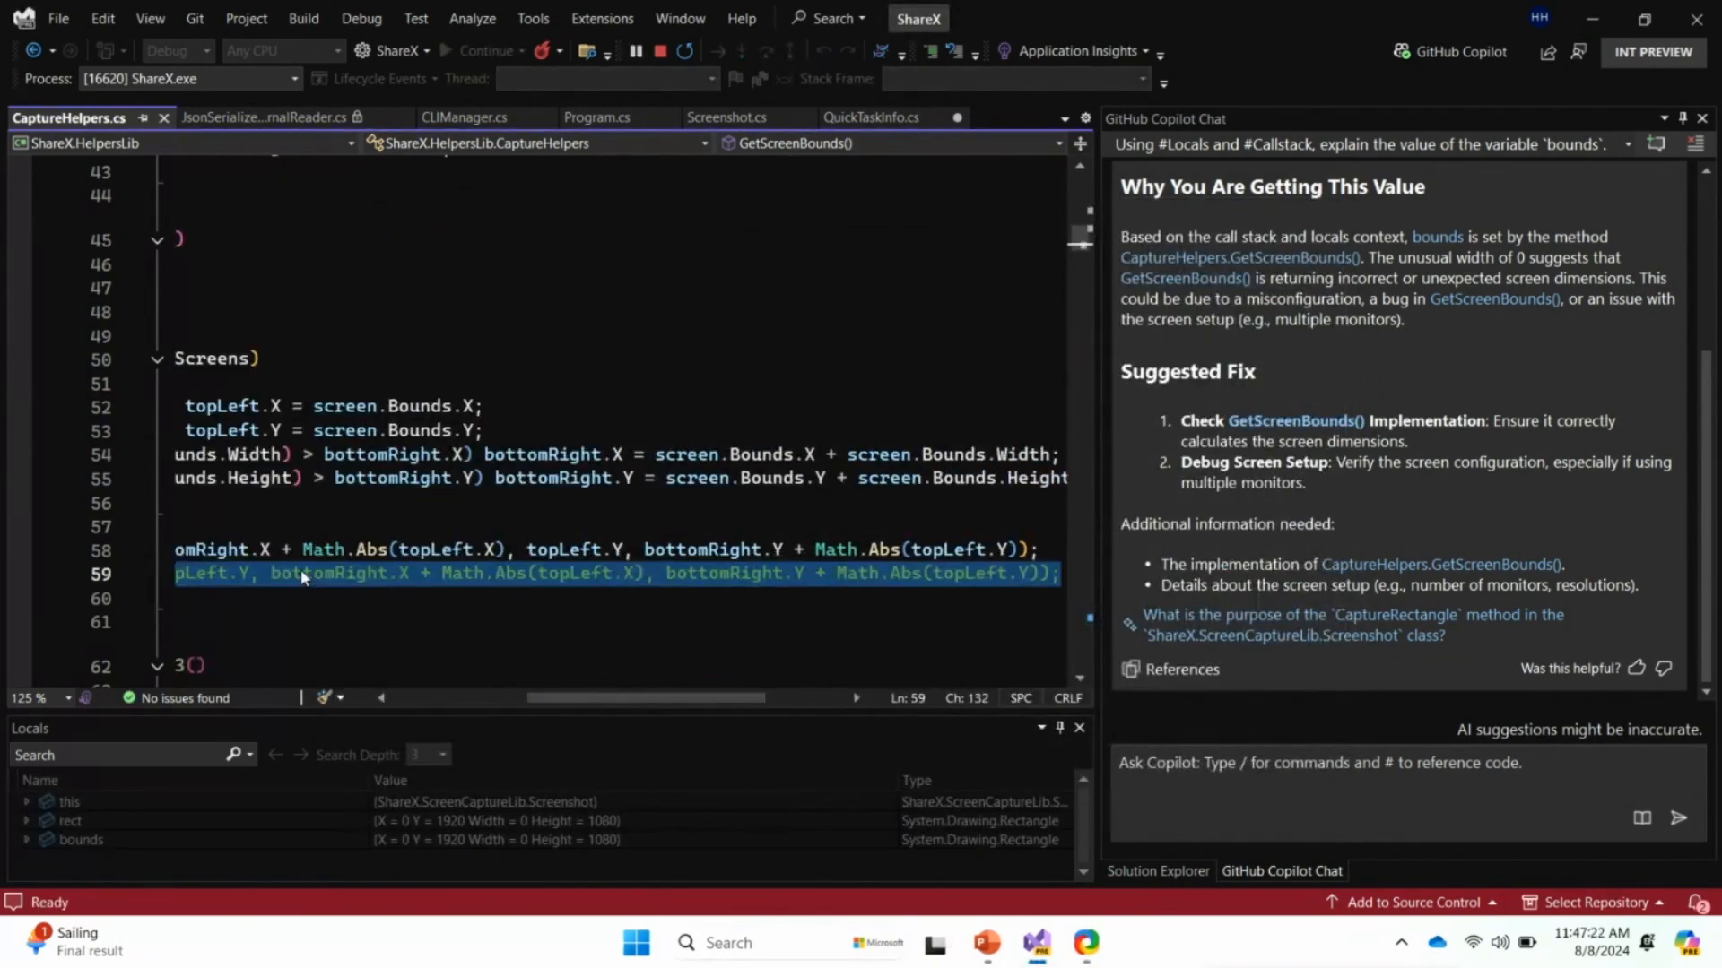
{"action": "key", "text": "Delete"}
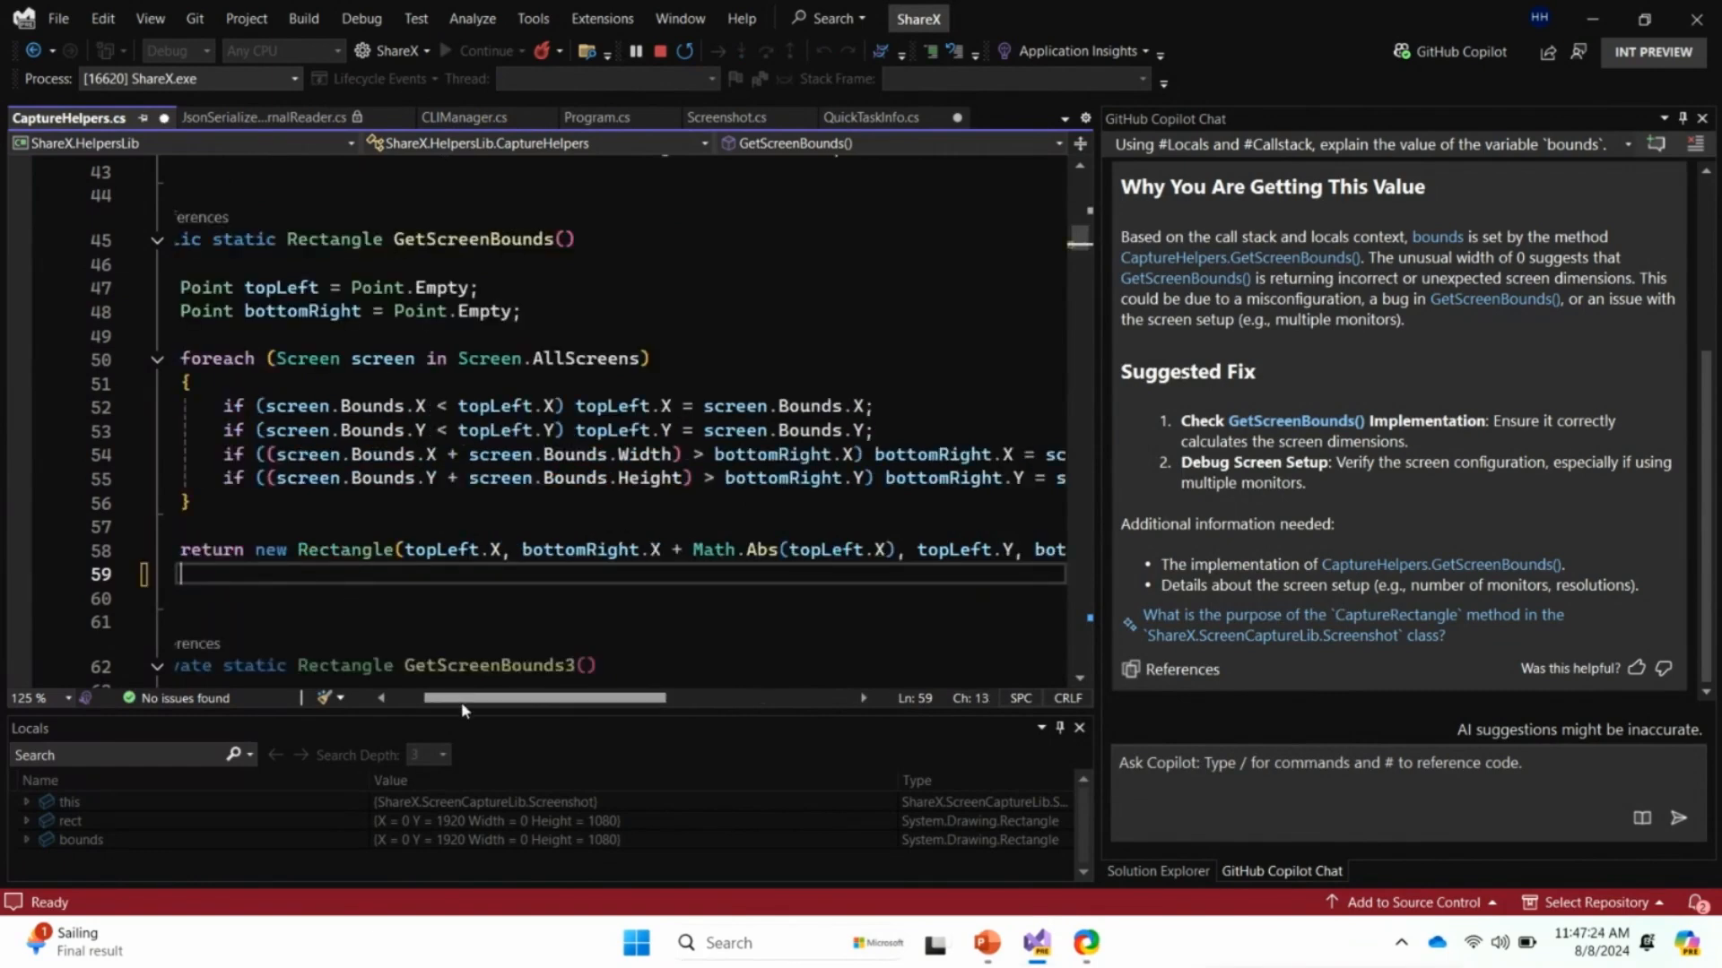
{"action": "left_click_drag", "start_coordinate": [463, 699], "coordinate": [431, 699]}
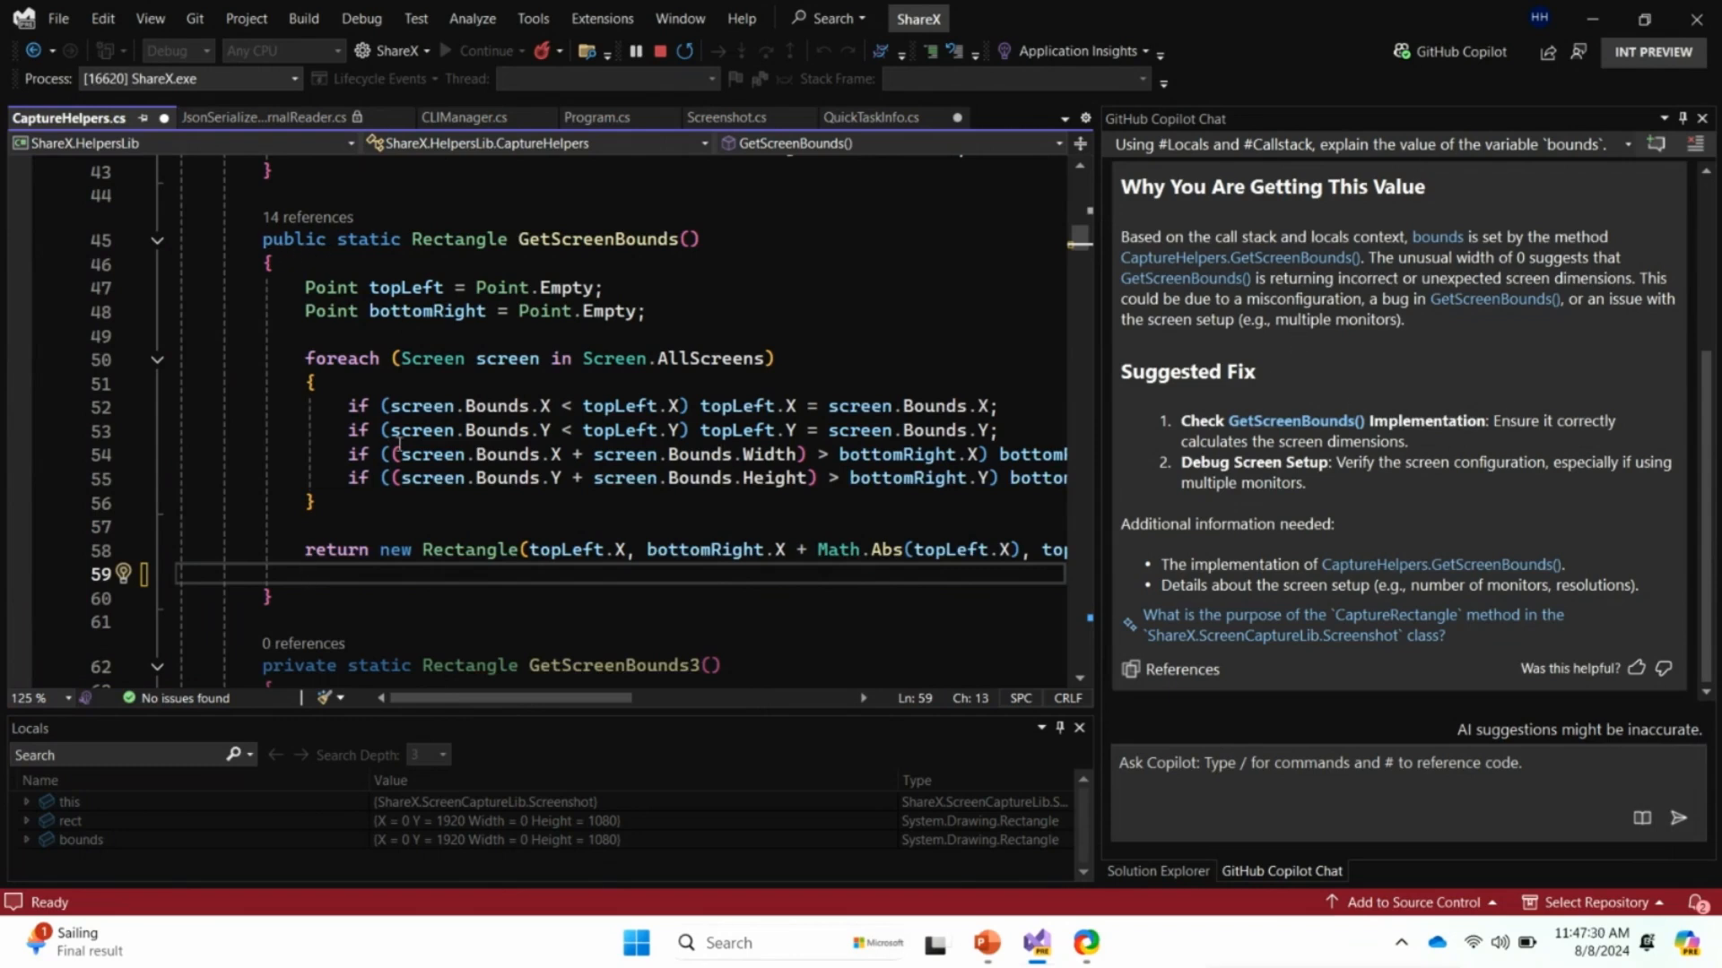
{"action": "left_click_drag", "start_coordinate": [258, 240], "coordinate": [279, 600]}
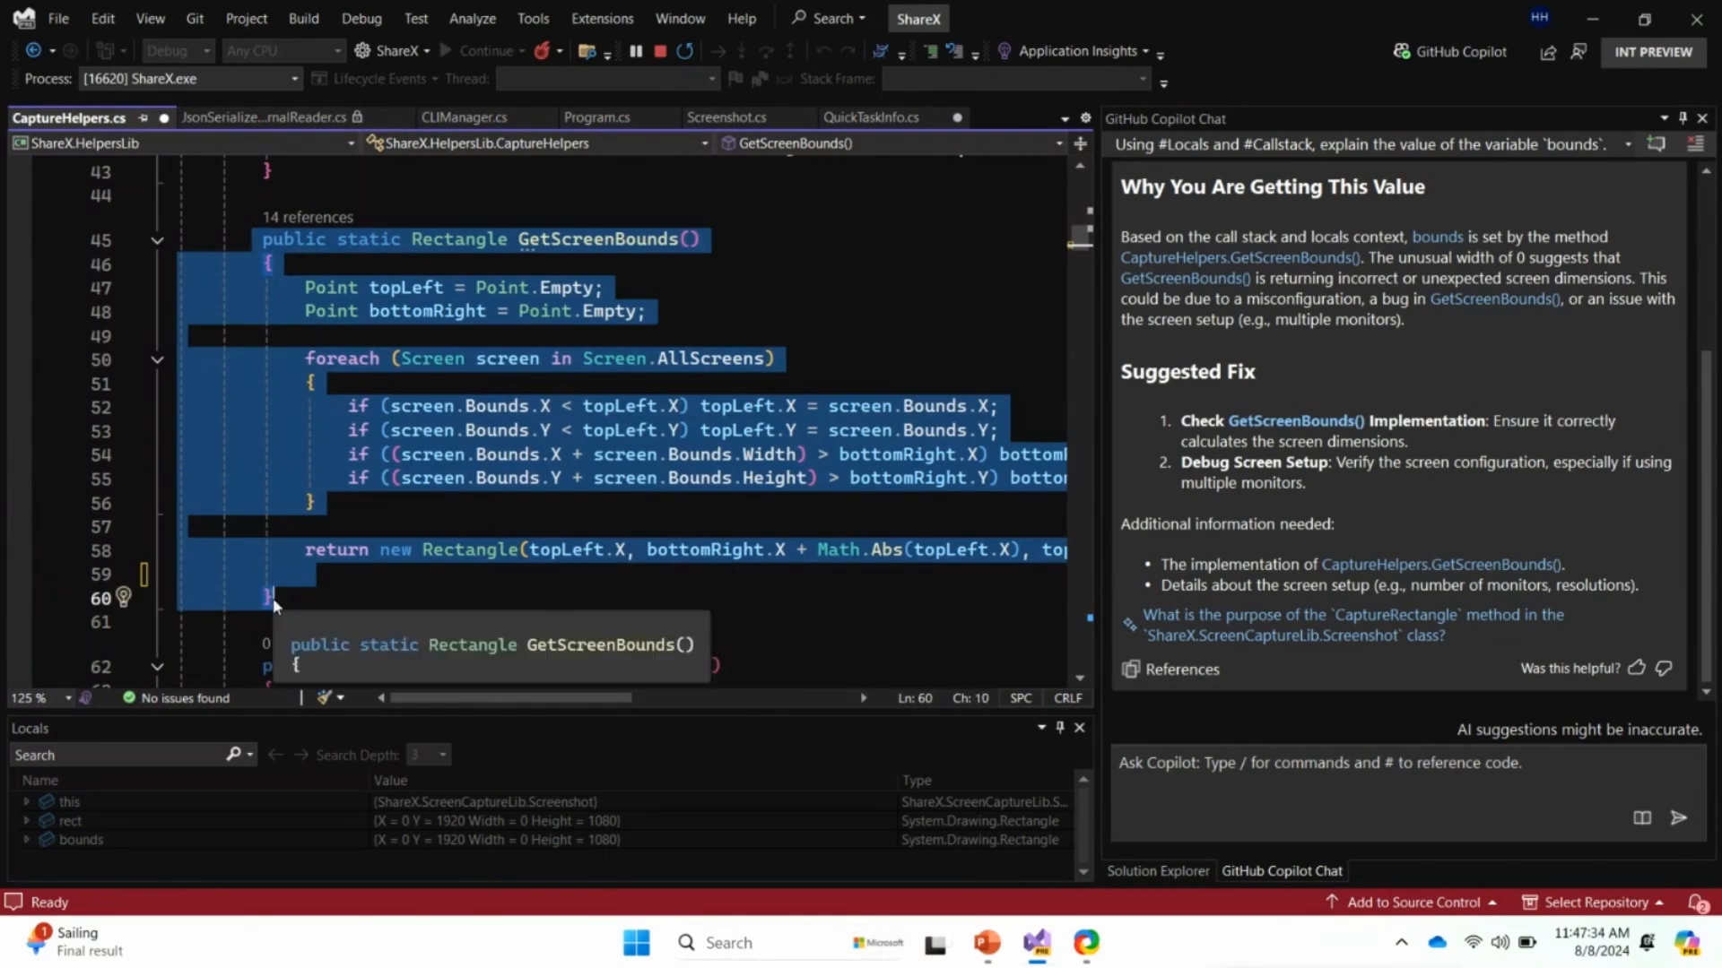
Send Copilot a #CaptureHelpers.cs:45-60 reference, getting a public-code-blocked reply
{"action": "left_click", "coordinate": [1204, 770]}
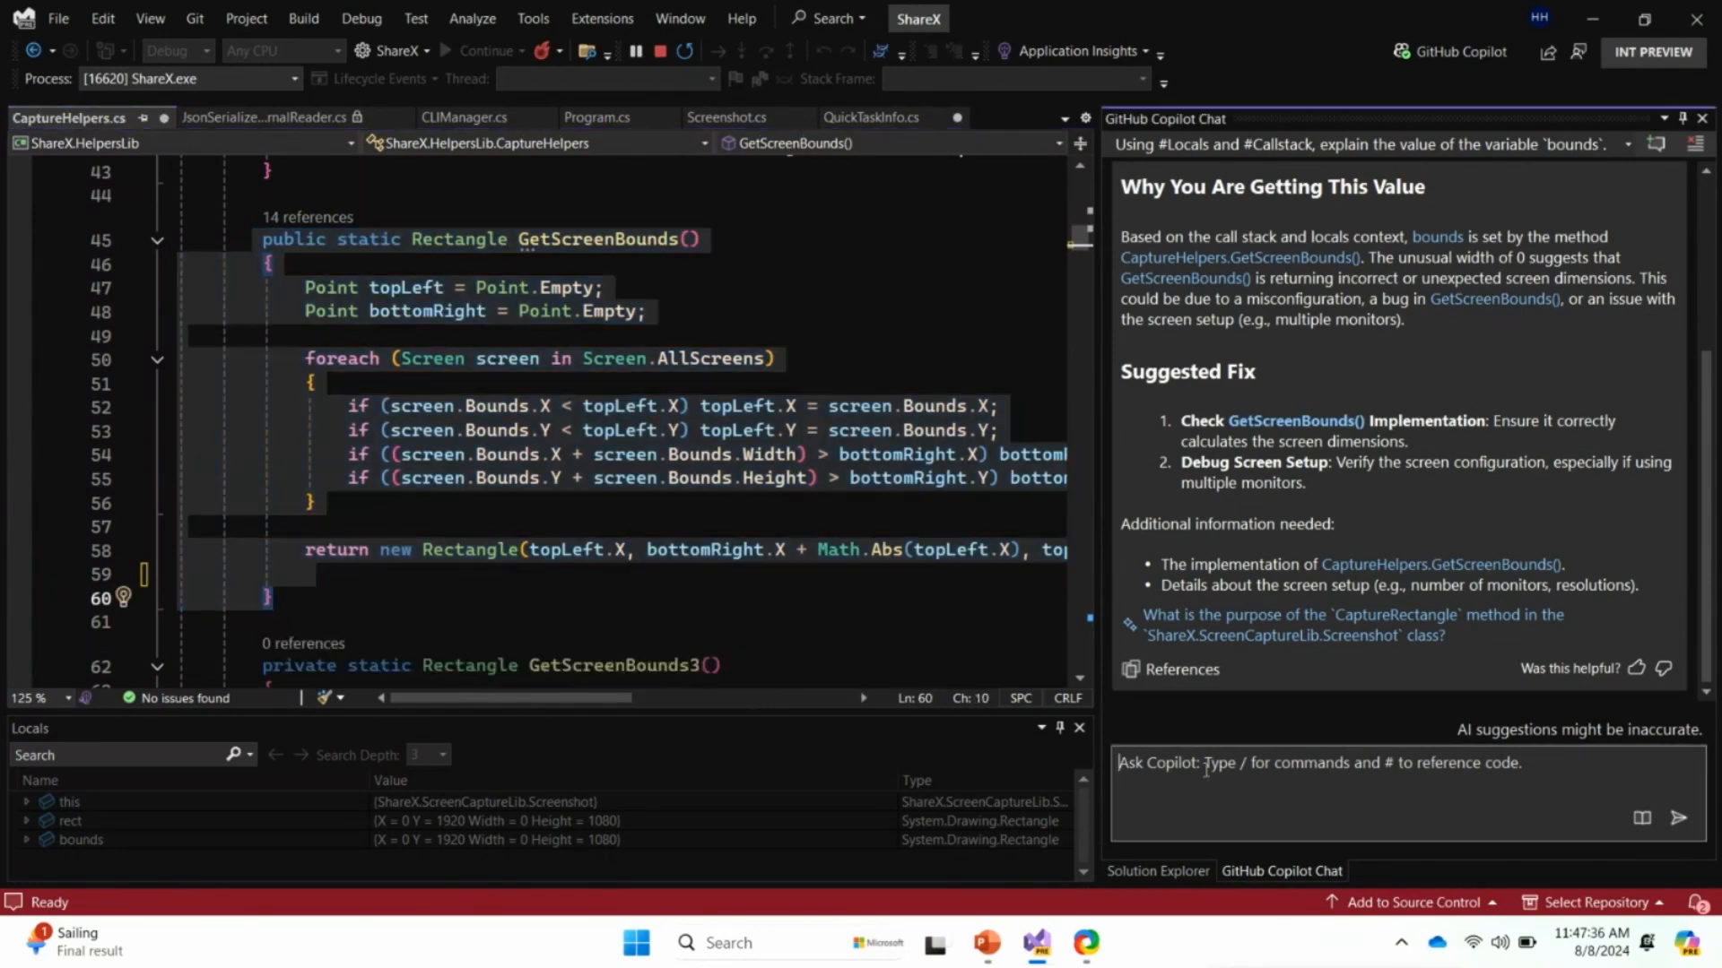
{"action": "type", "text": "#"}
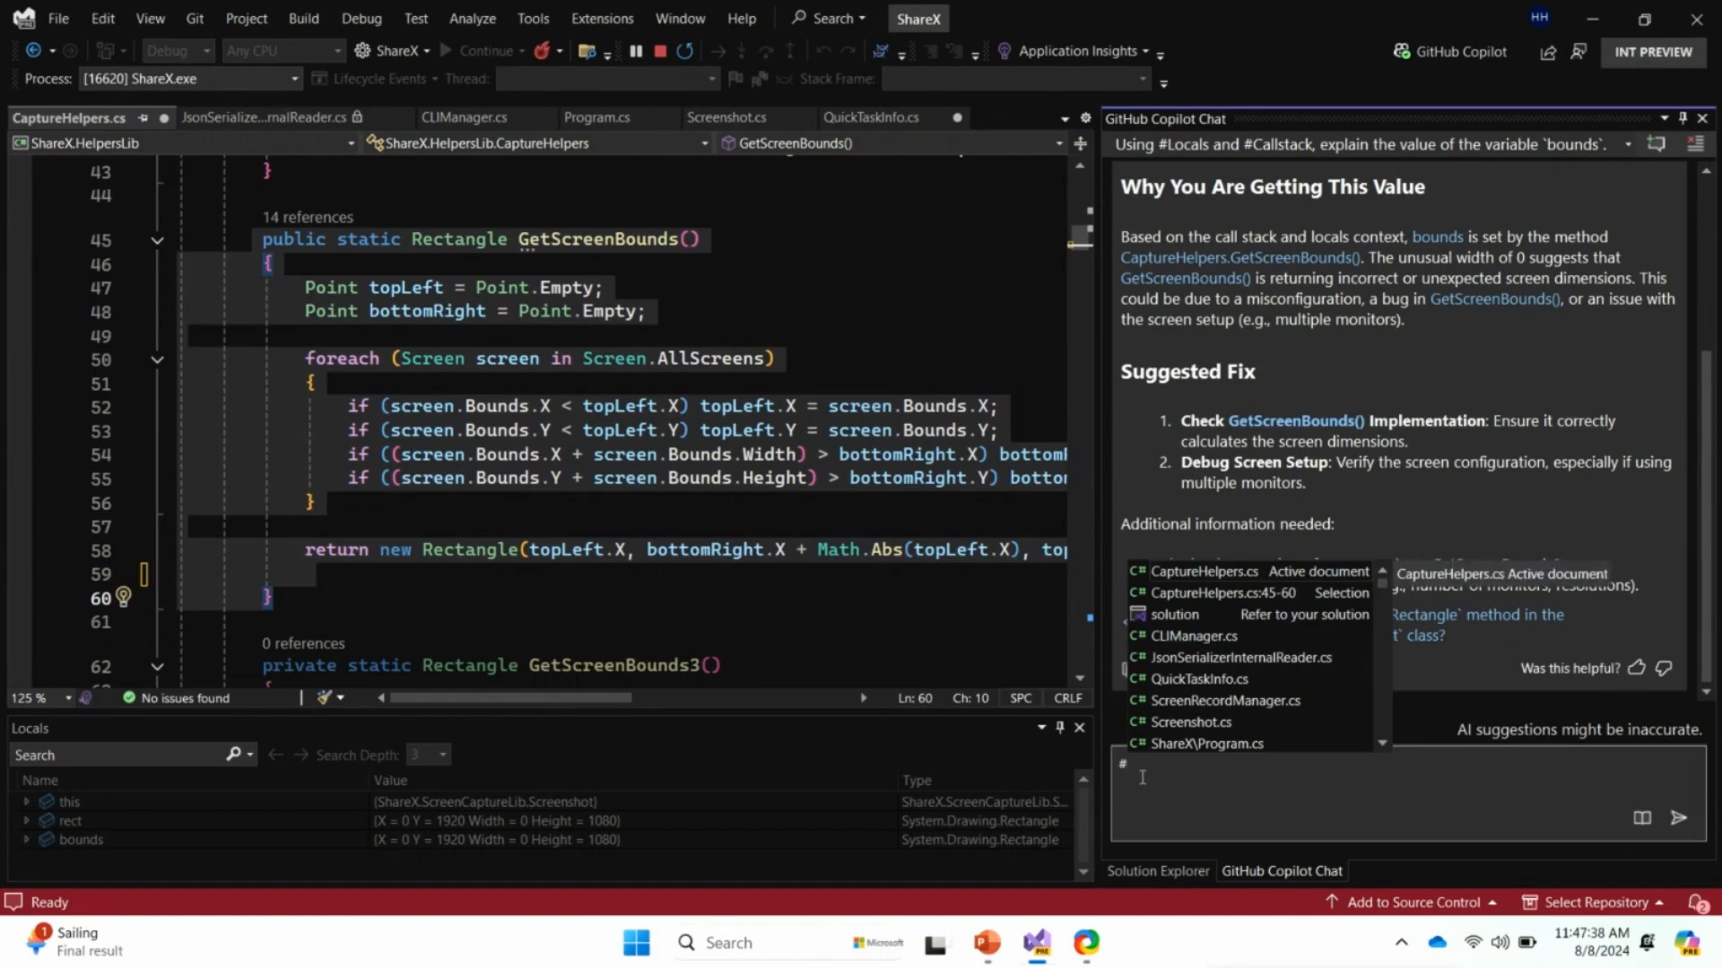
{"action": "left_click", "coordinate": [1235, 601]}
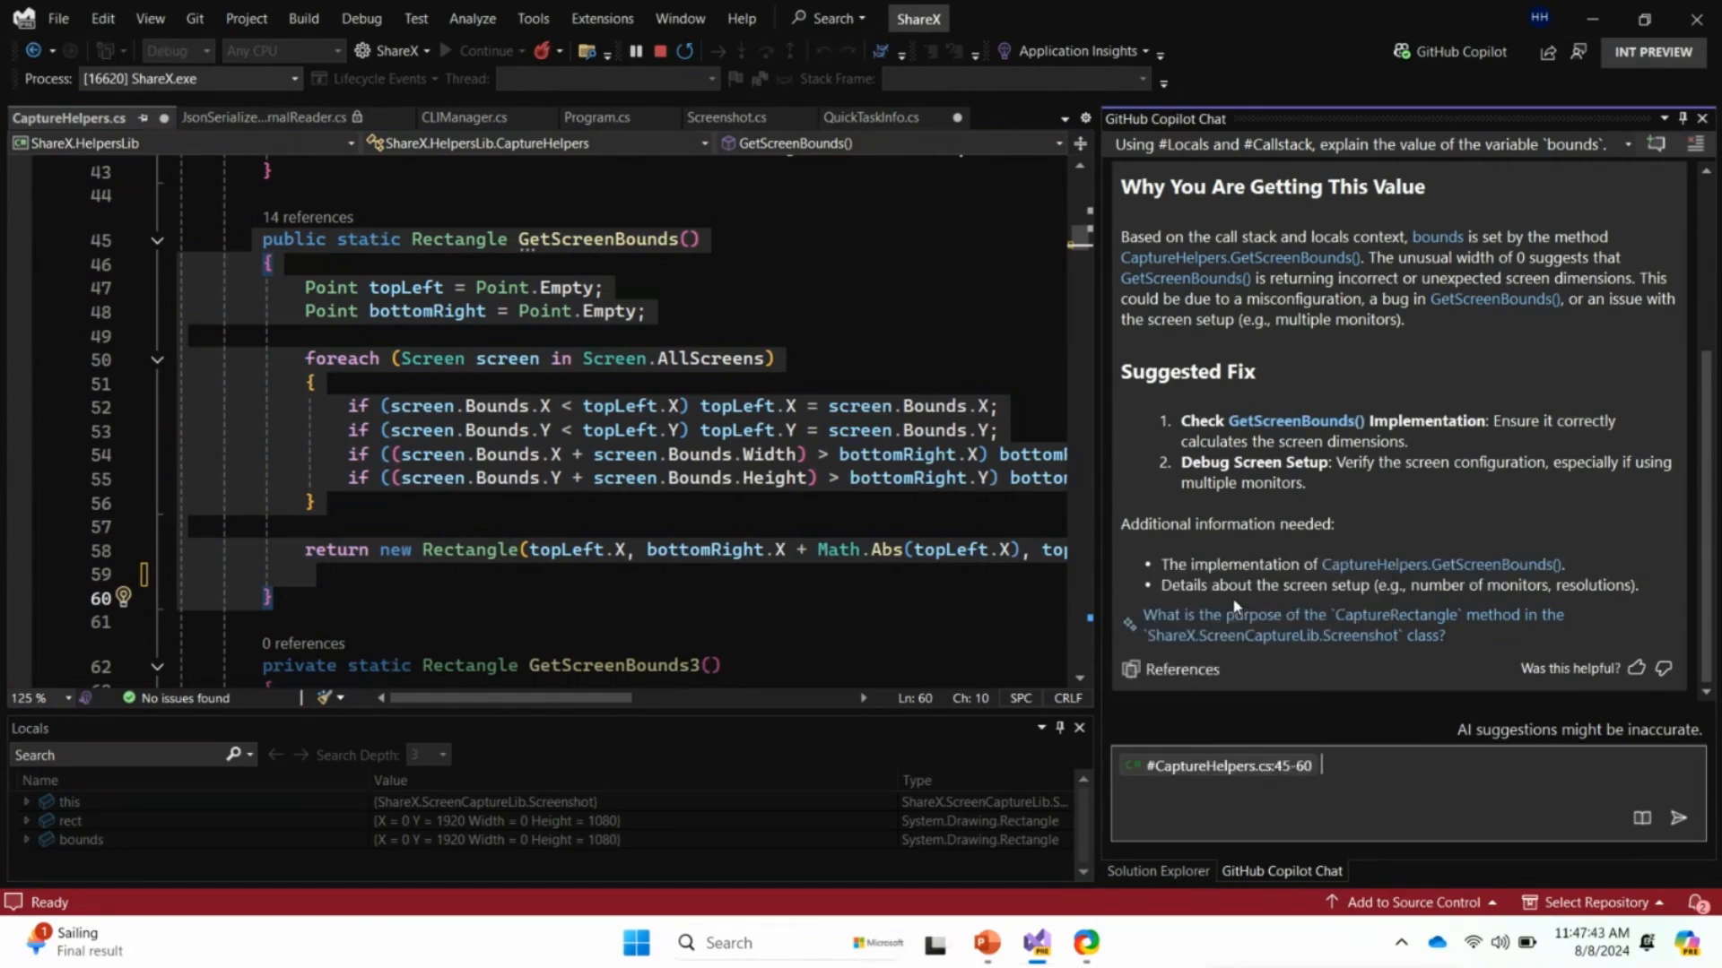
{"action": "key", "text": "Return"}
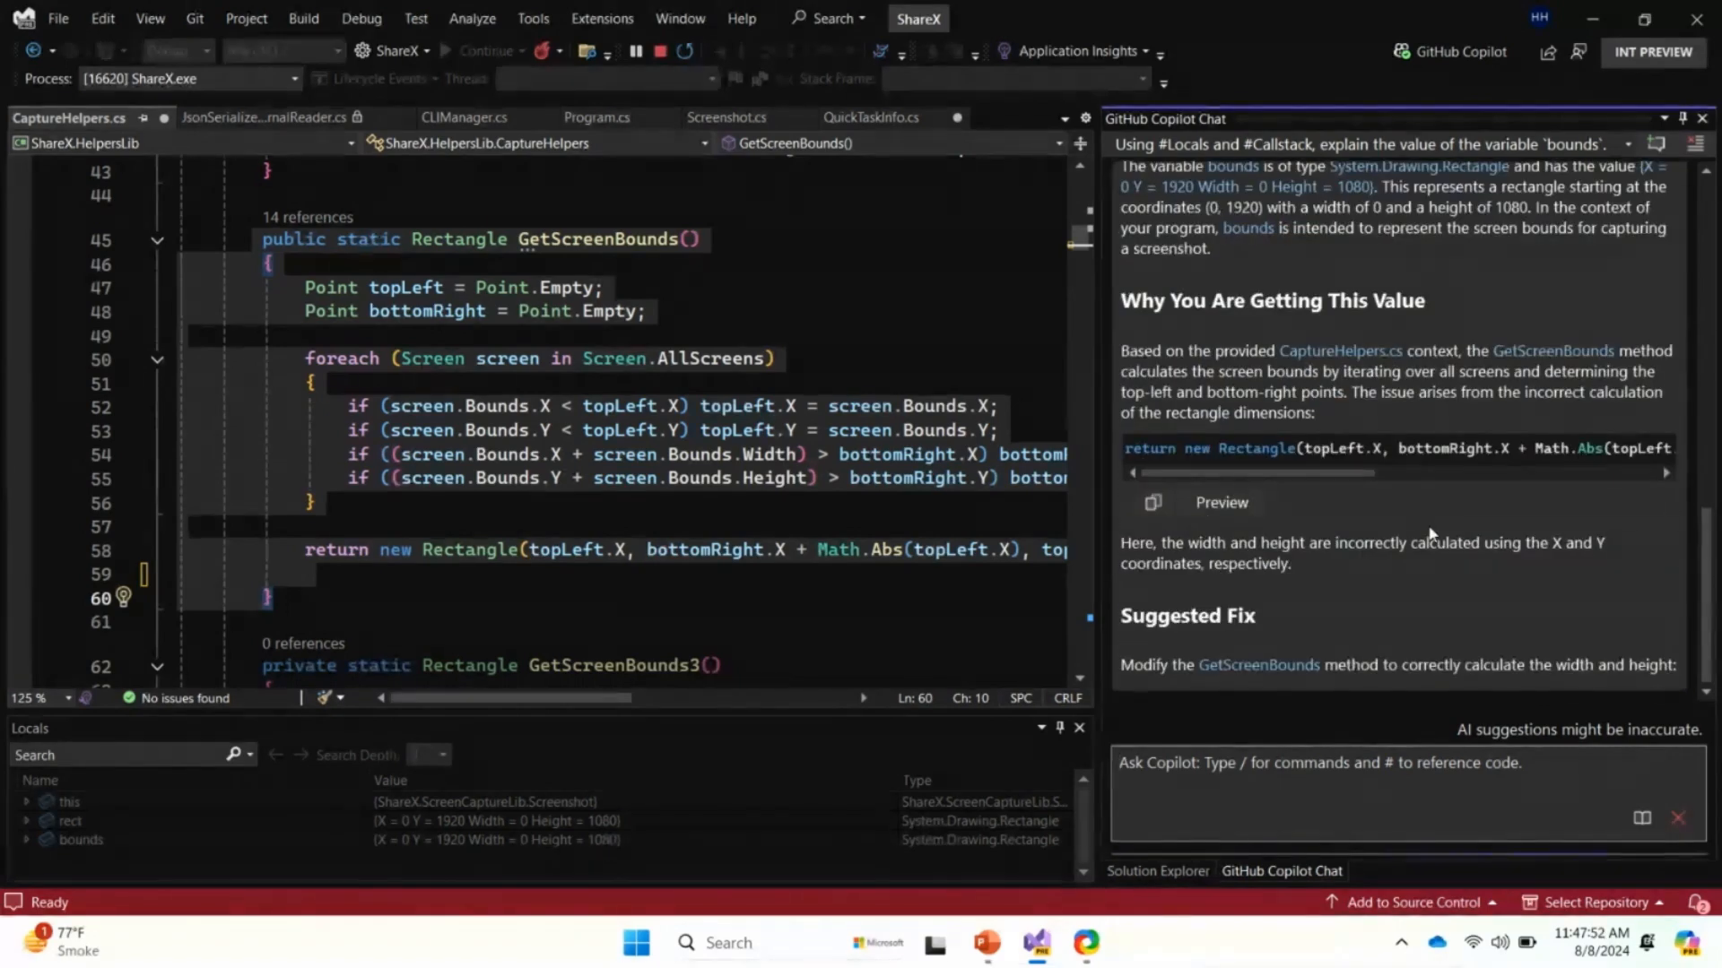
{"action": "scroll", "coordinate": [1398, 345], "scroll_direction": "up", "scroll_amount": 4}
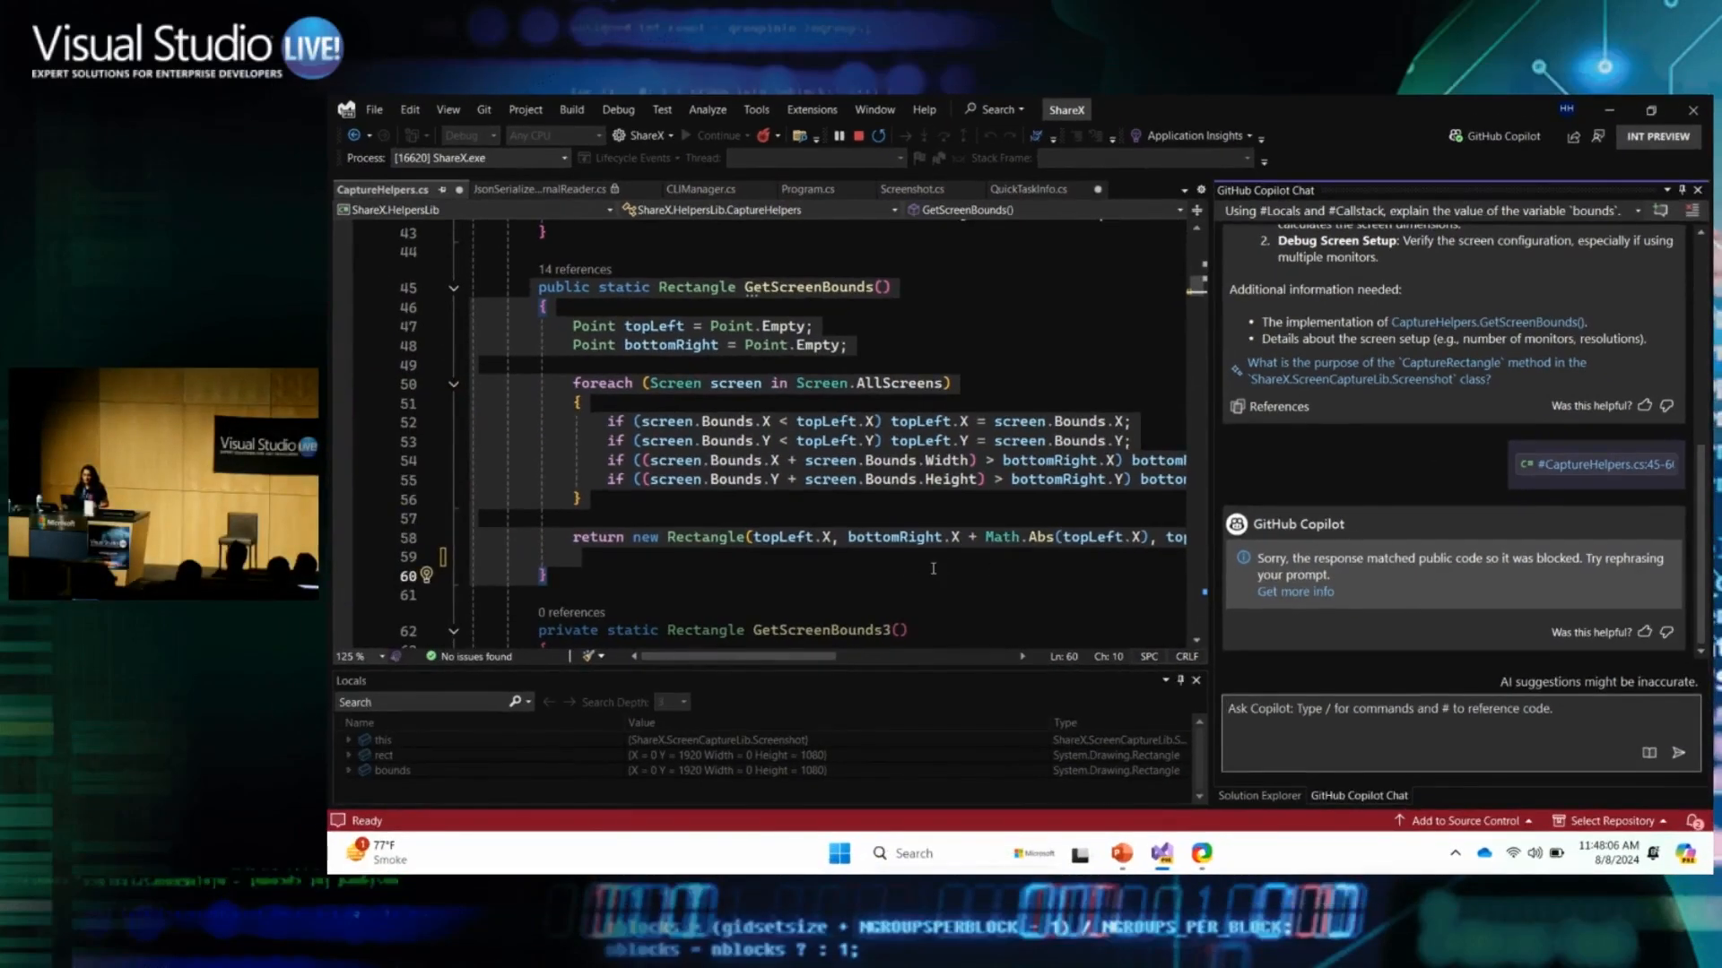
Clear the code selection and stop the ShareX debugging session from the toolbar
{"action": "left_click", "coordinate": [753, 564]}
{"action": "mouse_move", "coordinate": [703, 537]}
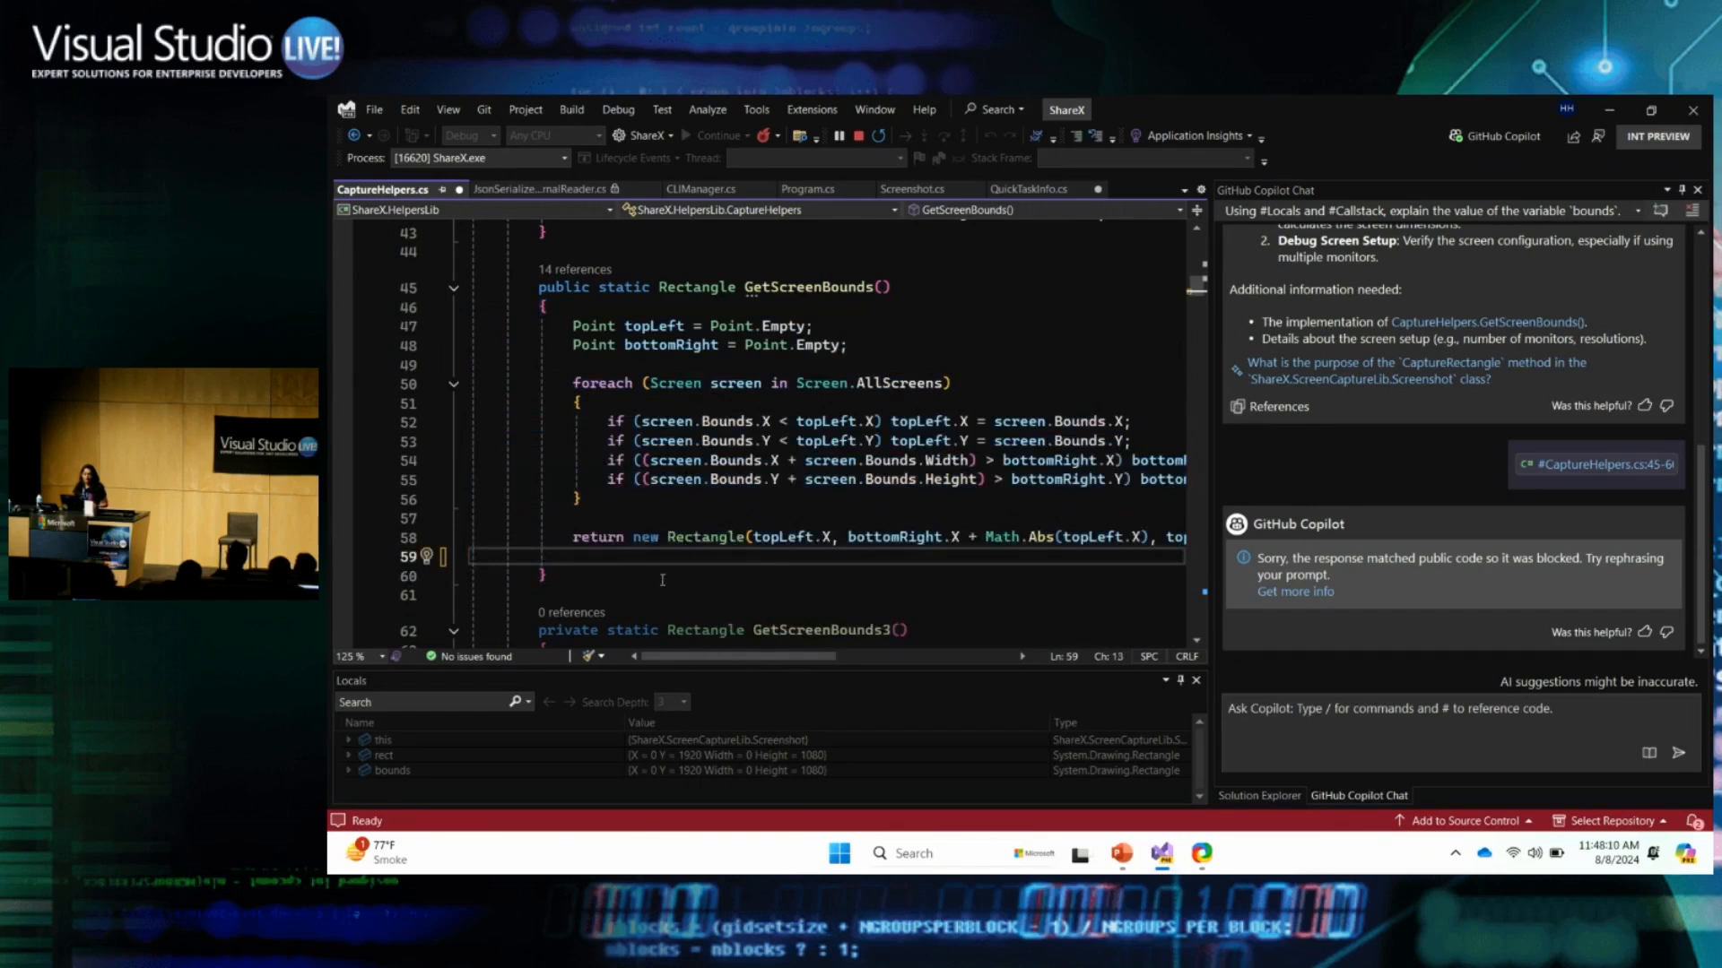
{"action": "left_click_drag", "start_coordinate": [800, 656], "coordinate": [938, 677]}
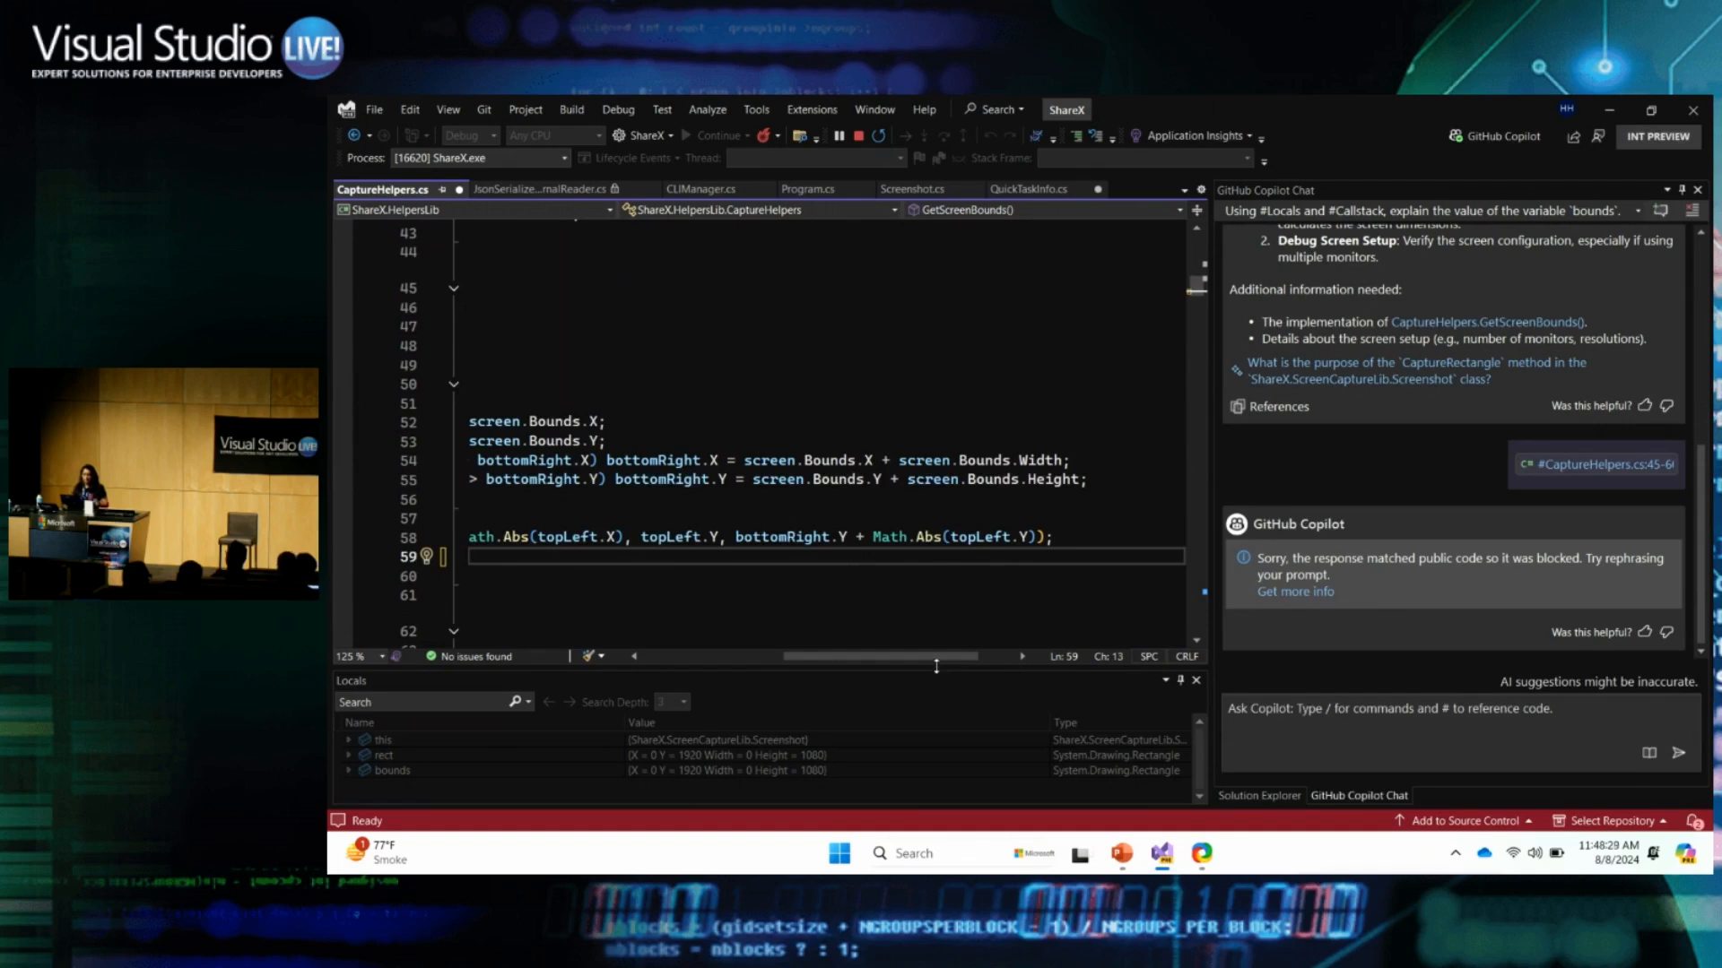
{"action": "left_click_drag", "start_coordinate": [936, 660], "coordinate": [794, 660]}
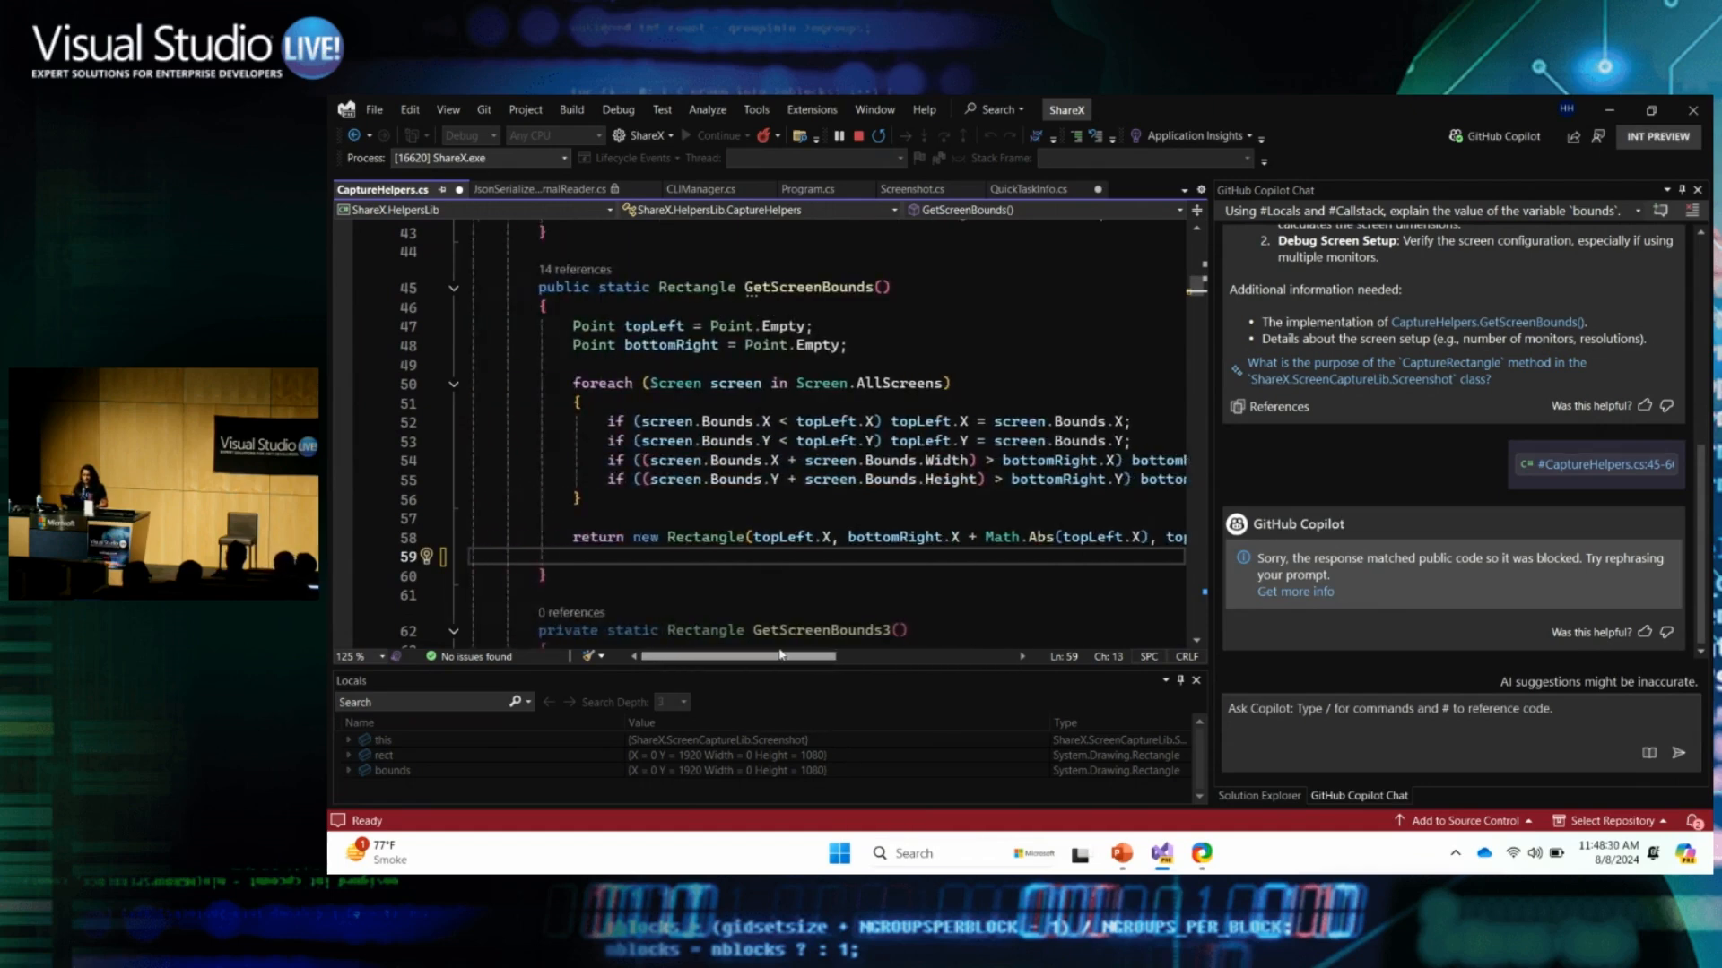
{"action": "left_click", "coordinate": [858, 136]}
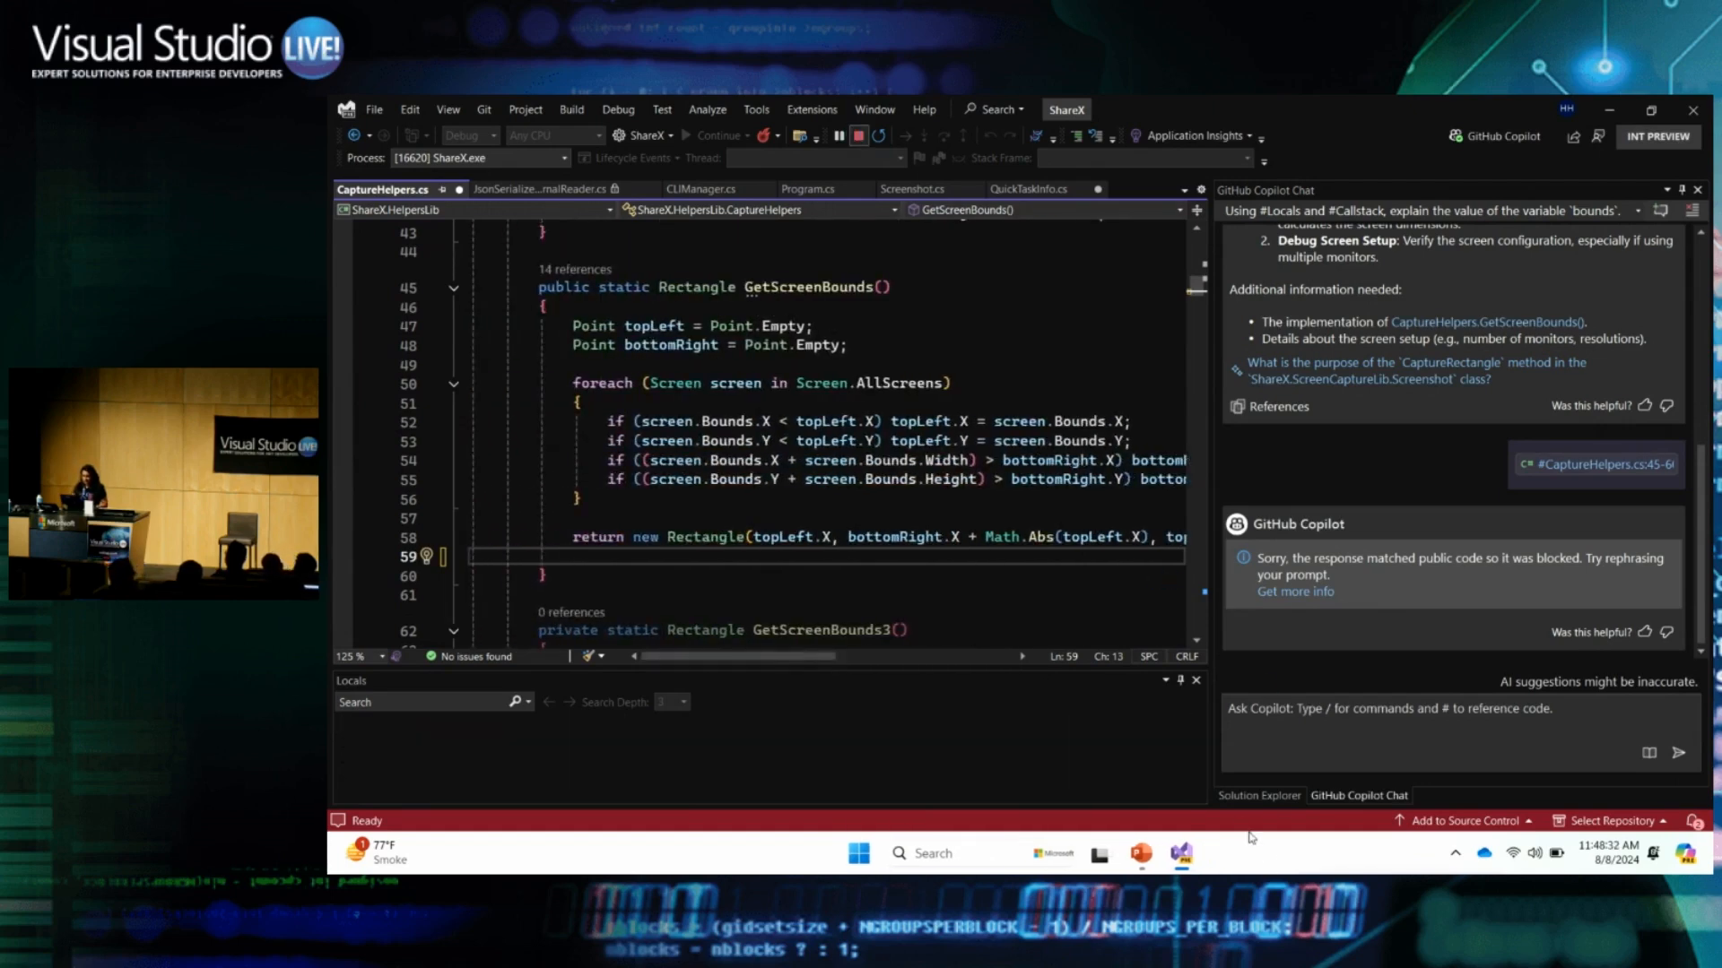
Switch to PowerPoint, resume the slide show and advance to the 'Give These a Go!' slide
{"action": "mouse_move", "coordinate": [1142, 854]}
{"action": "left_click", "coordinate": [1092, 794]}
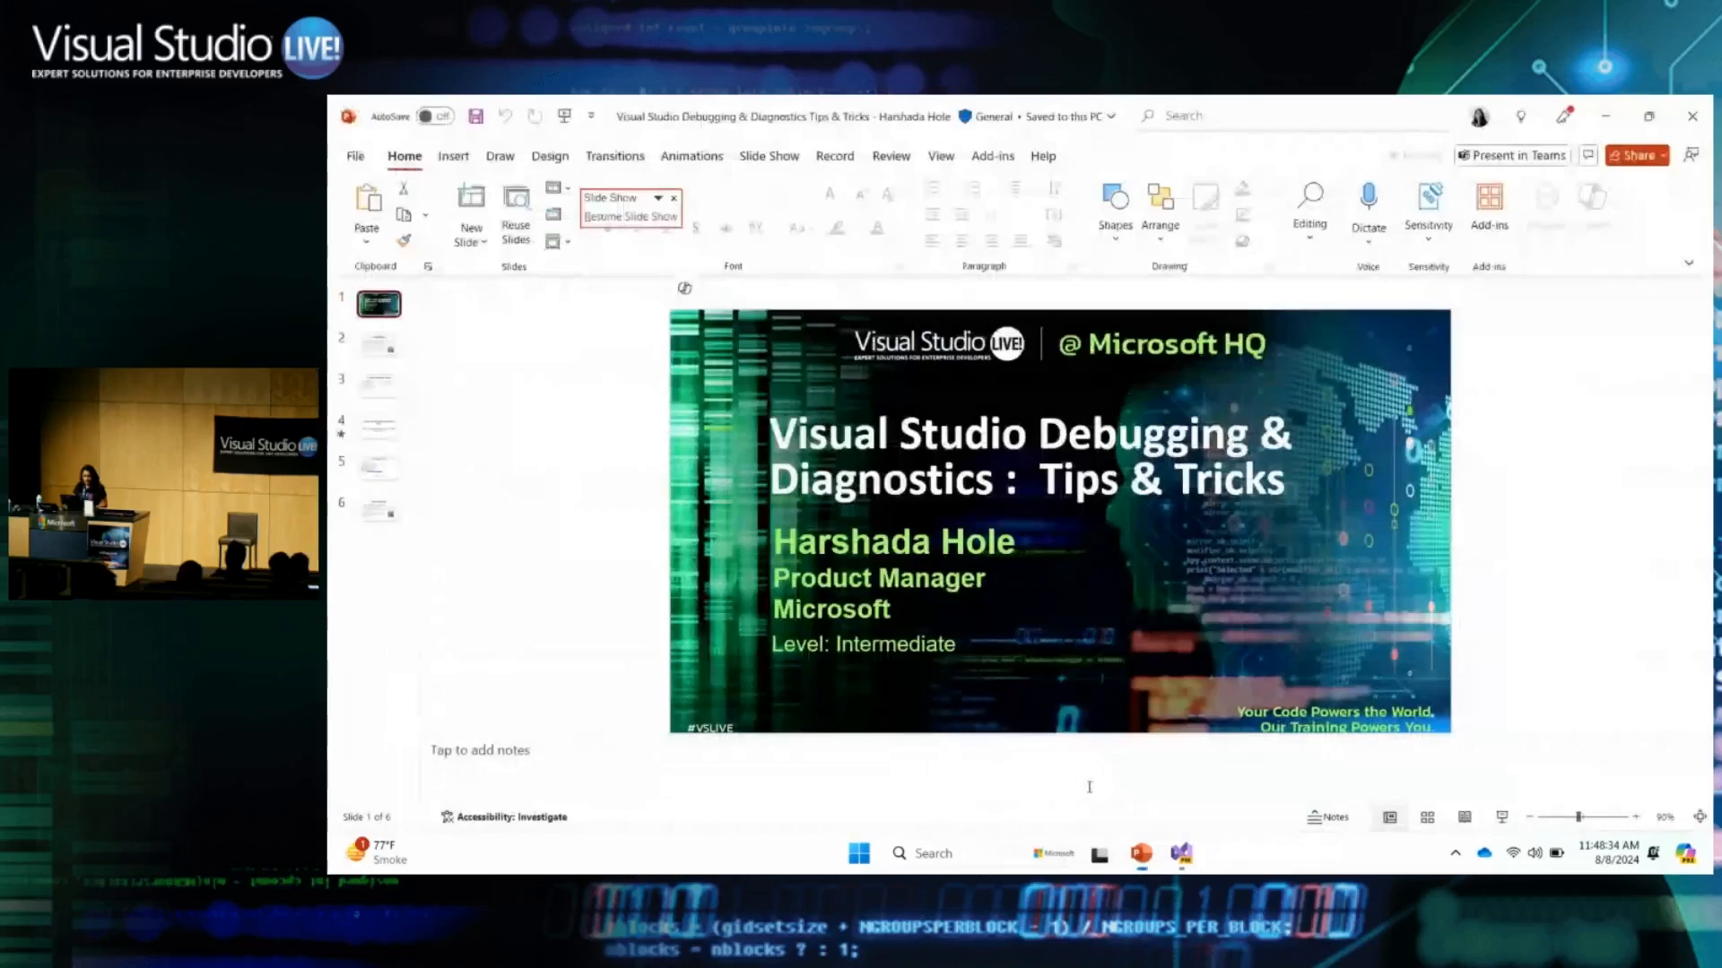
{"action": "scroll", "coordinate": [429, 388], "scroll_direction": "down", "scroll_amount": 3}
{"action": "scroll", "coordinate": [429, 388], "scroll_direction": "down", "scroll_amount": 1}
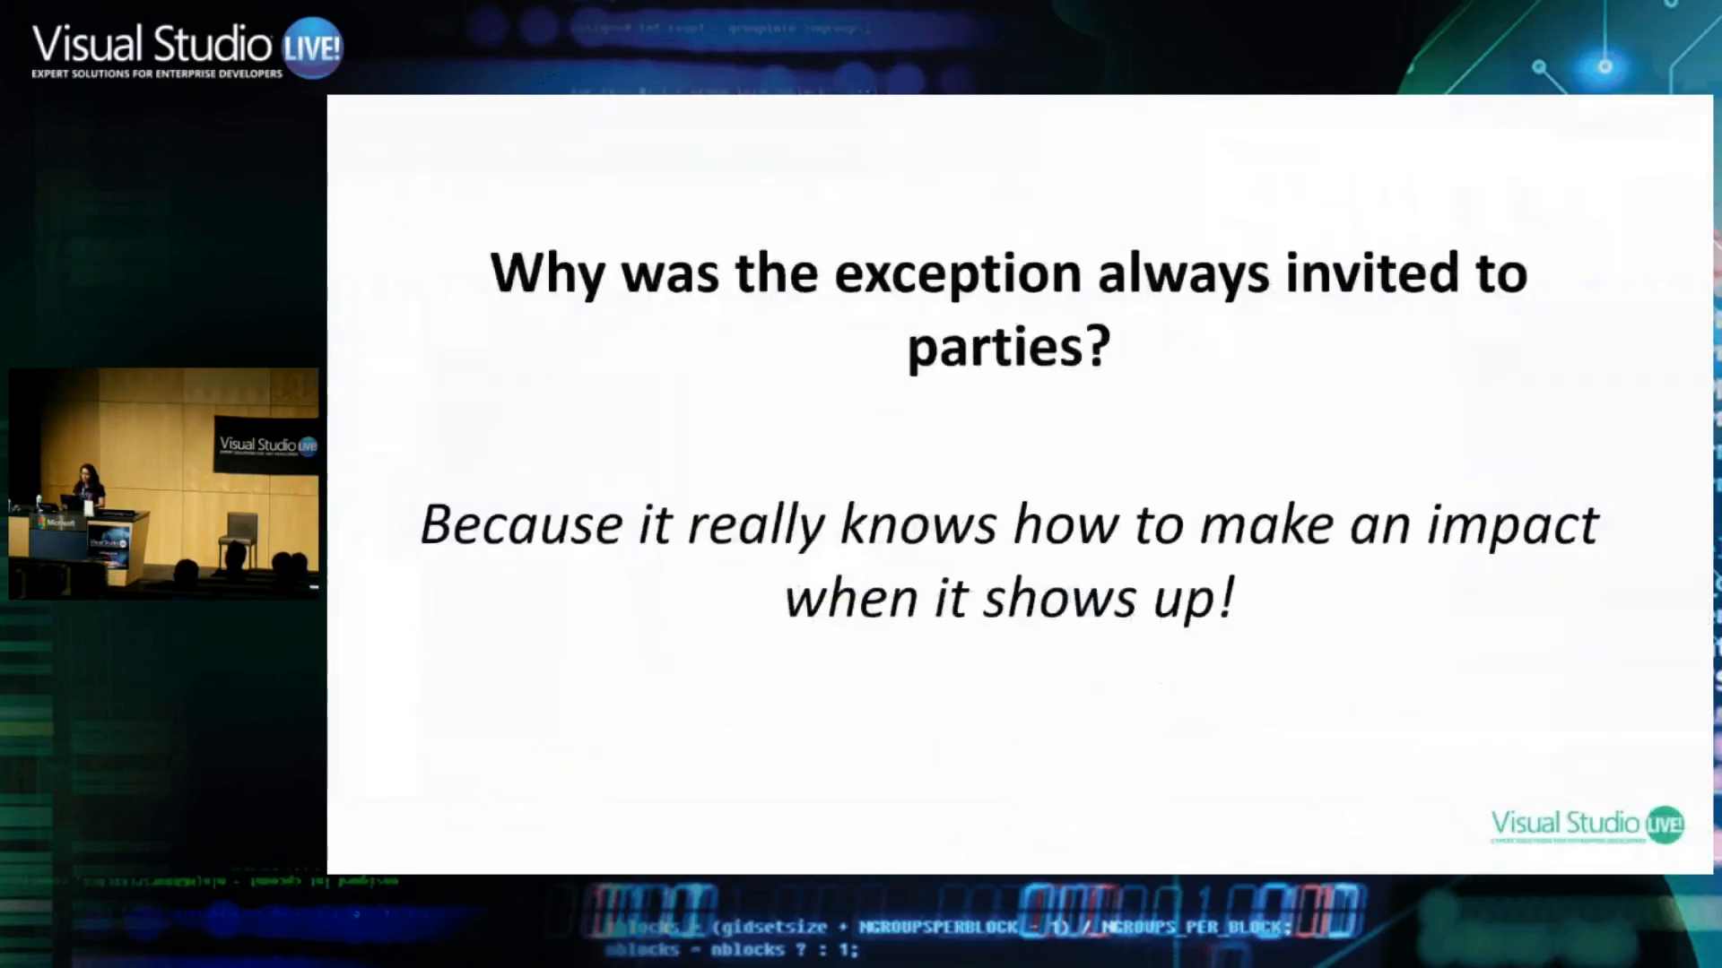
{"action": "left_click", "coordinate": [1502, 816]}
{"action": "left_click", "coordinate": [1501, 695]}
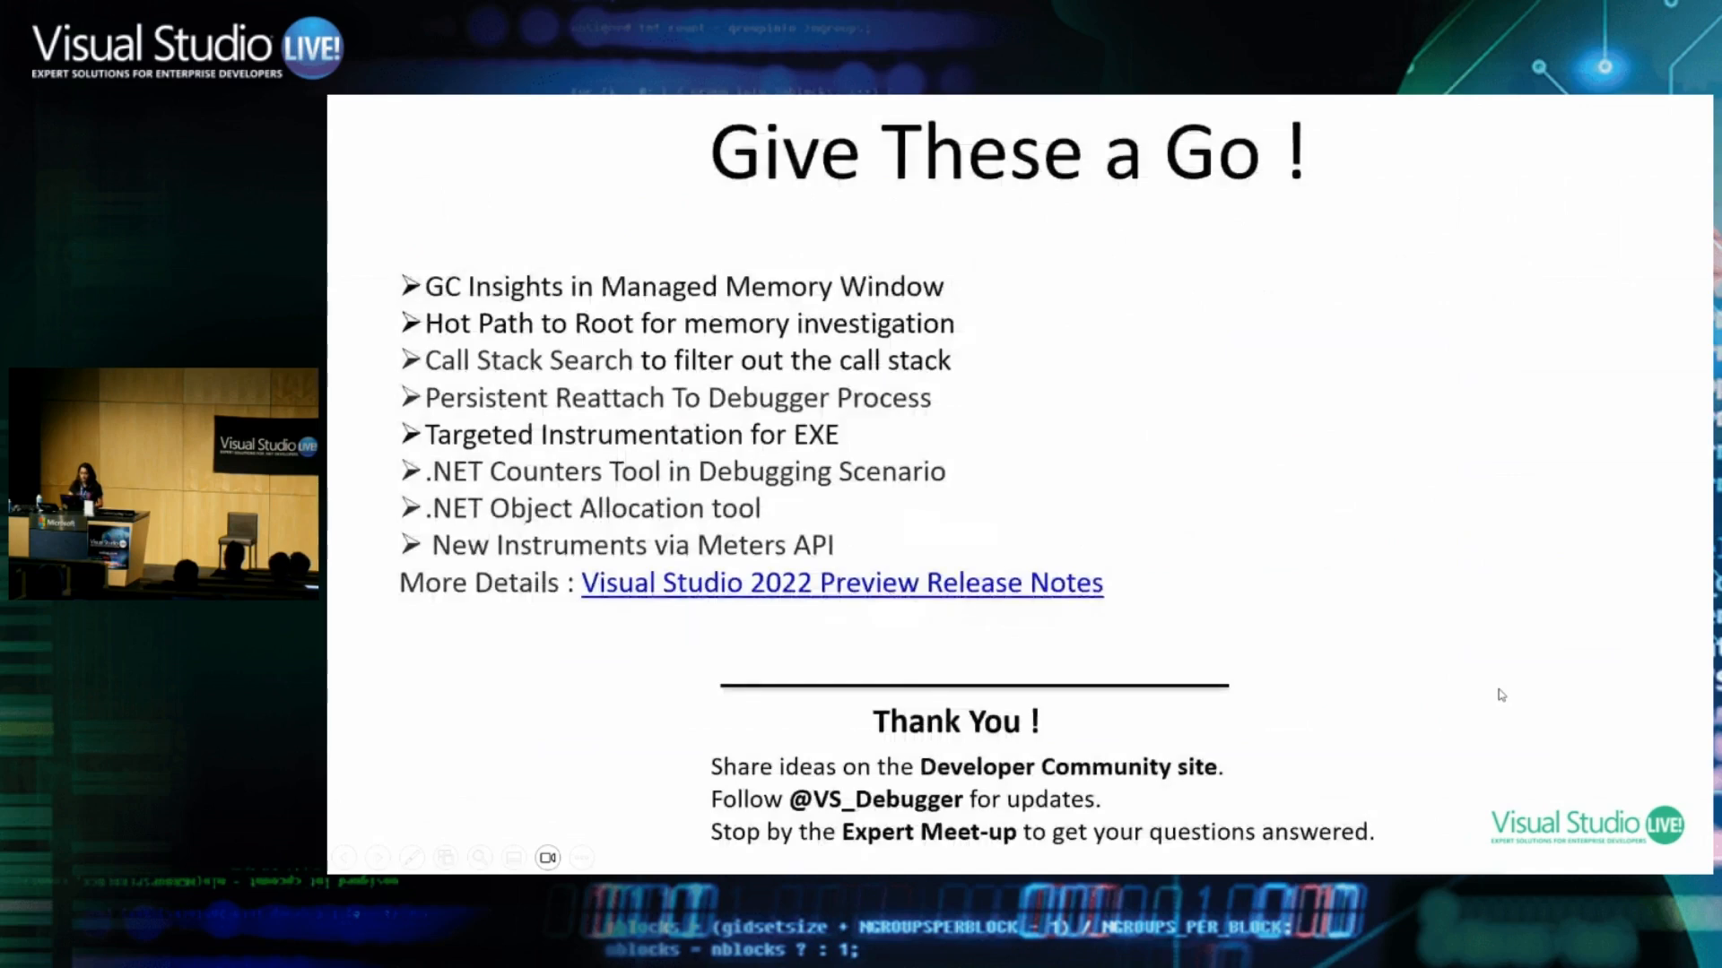